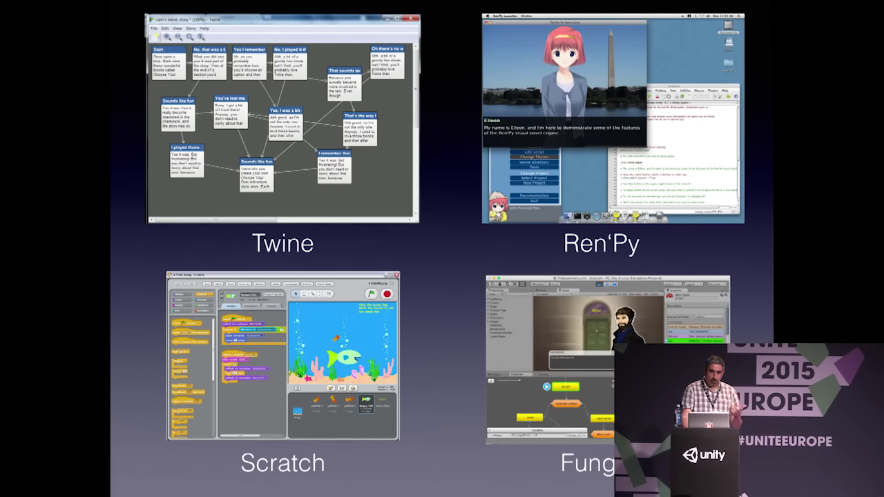
- Advance the Keynote slideshow to the FungusGames.com slide
key("Right")
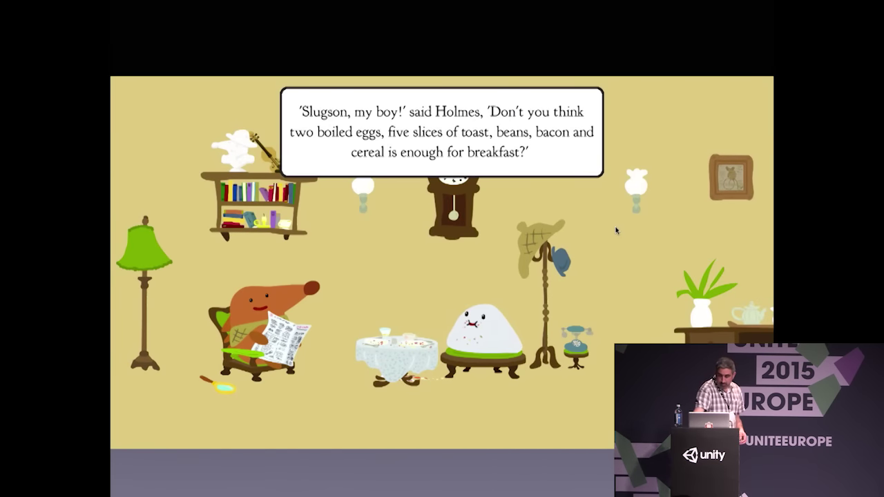
- Click through the Holmes breakfast dialogue, from Slugson's reply to the phone ringing
left_click(617, 230)
left_click(617, 230)
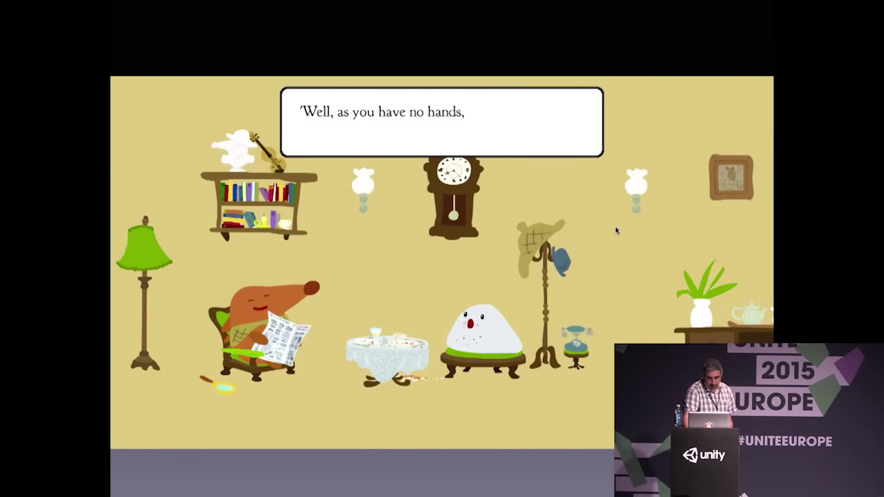
left_click(617, 230)
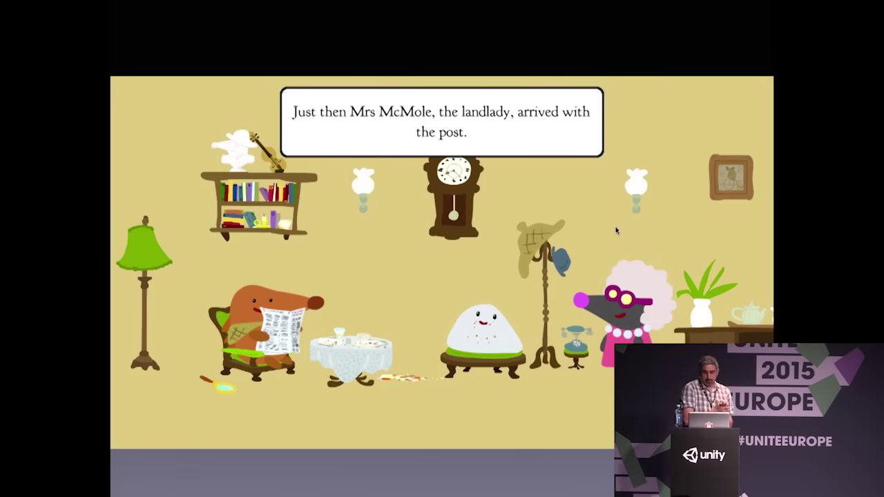
left_click(617, 231)
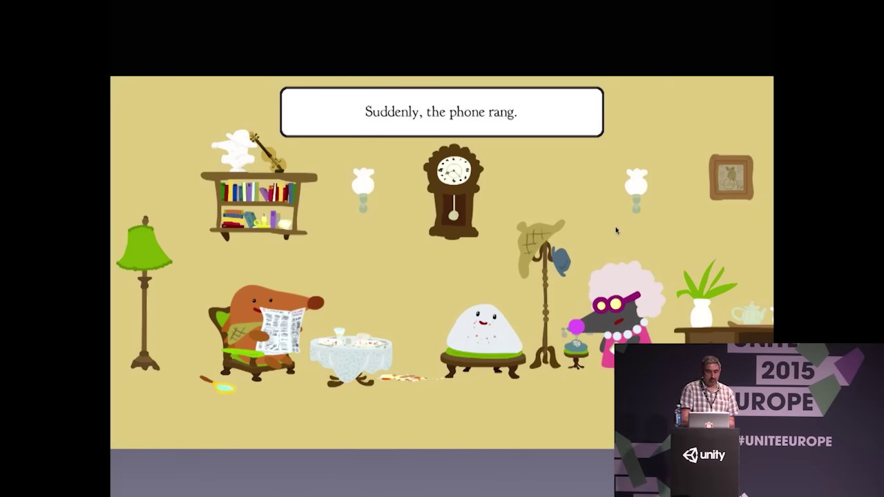
left_click(617, 230)
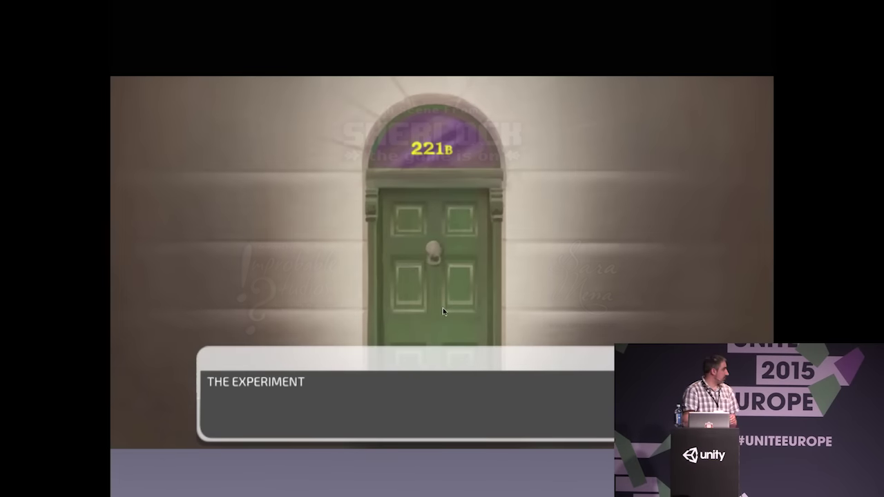
- Play Sherlock and John's dialogue, choose 'Drink the coffee', and continue to the scene's end
left_click(430, 395)
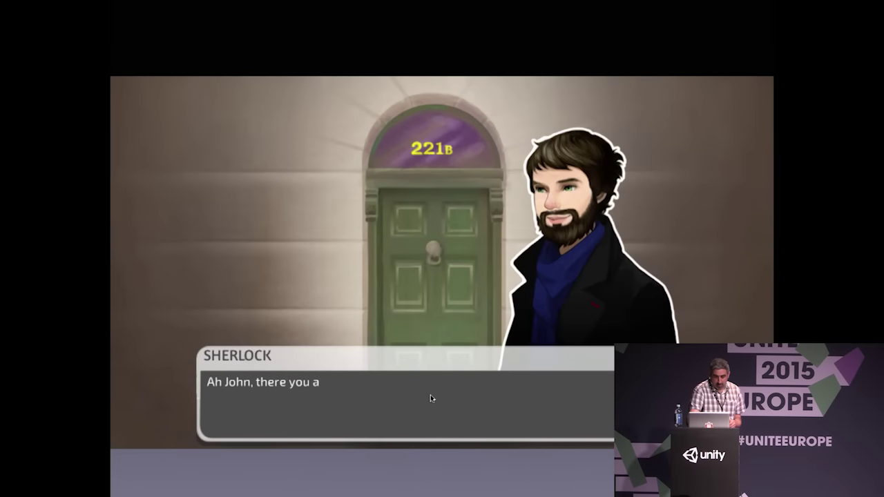
left_click(430, 394)
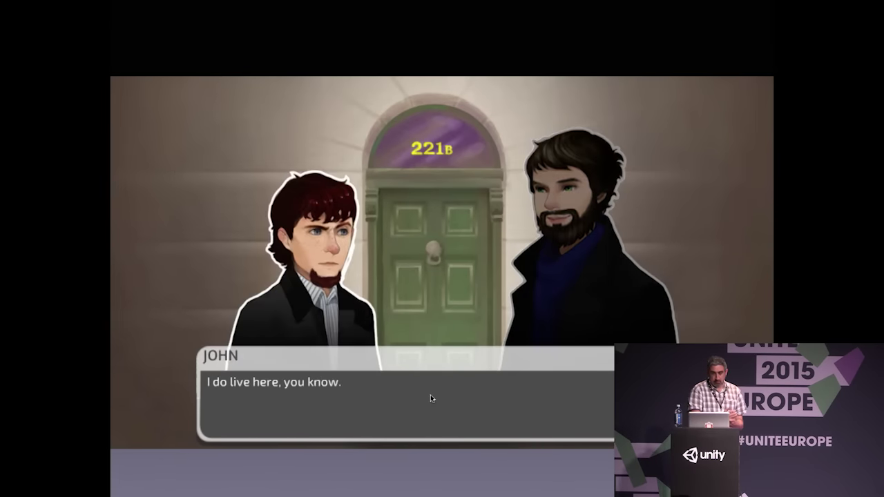
left_click(430, 394)
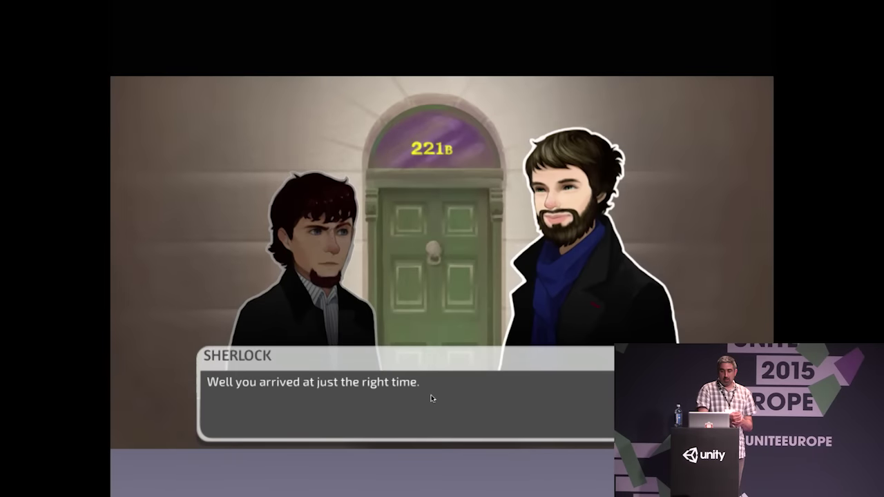
left_click(430, 398)
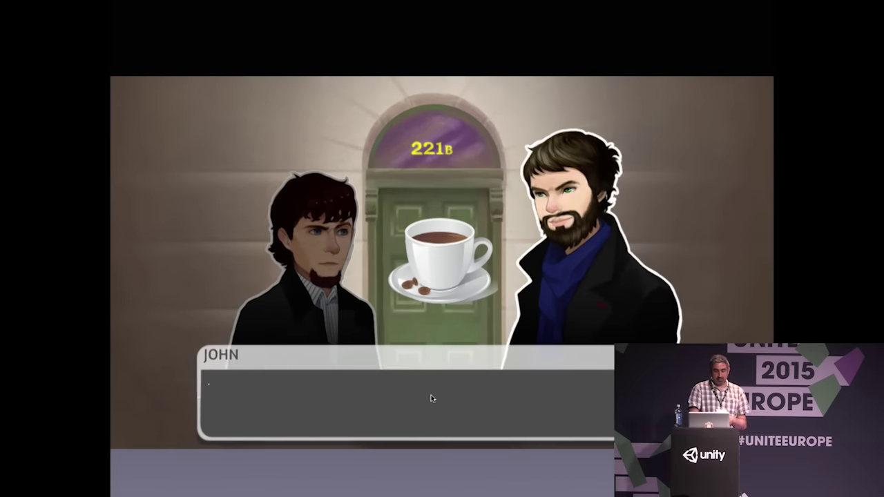
left_click(431, 398)
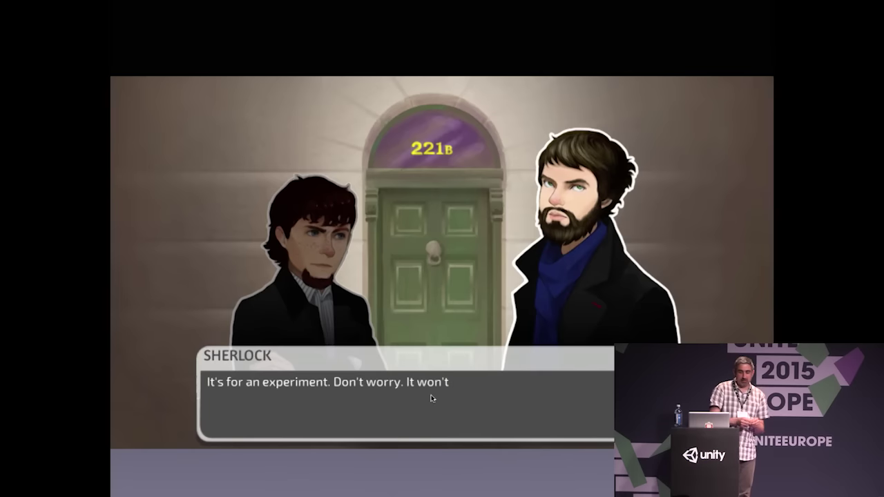
left_click(431, 398)
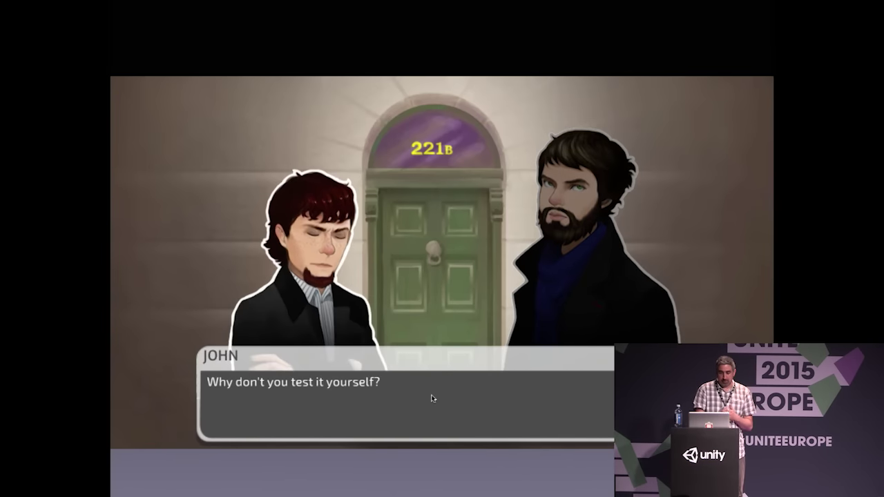
left_click(431, 397)
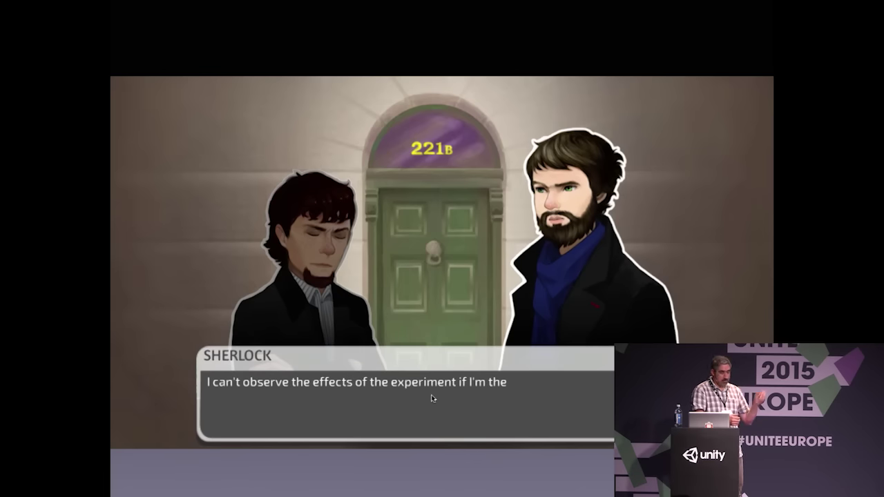
left_click(431, 398)
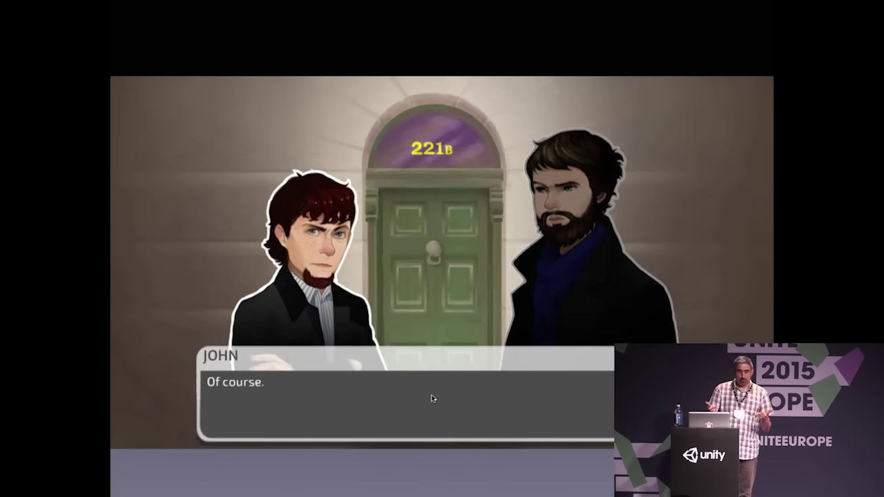
left_click(430, 398)
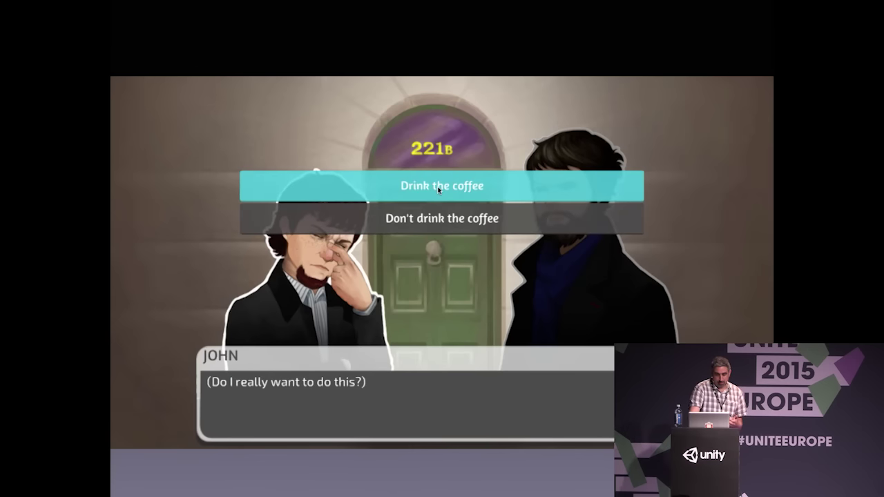
left_click(438, 186)
left_click(442, 391)
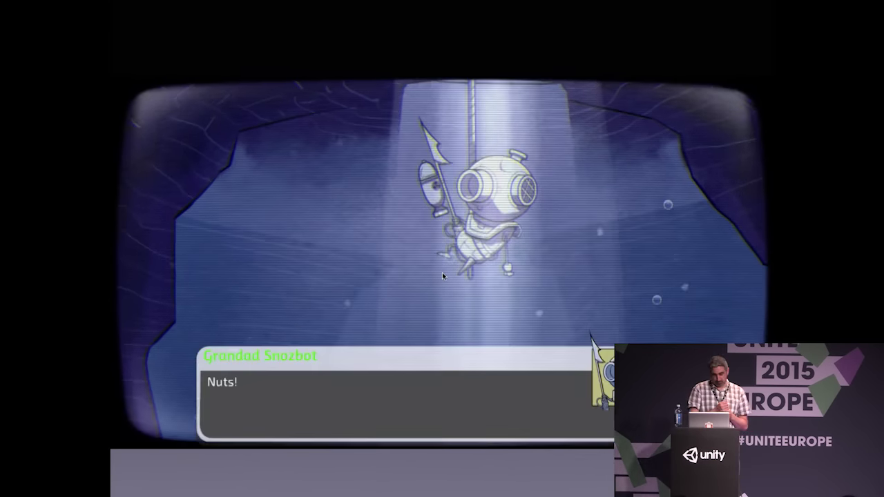
- Advance the Snozbot, MAX and Moby Dick lines until the underwater demo quits
left_click(456, 397)
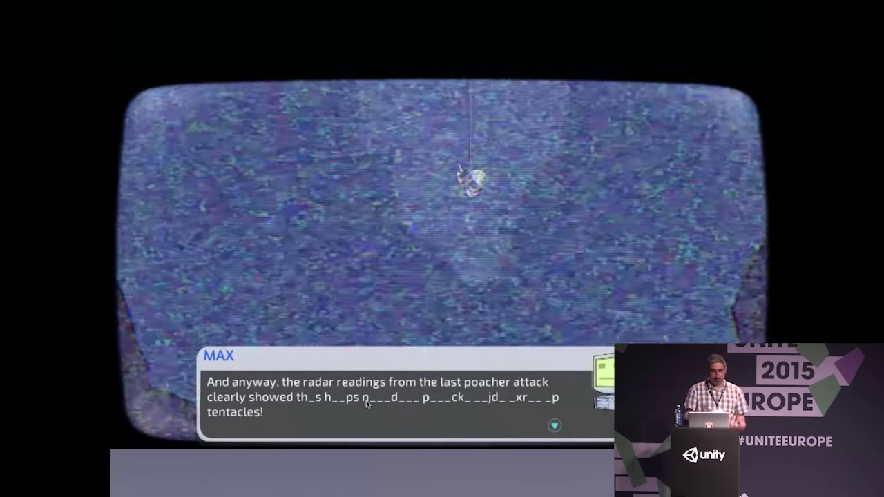
left_click(367, 404)
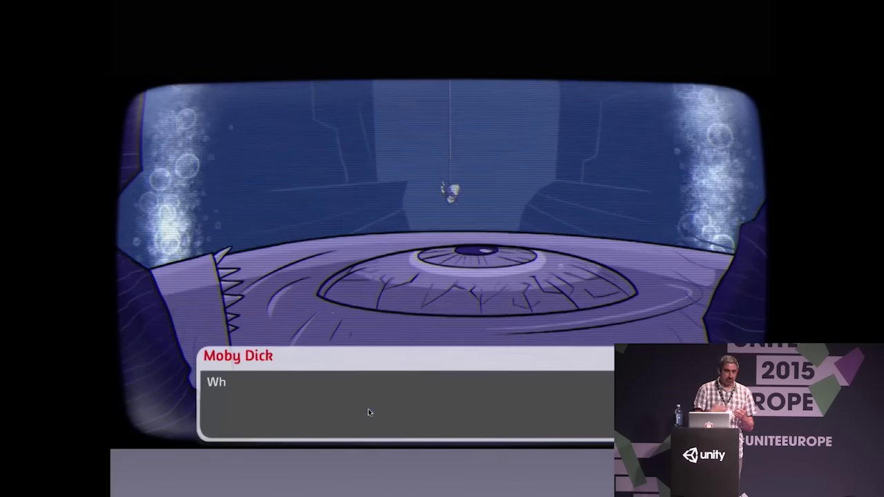
left_click(368, 397)
left_click(369, 401)
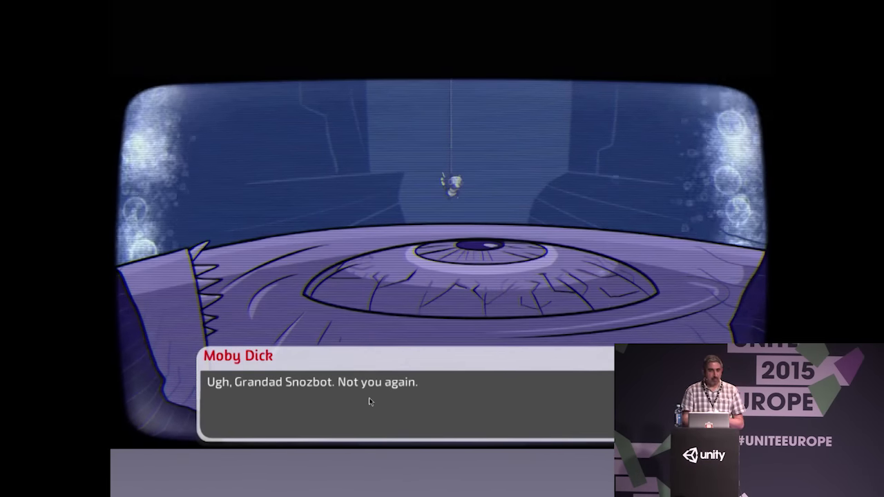
left_click(368, 401)
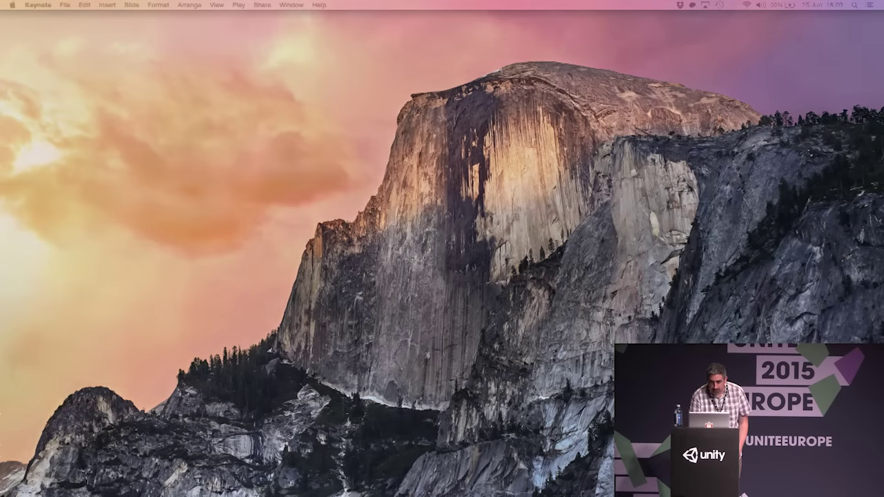
- Switch to a maximized Unity and open TheExperiment scene from FungusExamples/Sherlock
key("Escape")
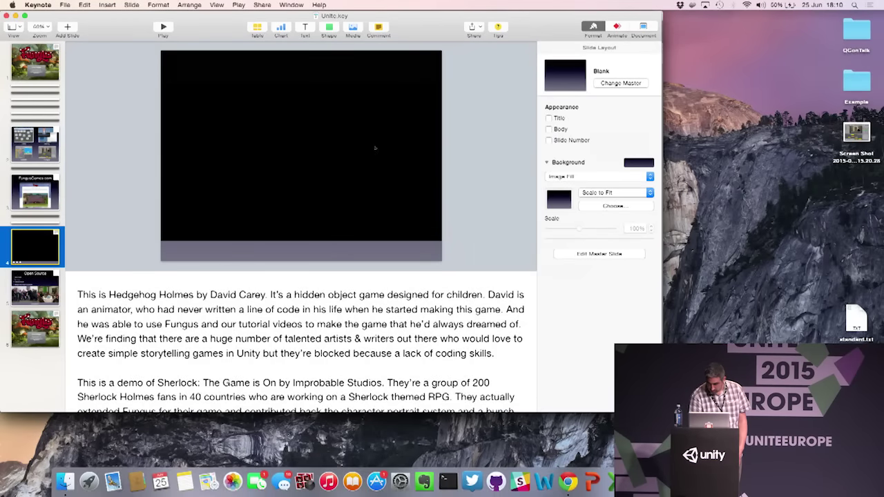
key("super+Tab")
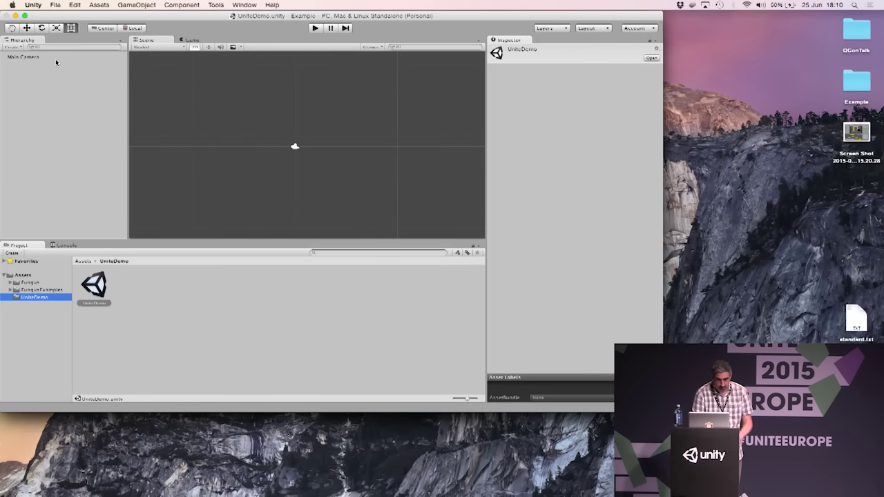
left_click(25, 16)
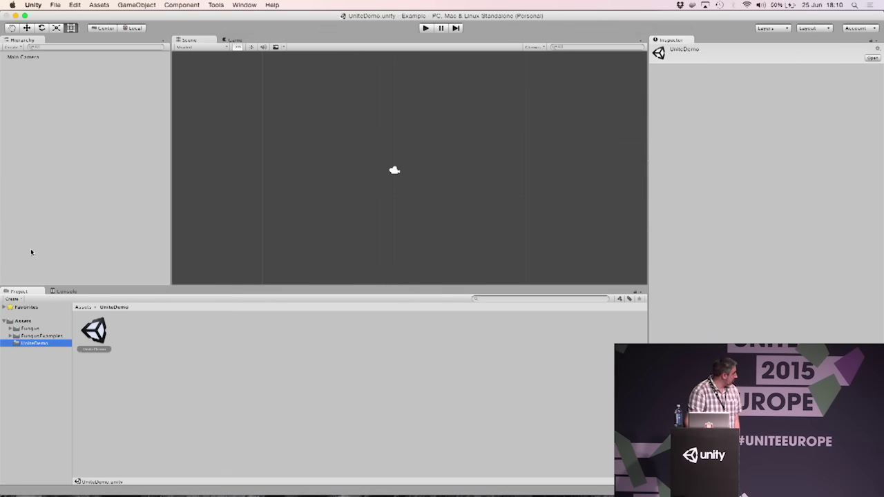
left_click(31, 329)
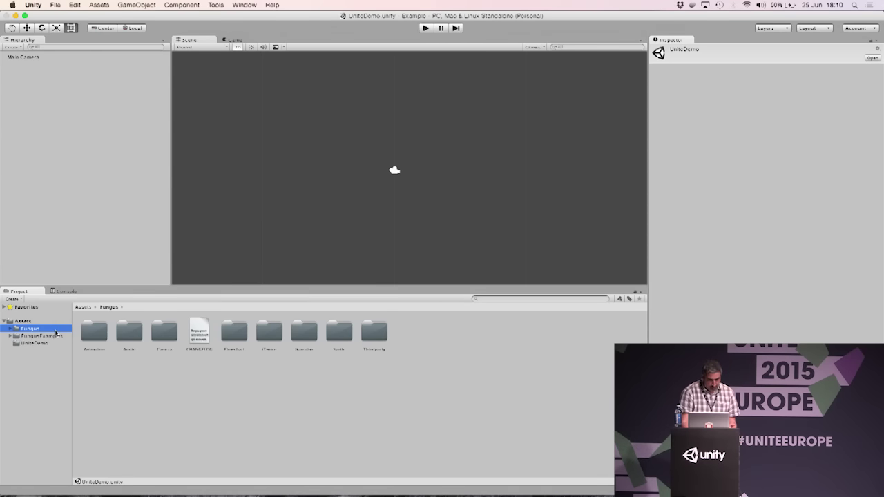
left_click(11, 337)
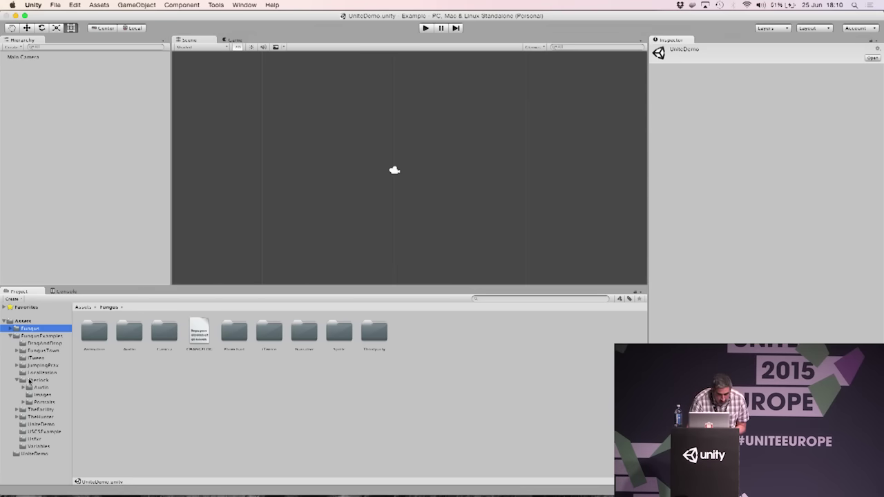
left_click(59, 379)
double_click(270, 332)
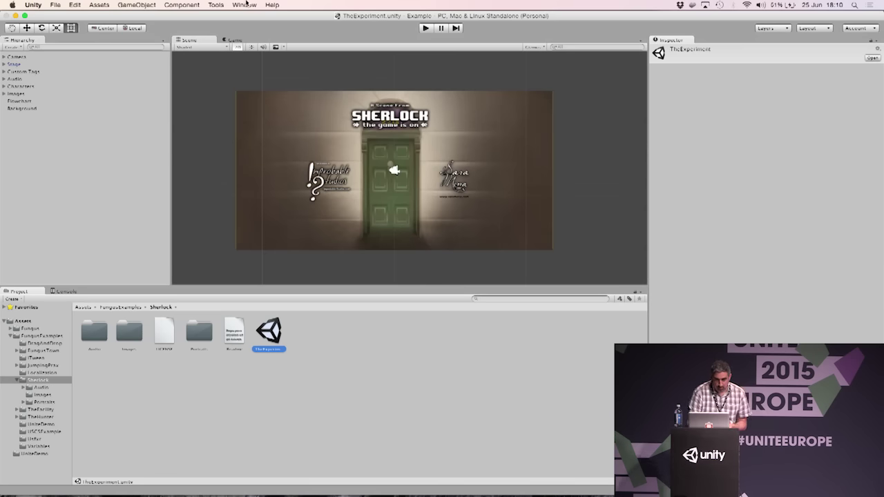
- Open the Fungus Flowchart window and dock it wide enough to show the Sherlock graph
left_click(216, 5)
mouse_move(223, 17)
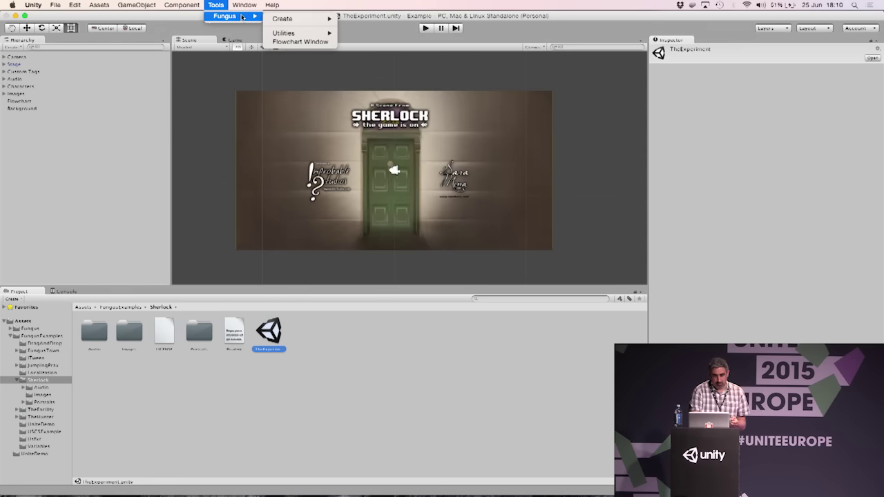
mouse_move(291, 19)
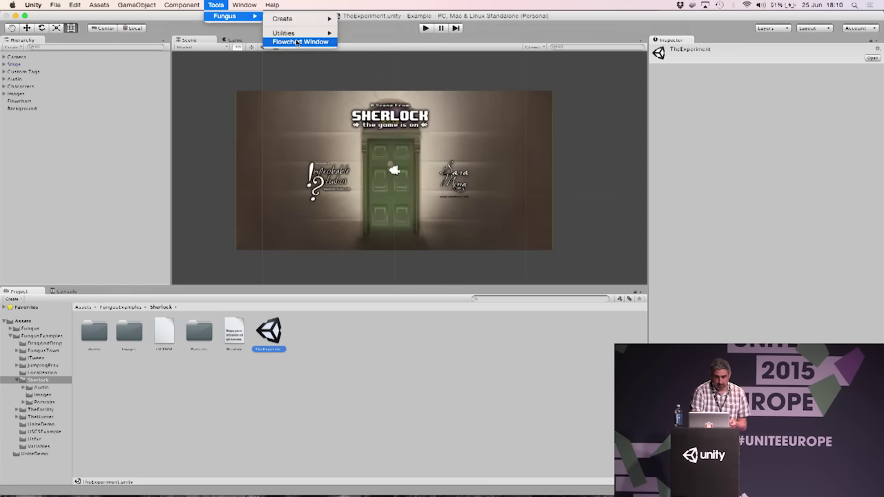
left_click(300, 41)
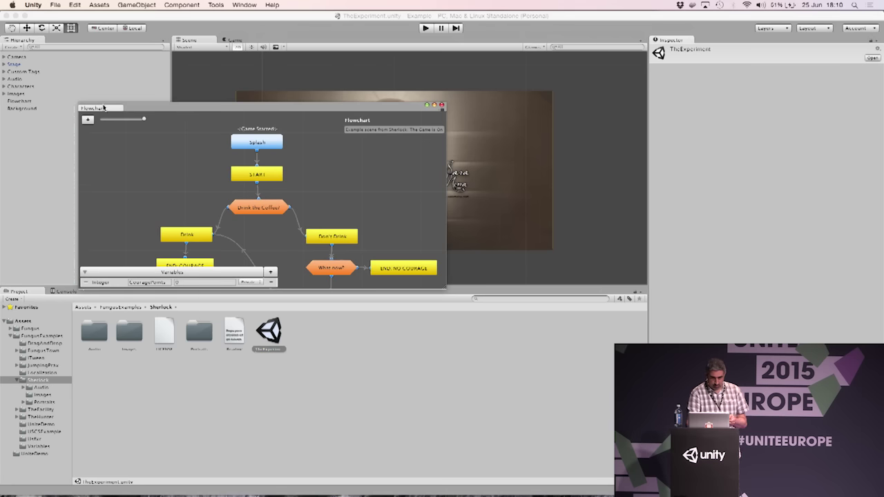
left_click_drag(104, 109, 573, 386)
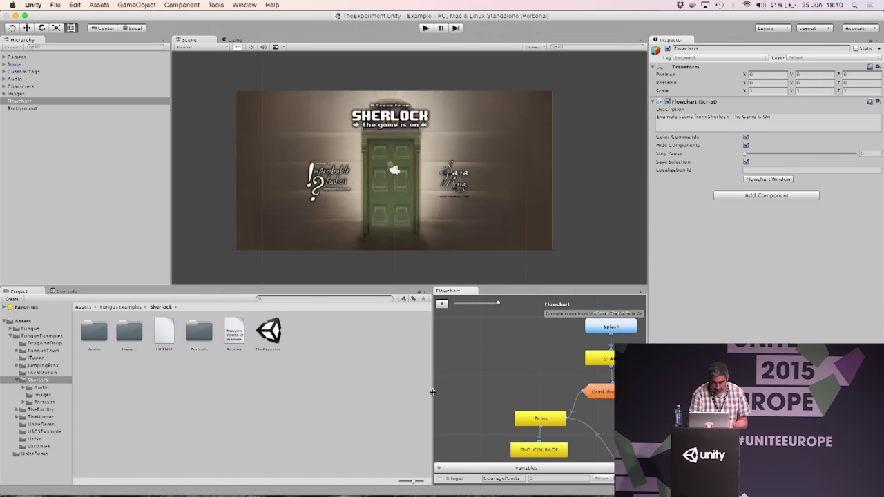
left_click_drag(432, 392, 181, 386)
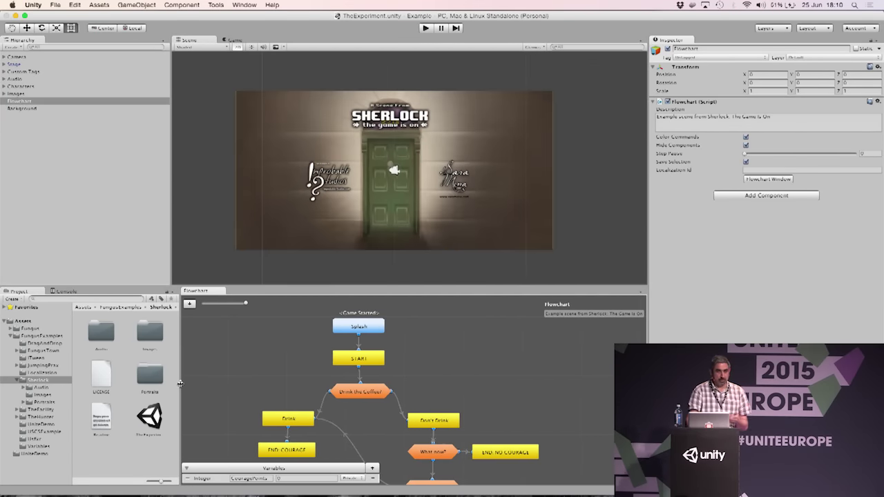
- Start Play mode and inspect the commands in the START and Drink the Coffee? blocks
left_click(428, 28)
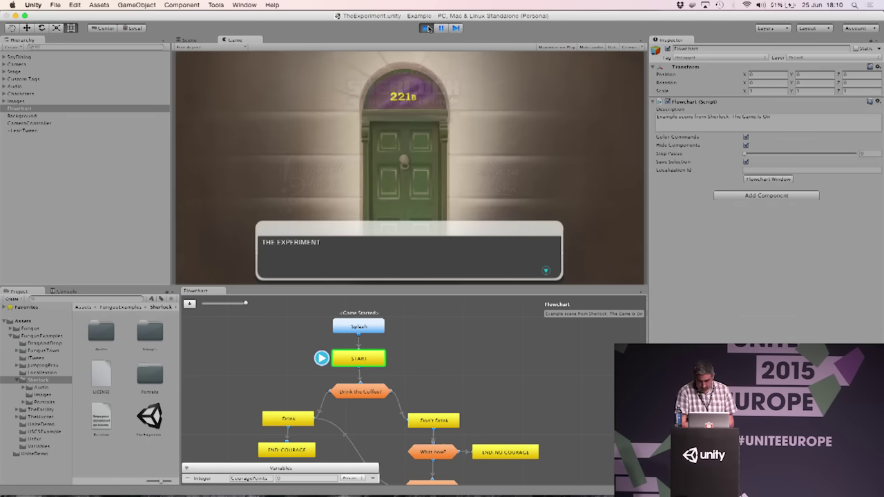
left_click(373, 353)
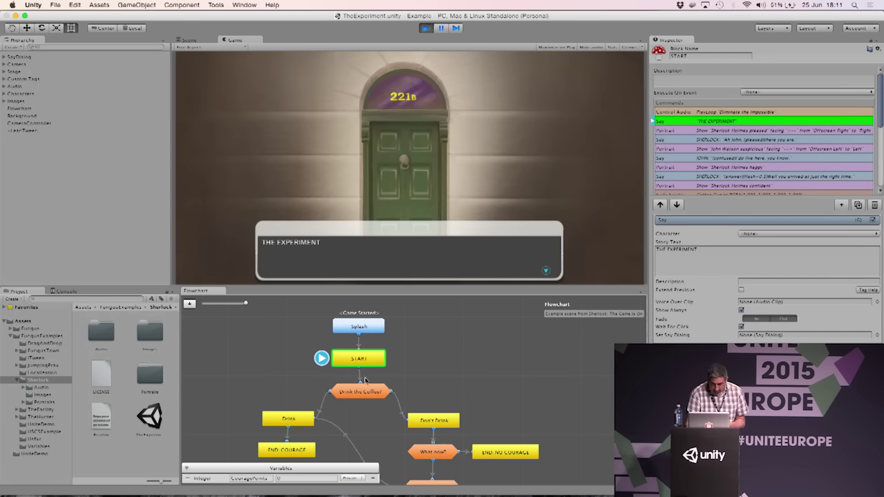
left_click(368, 395)
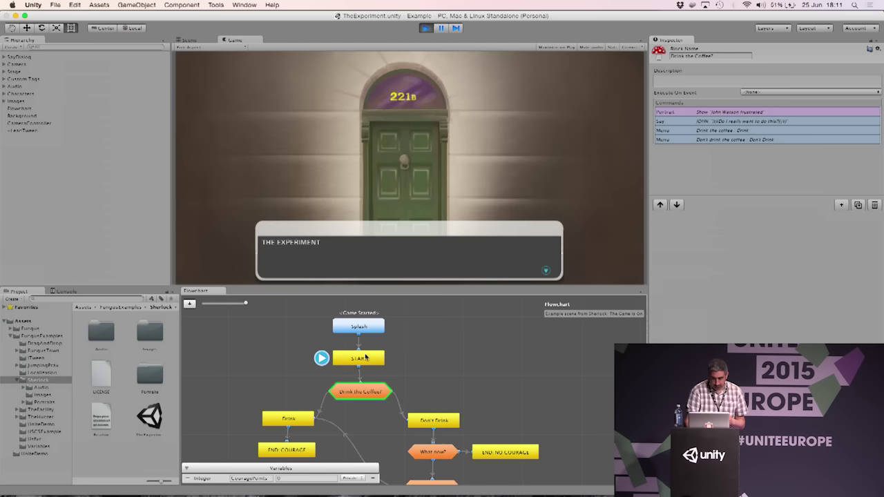
left_click(363, 357)
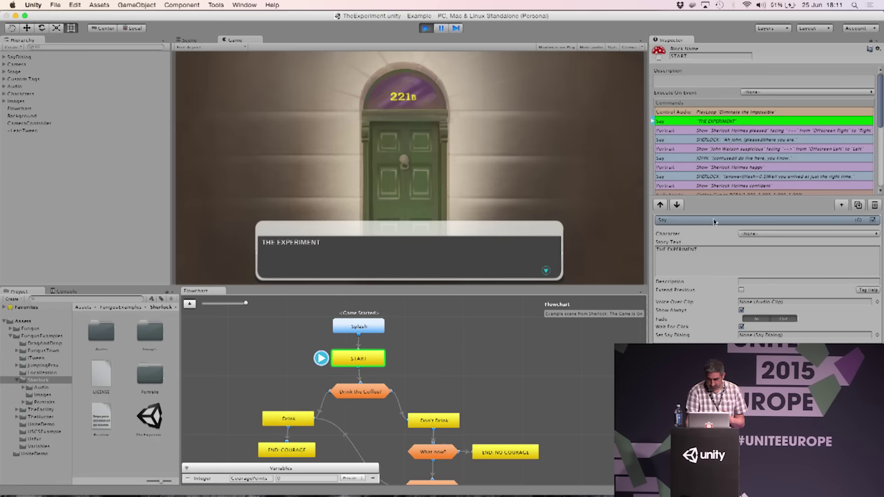
- Advance Sherlock and John's dialogue in the Game view until the coffee choice appears
left_click(400, 259)
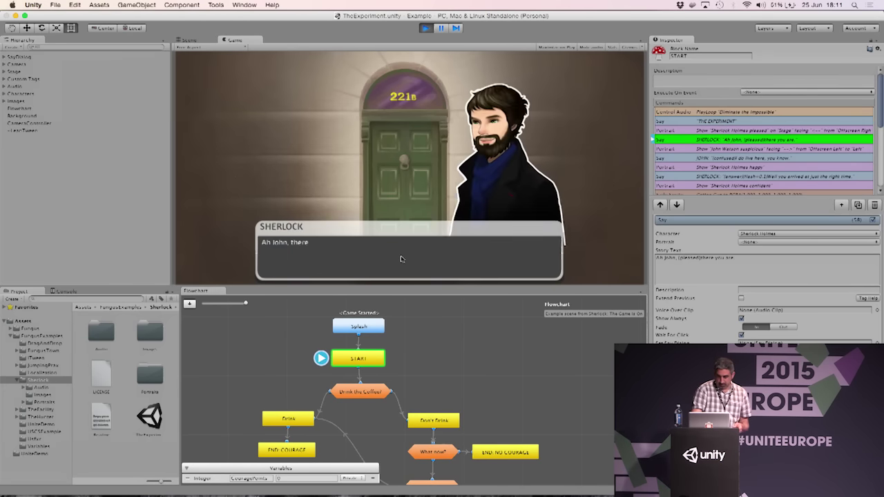
left_click(400, 258)
left_click(400, 259)
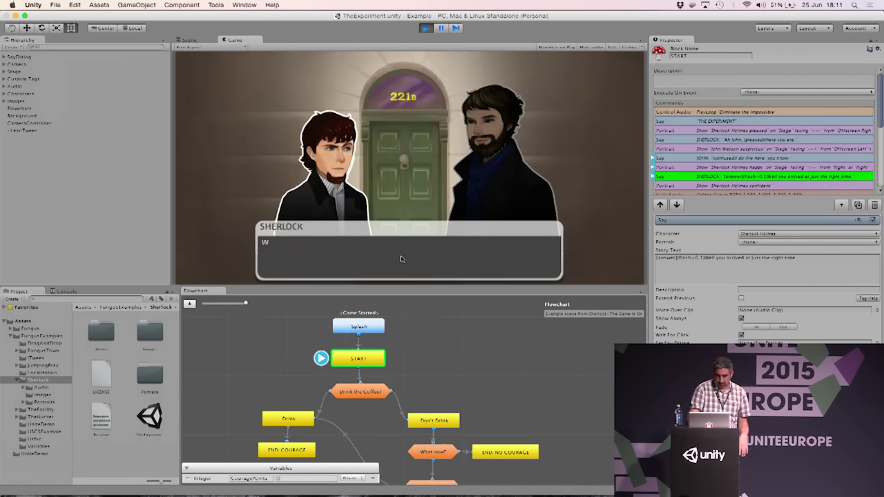
scroll(708, 137, "down", 5)
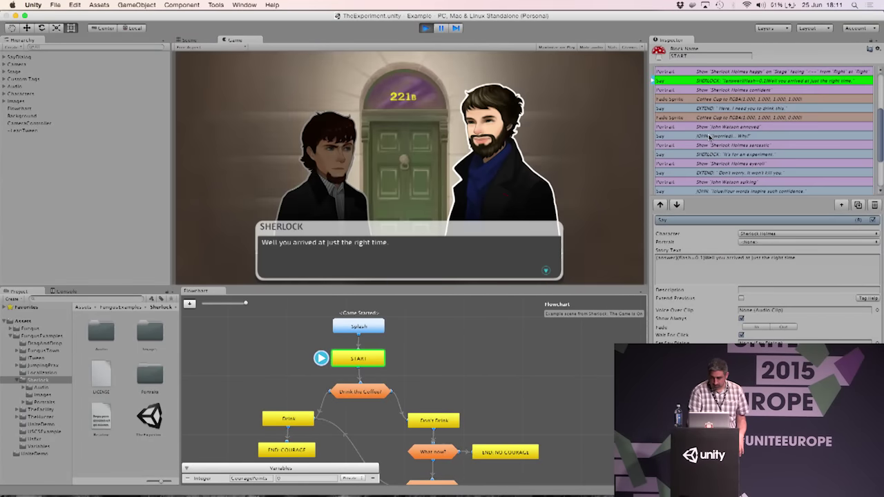
left_click(394, 258)
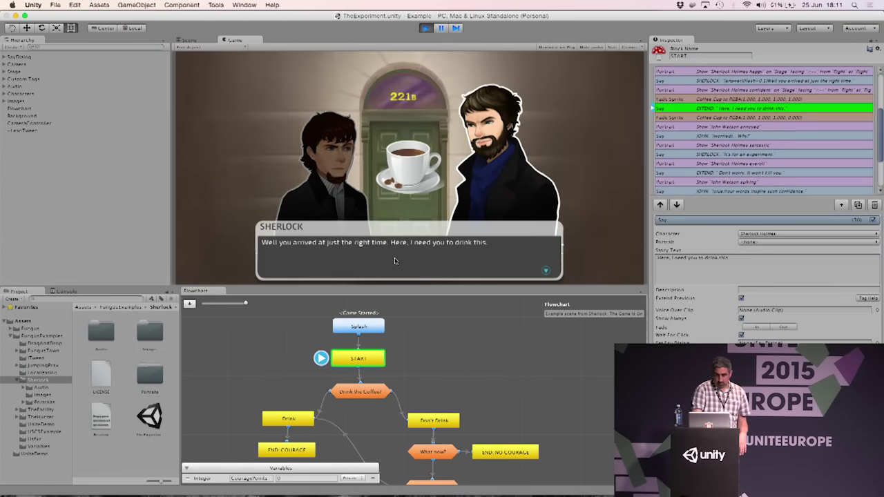
left_click(394, 260)
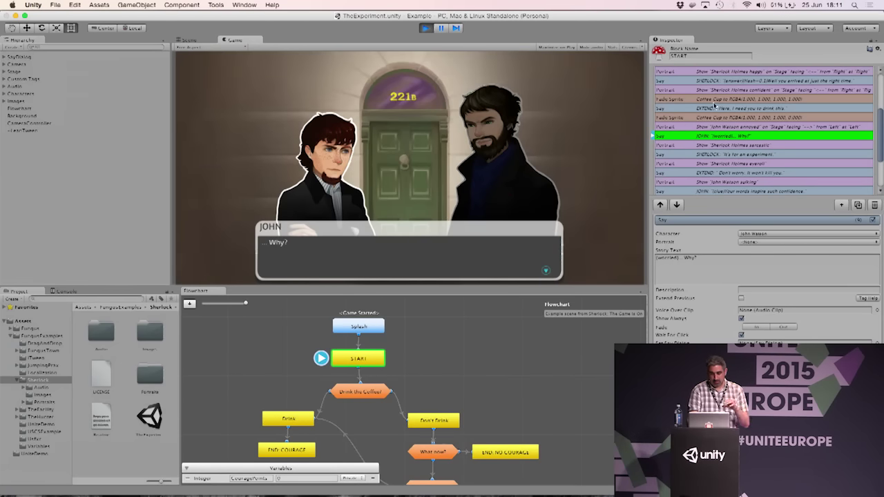
left_click(371, 259)
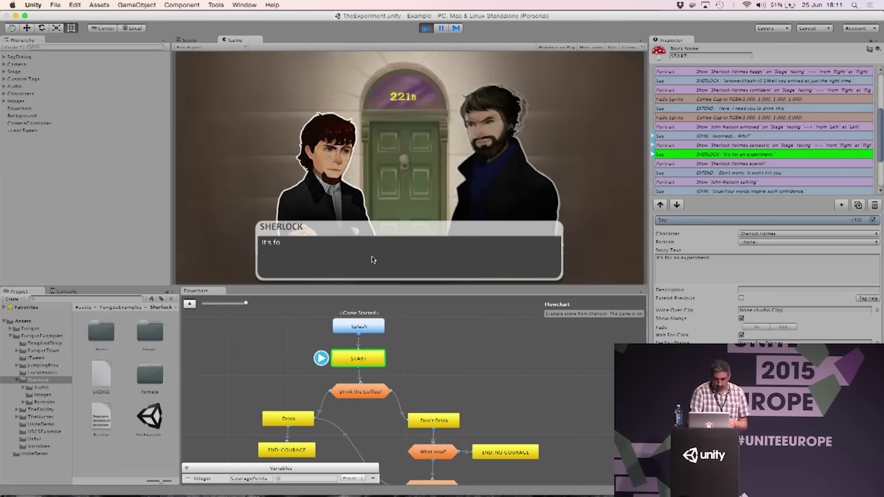
left_click(371, 259)
left_click(372, 259)
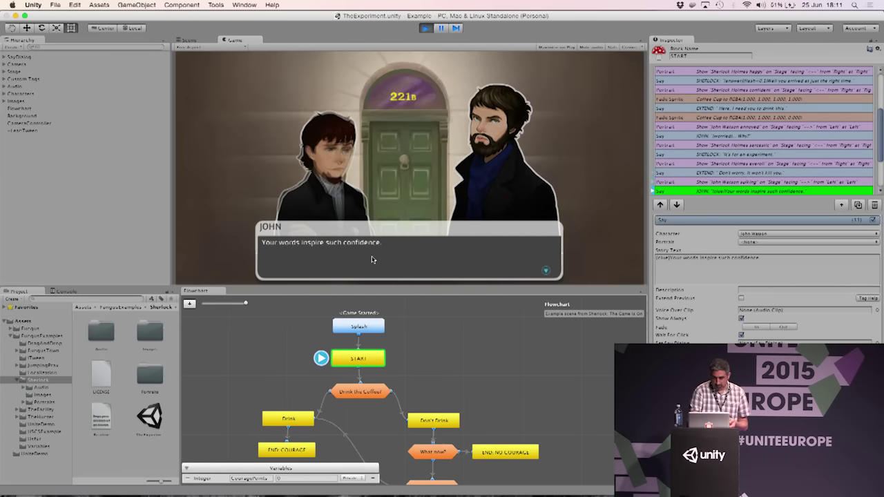
left_click(435, 264)
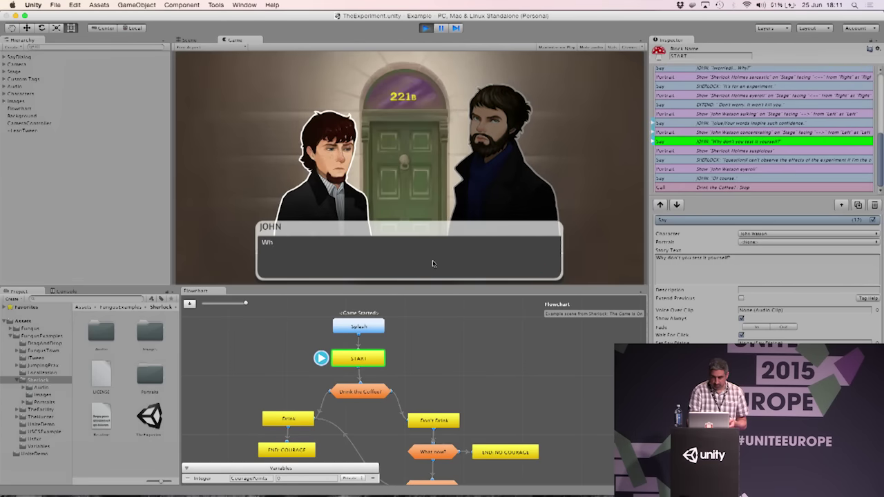
left_click(434, 264)
left_click(433, 263)
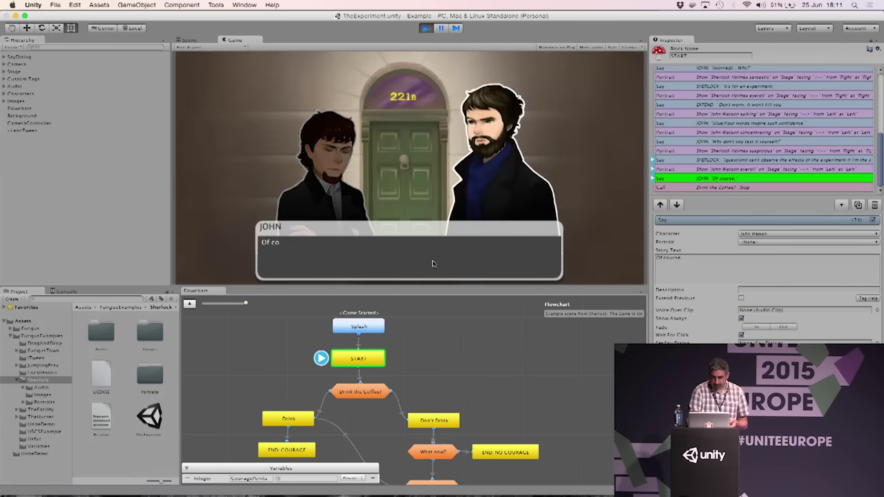
left_click(433, 261)
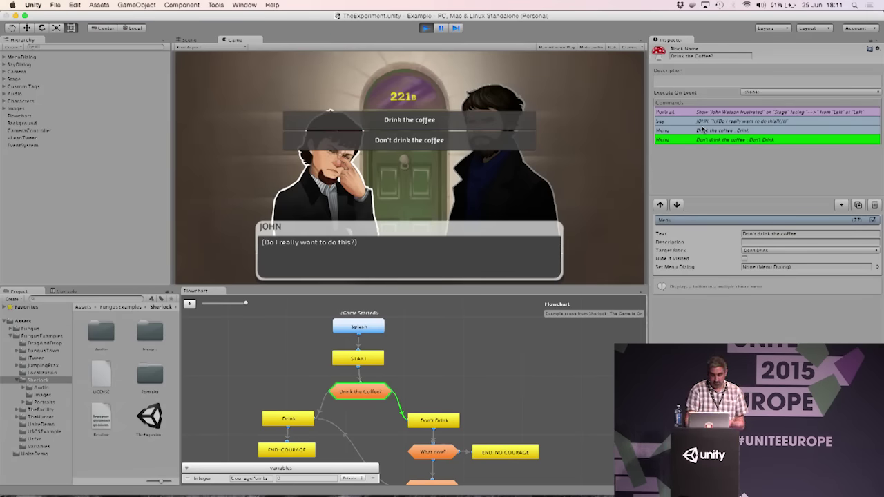
- Pick the 'Drink the coffee' option so Sherlock replies 'Excellent.'
left_click(407, 121)
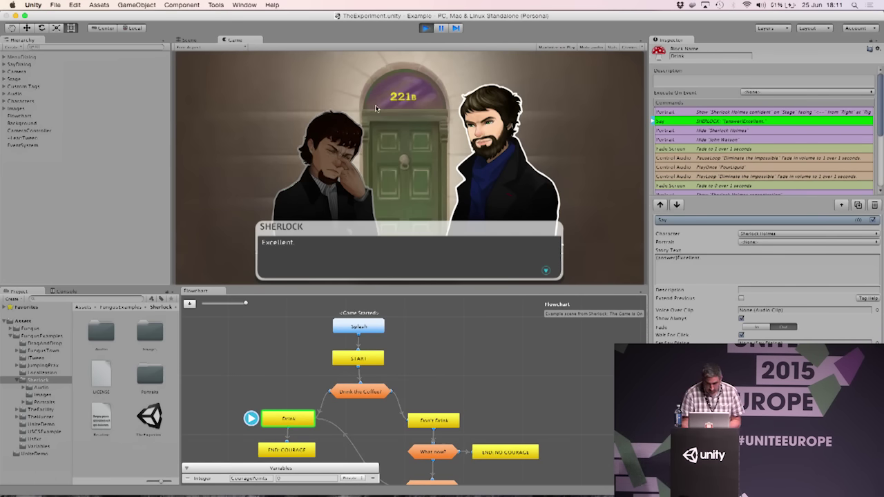
- Stop Play mode and open the UniteDemo scene from the UniteDemo folder
left_click(425, 29)
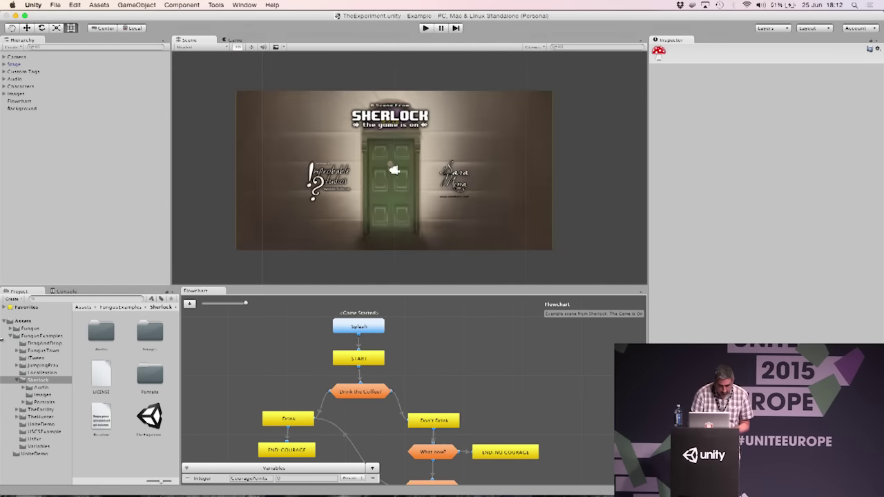
left_click(17, 381)
left_click(10, 336)
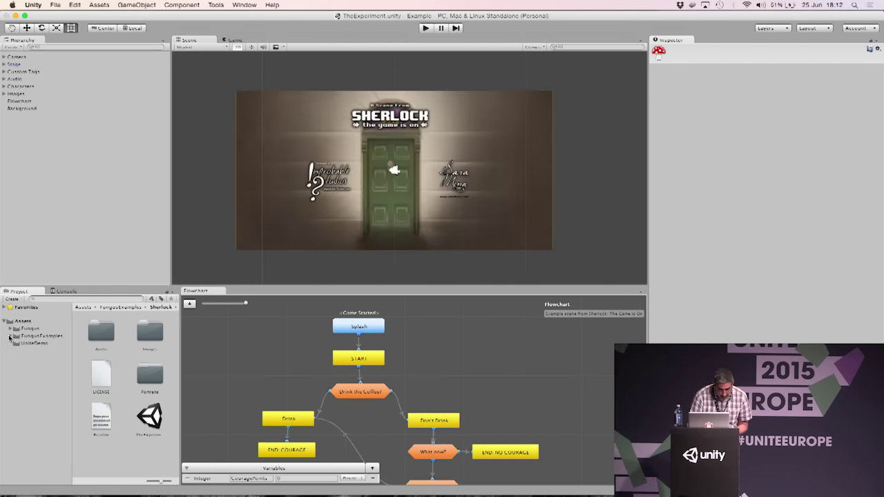
left_click(27, 342)
double_click(94, 331)
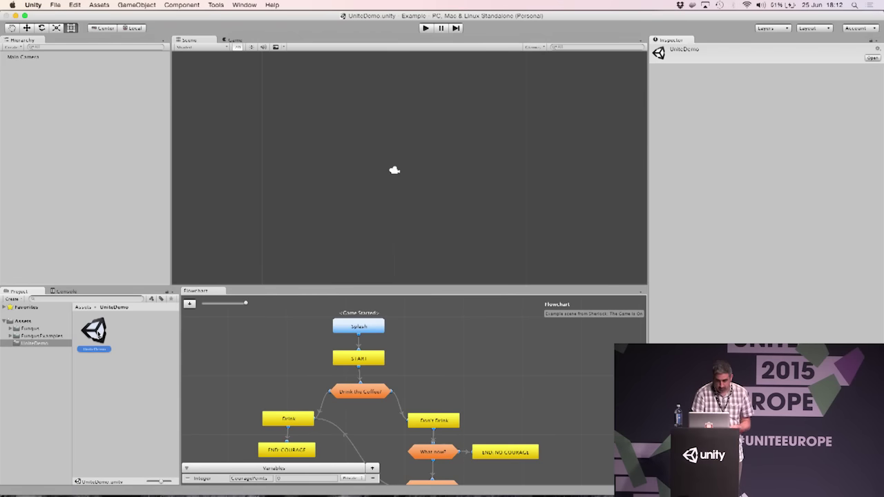
left_click(270, 345)
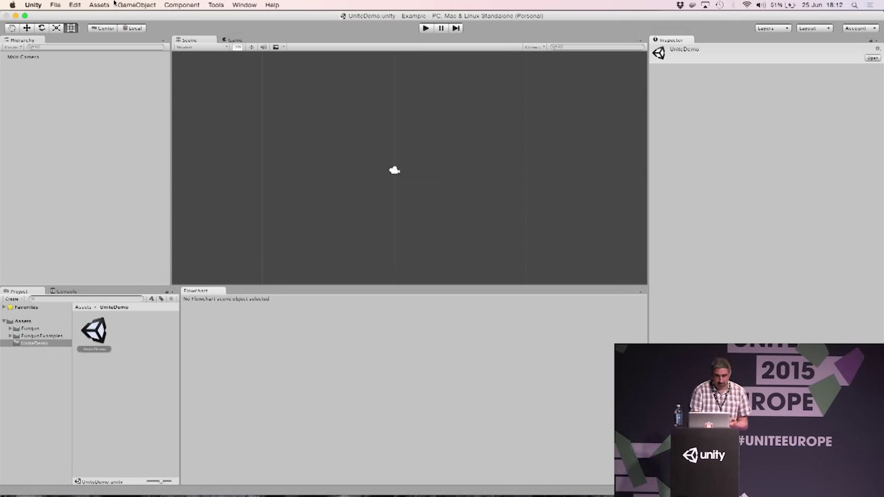
- Create a Fungus Flowchart, center its New Block, and rename the block to 'Start'
left_click(213, 6)
mouse_move(235, 16)
mouse_move(289, 20)
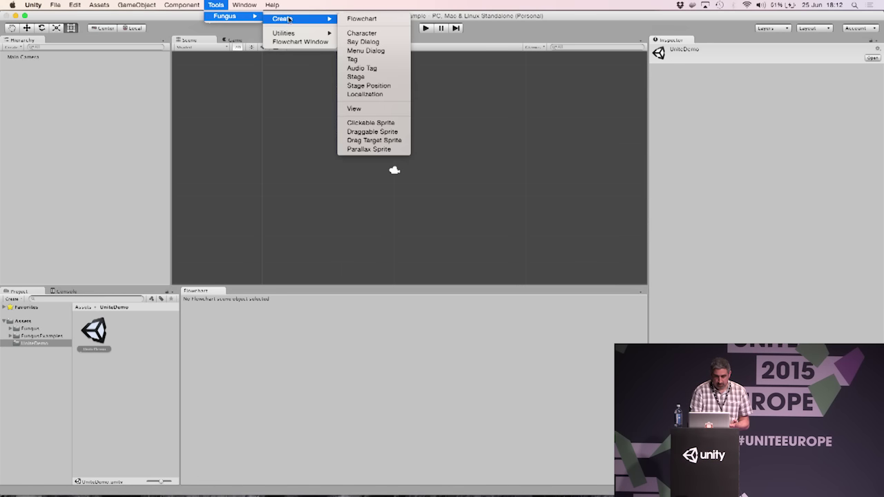
left_click(367, 20)
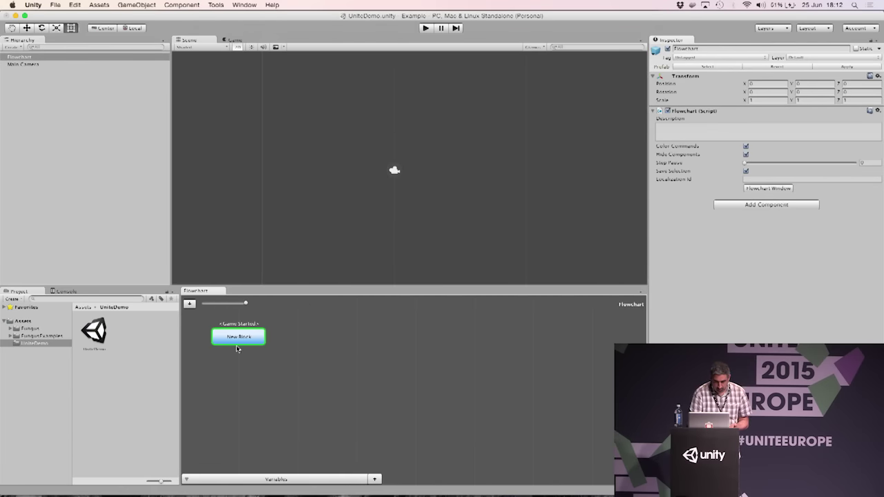
left_click_drag(239, 347, 308, 356)
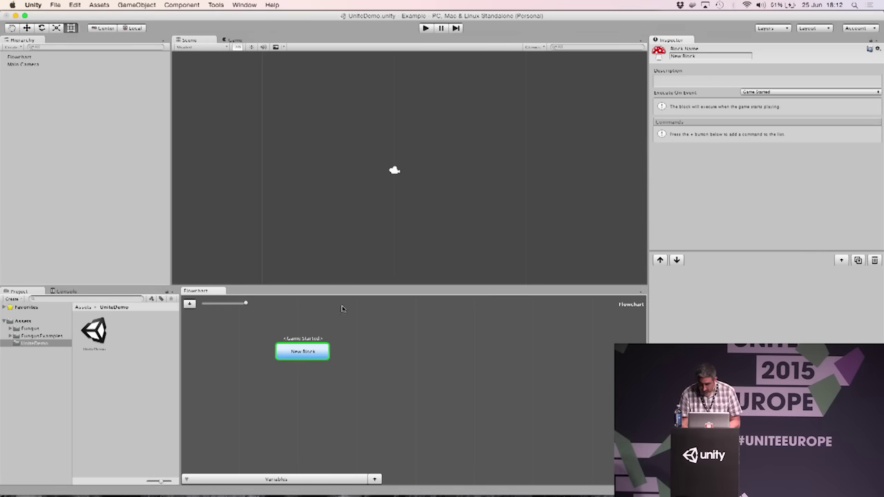
left_click(717, 56)
type("Start")
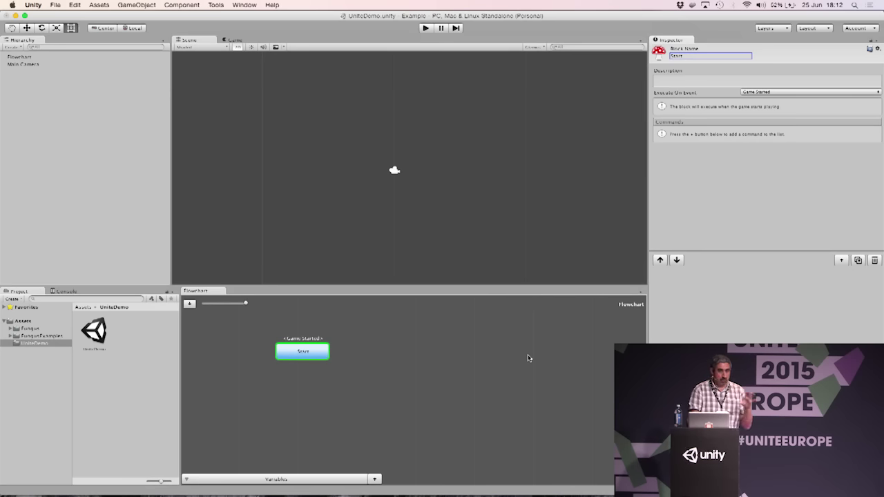
- Add a String flowchart variable named Audience with the value 'Unite 2015'
left_click(375, 480)
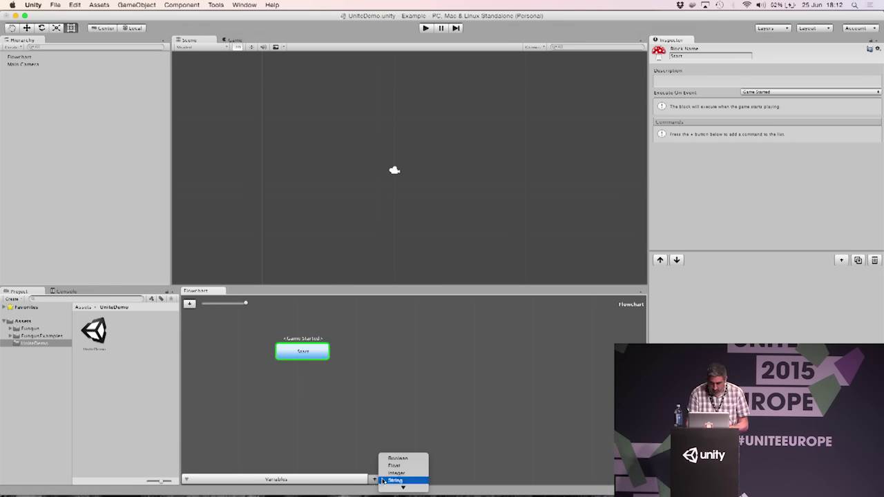
left_click(395, 481)
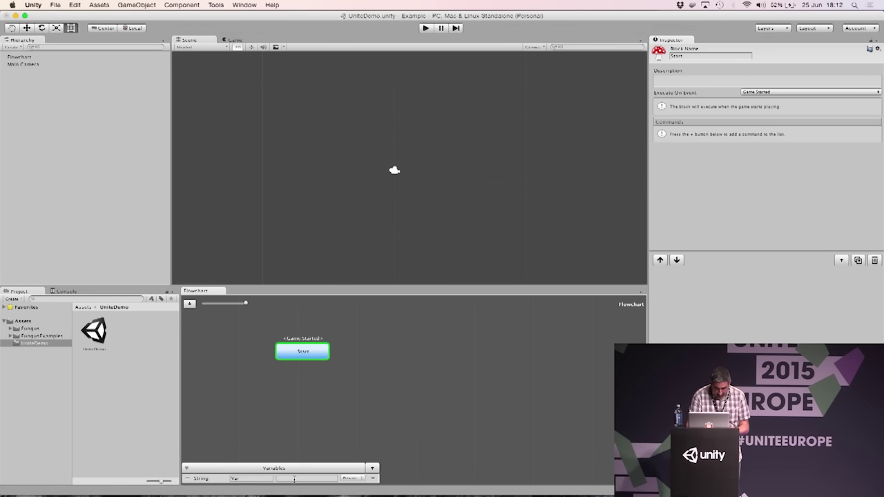
left_click(235, 479)
type("Audience")
key("Tab")
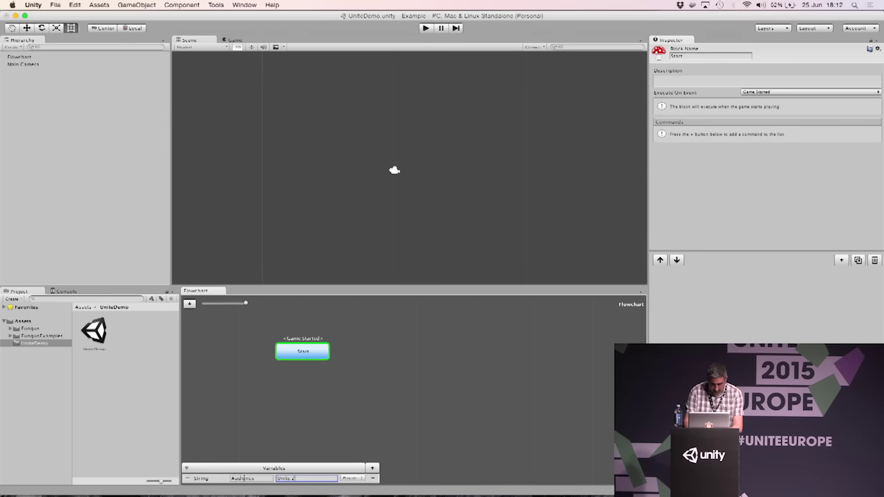
type("5")
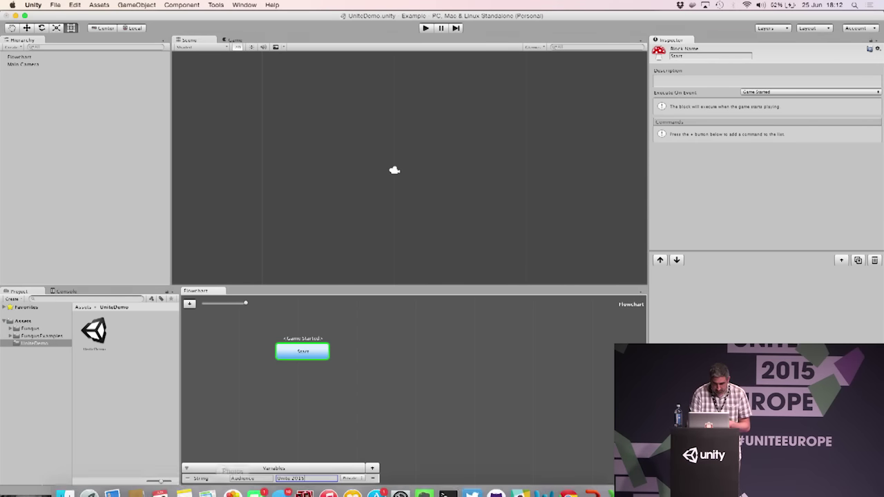
key("Return")
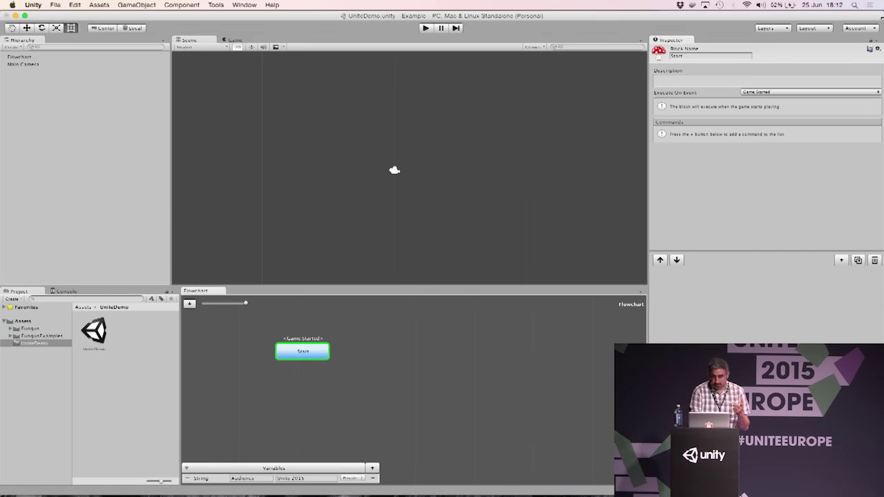
- Add a Narrative > Say command to the Start block with text 'Hello, how are you today?'
left_click(841, 259)
mouse_move(853, 308)
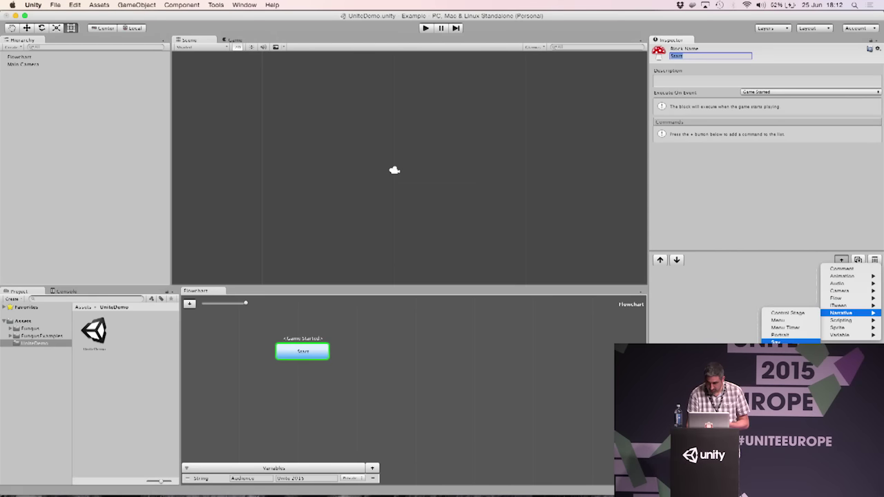
left_click(776, 341)
left_click(738, 312)
type("Hello, how are you today")
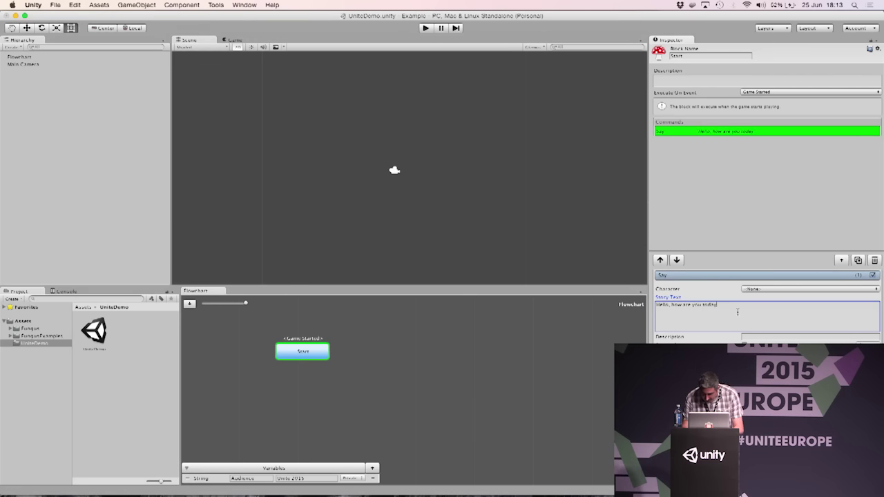
type("?")
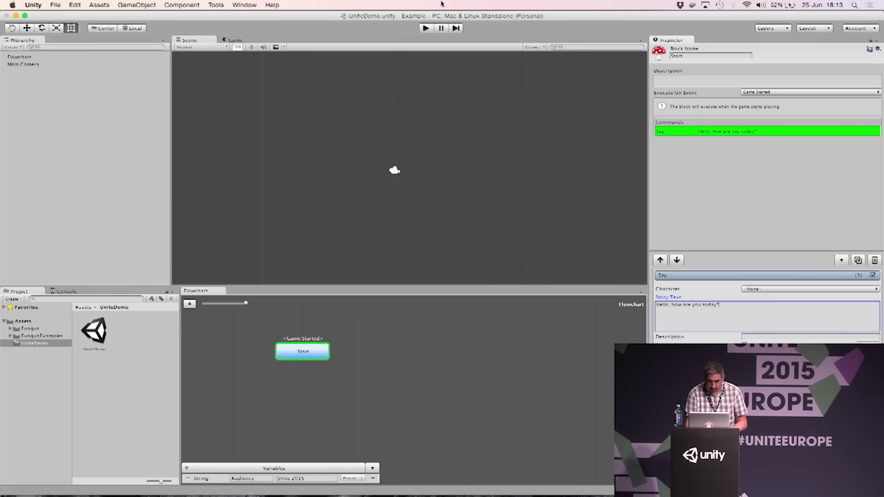
- Play the scene, click past the greeting dialogue, and stop the test run
left_click(425, 28)
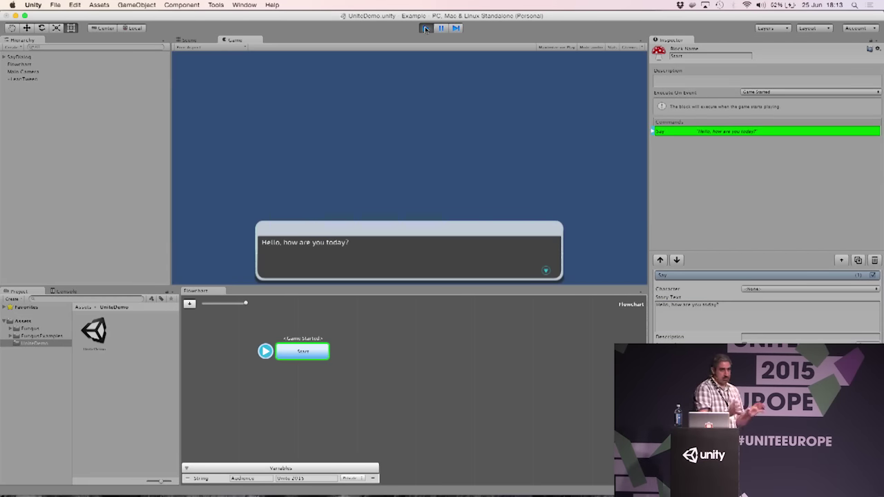
left_click(394, 257)
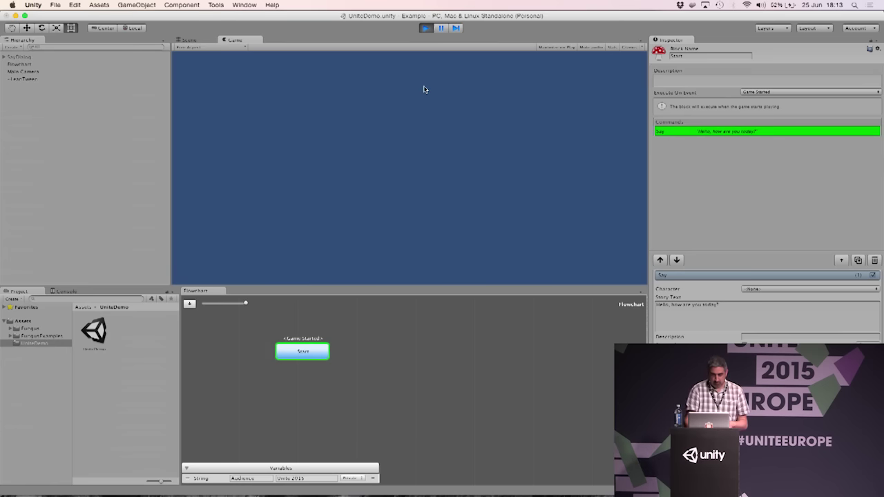
left_click(424, 29)
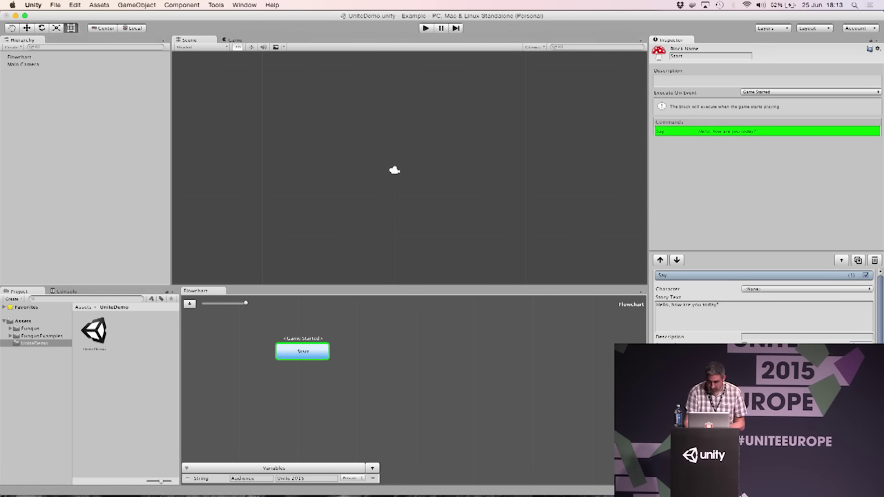
- Rewrite the greeting with {$Audience}, bold {b}you{/b}, {flash=0.1} and {shake=10}, then preview it in Play
scroll(765, 308, "down", 5)
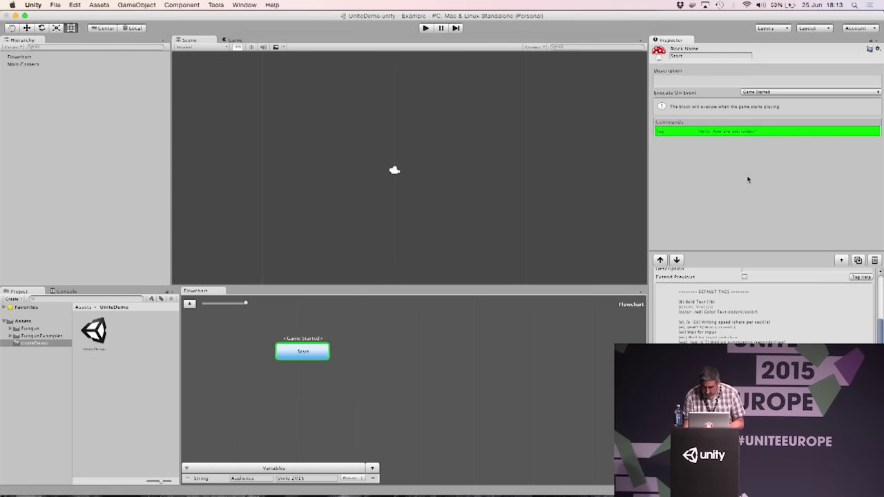
scroll(744, 292, "up", 5)
left_click(735, 308)
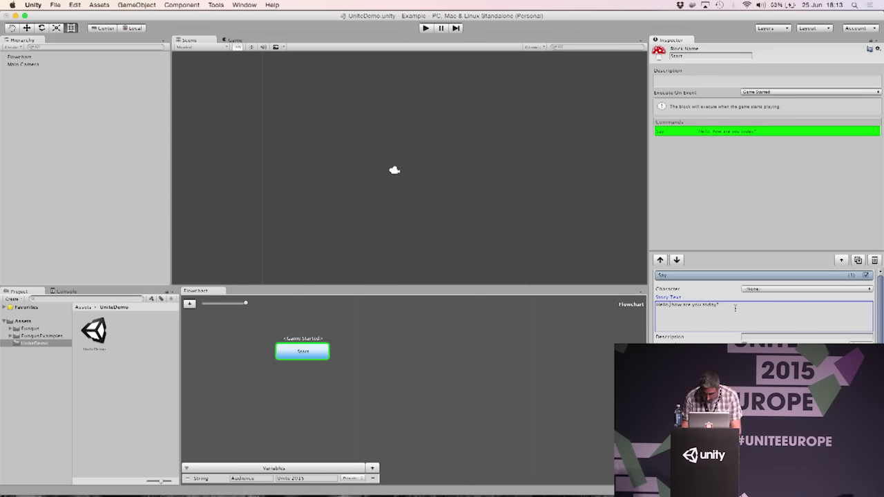
type("{$Audience}, how are")
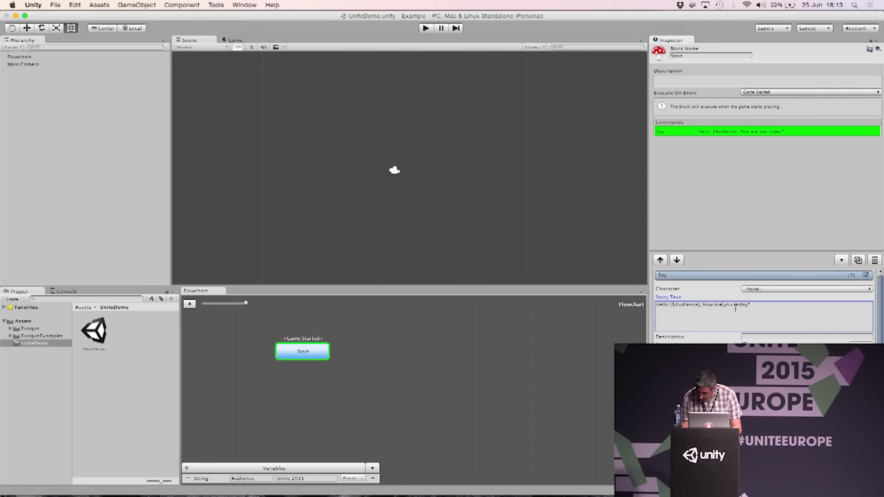
type("{b}")
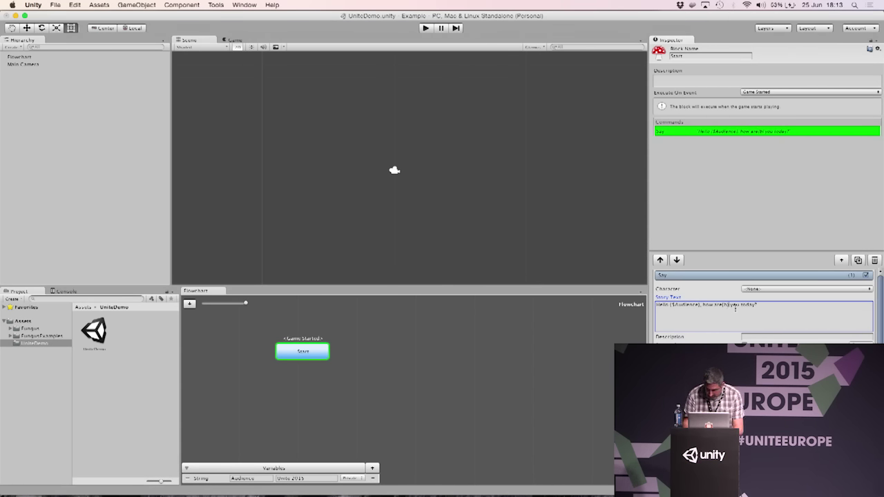
key("Delete")
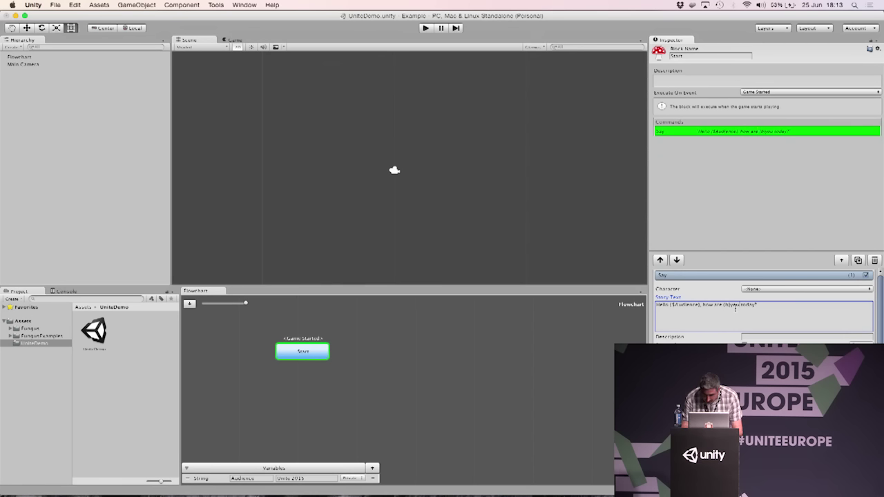
type("{b}you{/b} today?")
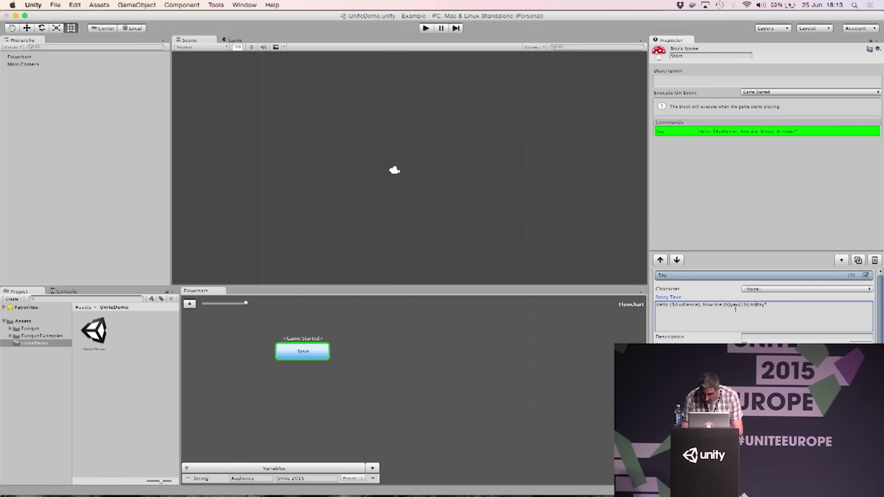
type("{flash=0.1}")
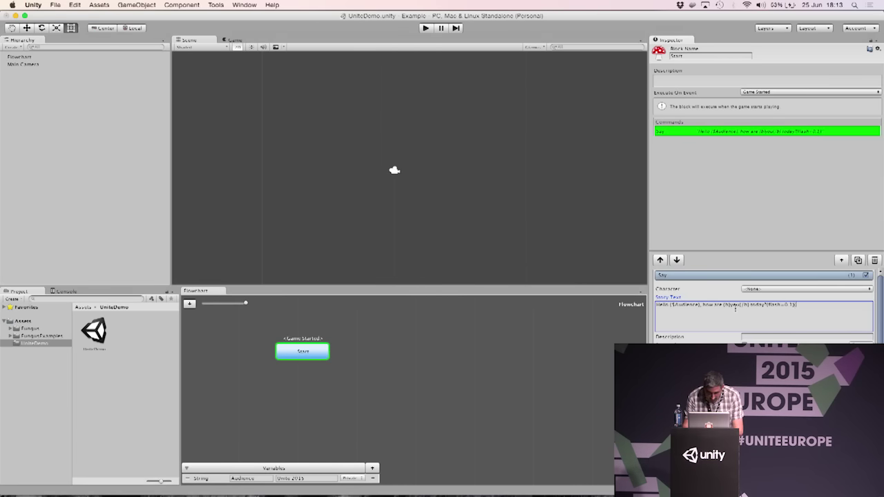
type("{shake=10")
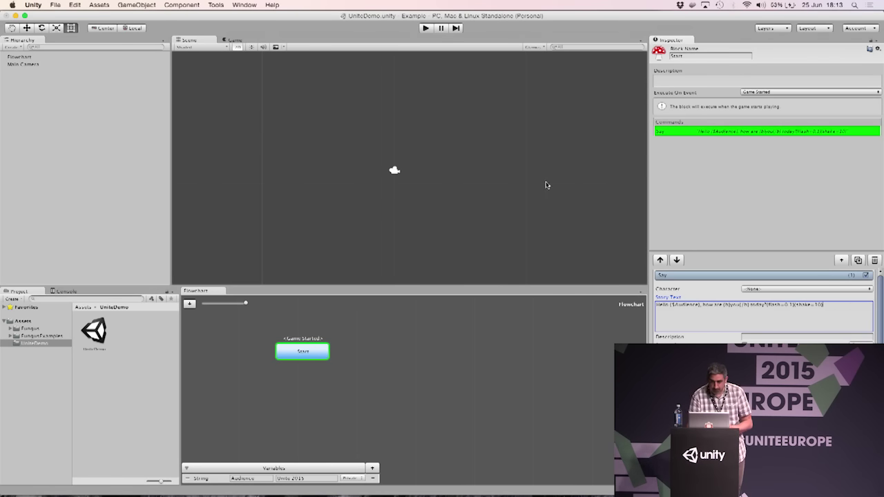
left_click(426, 28)
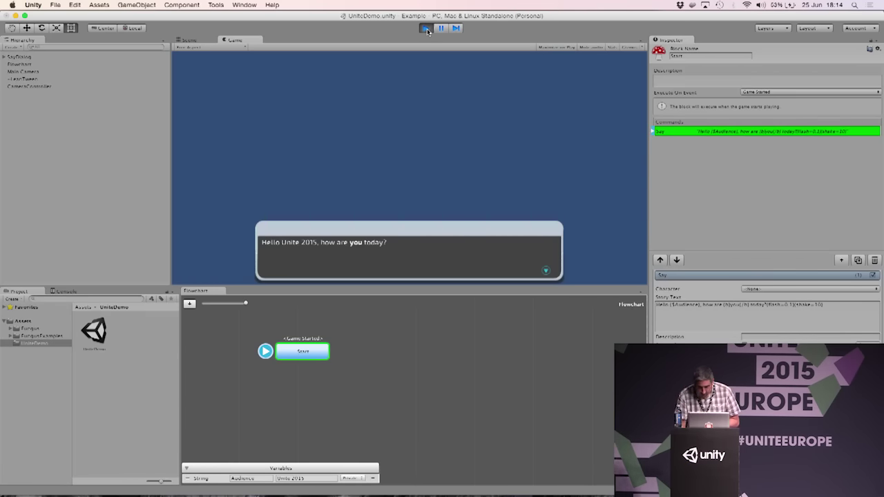
- Stop Play, duplicate the Say command and replace the copy's text with 'Do you like Amsterdam?'
left_click(426, 31)
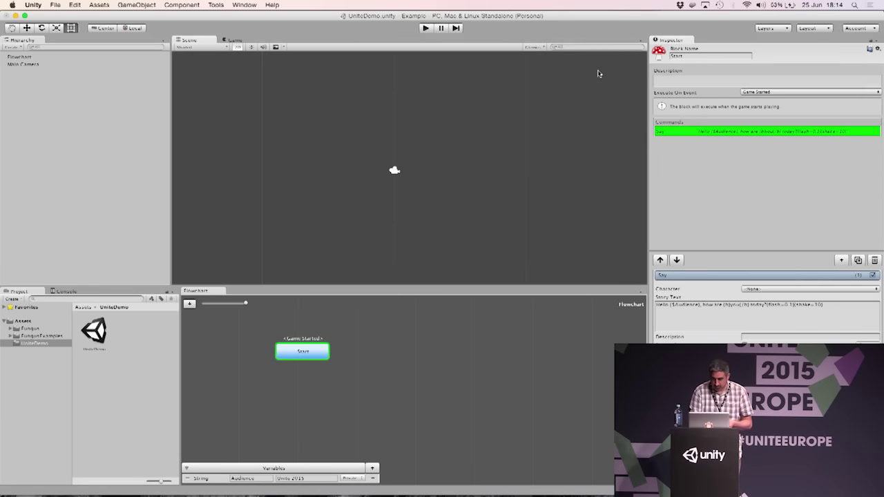
left_click(699, 132)
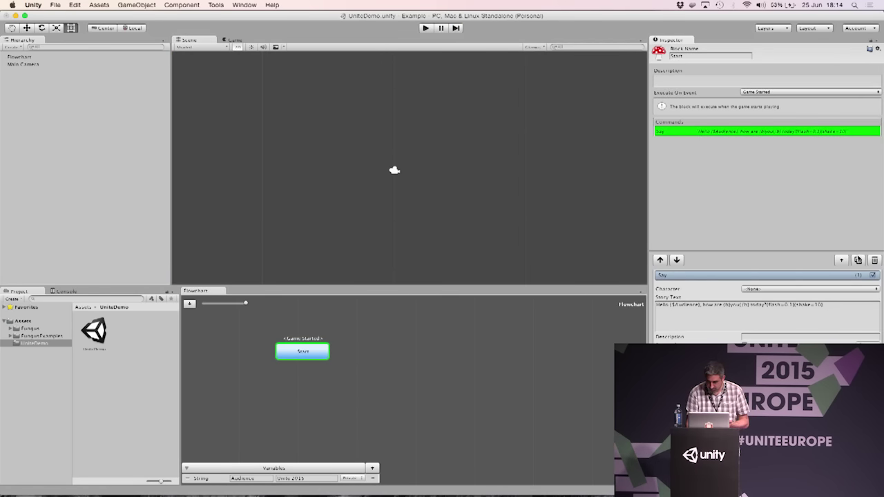
left_click(858, 259)
left_click(742, 141)
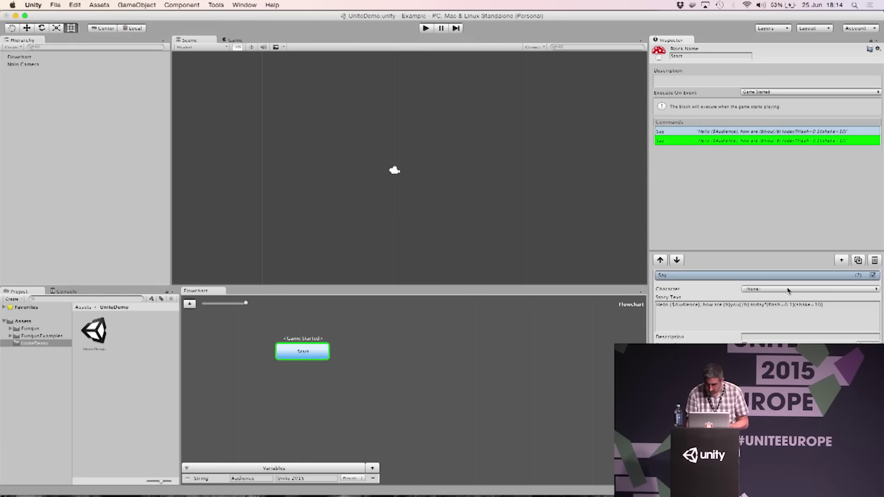
left_click(832, 308)
key("super+a")
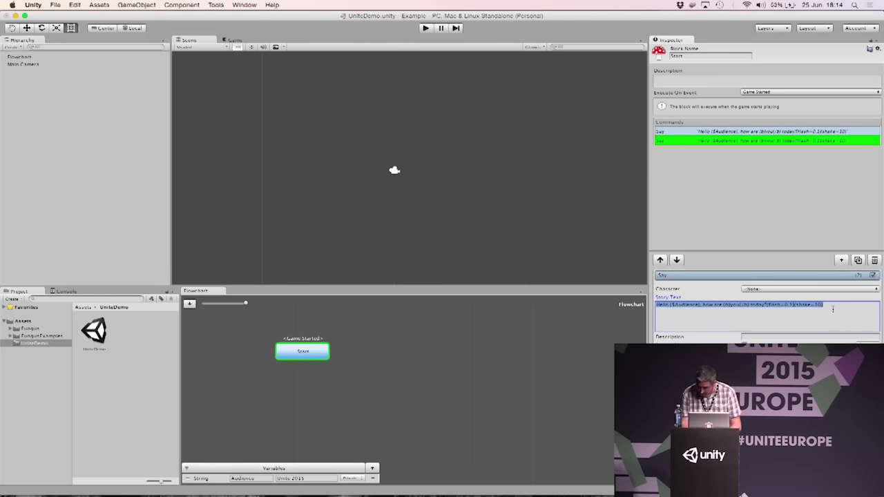
type("Do yo")
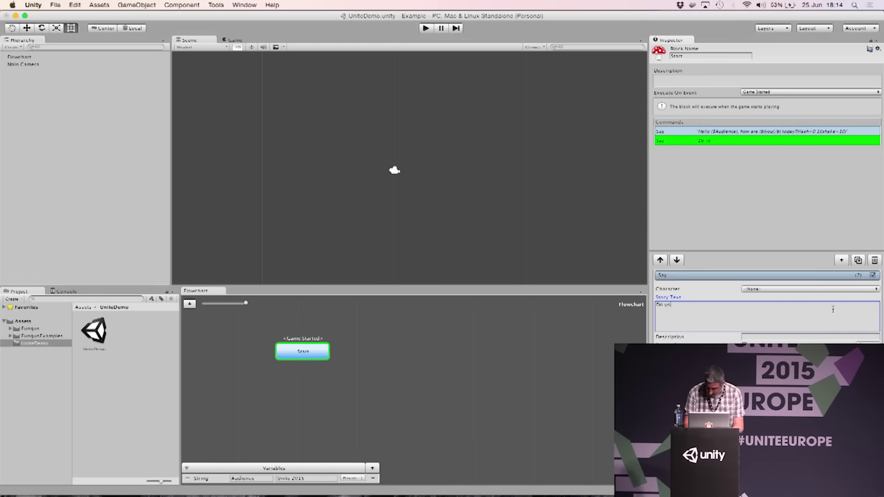
type("u love")
type("mste")
type("rdam?")
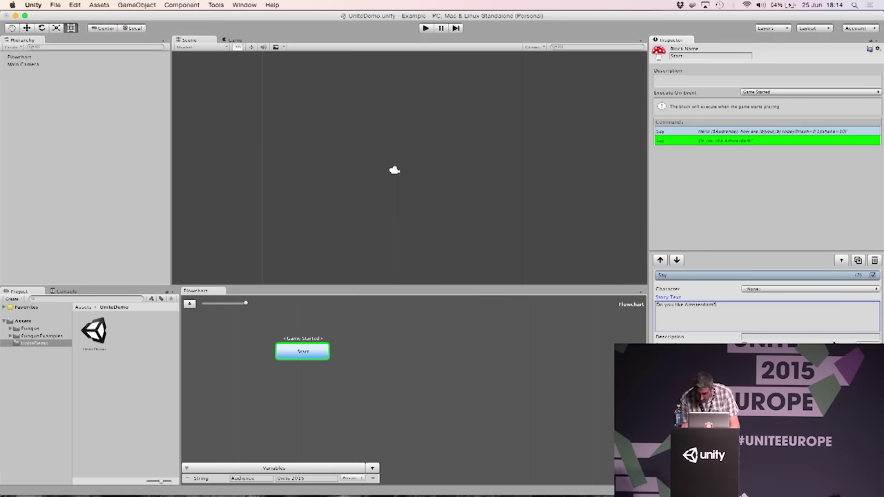
key("Escape")
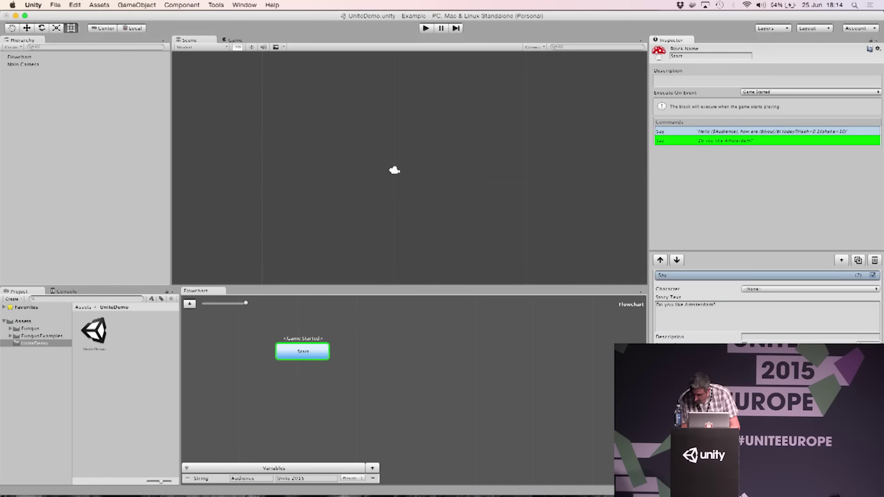
- Add a Menu command with the choice 'It's awesome, I love canals'
left_click(840, 261)
mouse_move(846, 317)
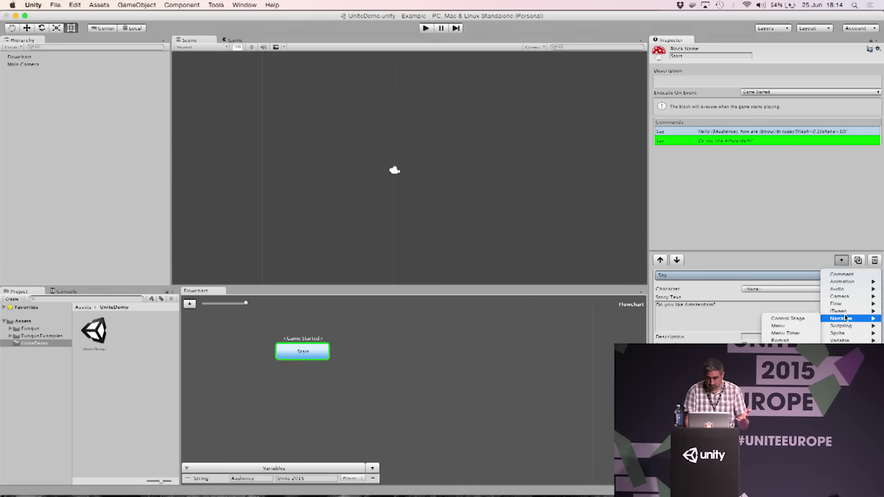
left_click(799, 327)
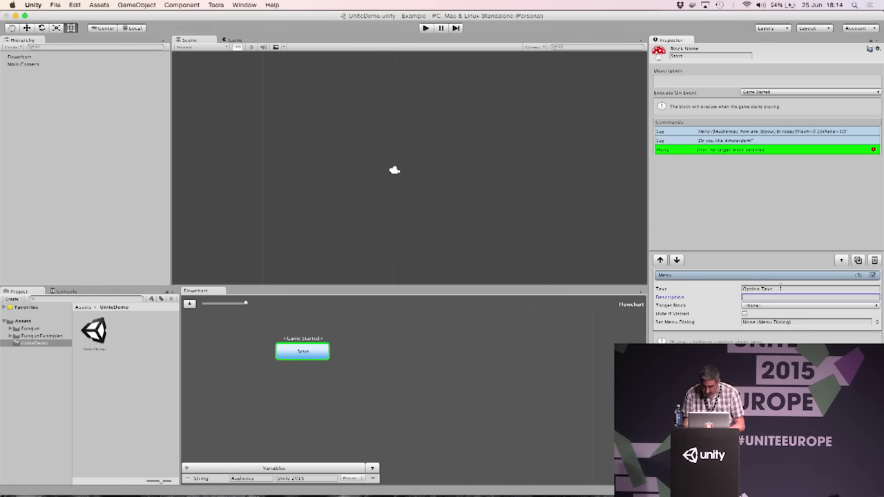
left_click(780, 288)
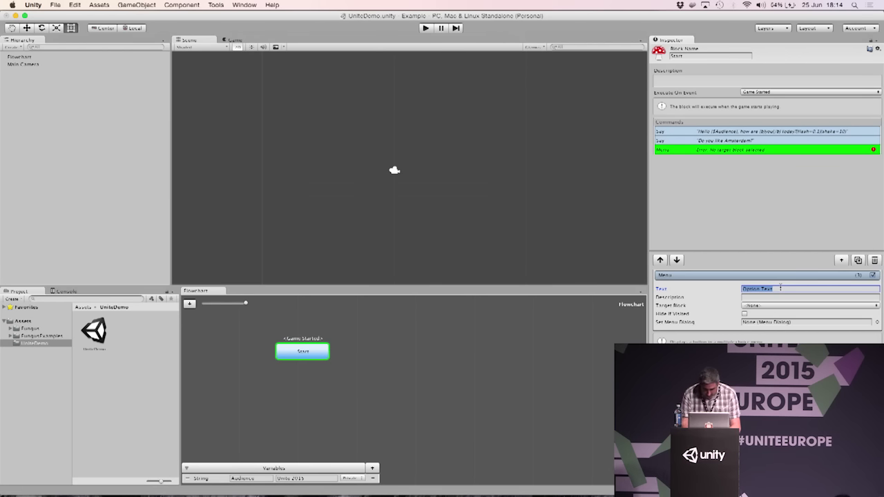
type("H")
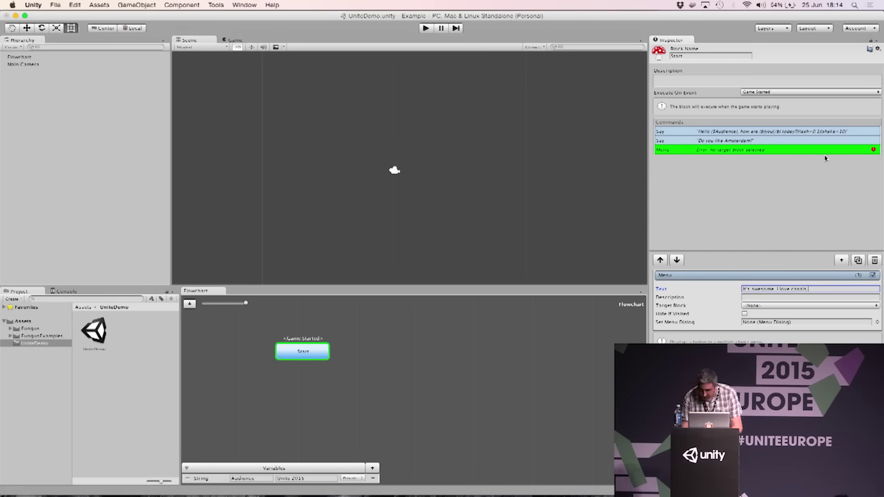
- Duplicate the Menu and change the copy's text to 'It sucks, I fell into a canal!'
left_click(858, 260)
left_click(760, 157)
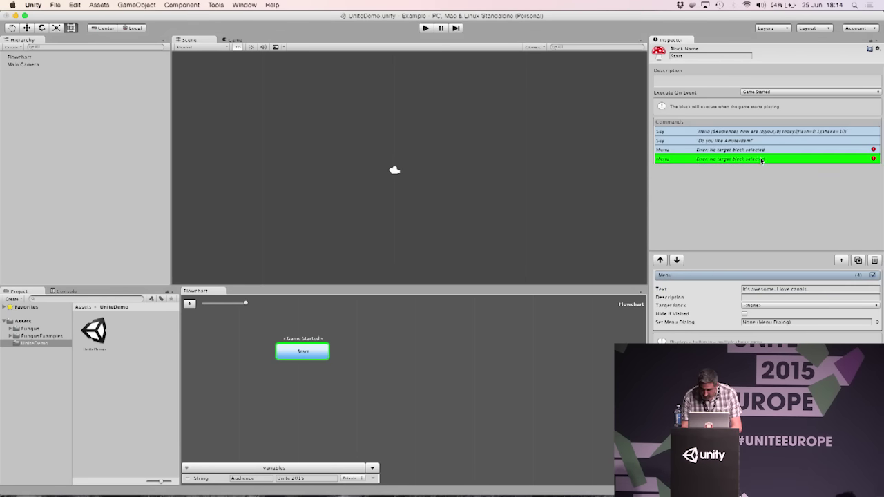
left_click(828, 289)
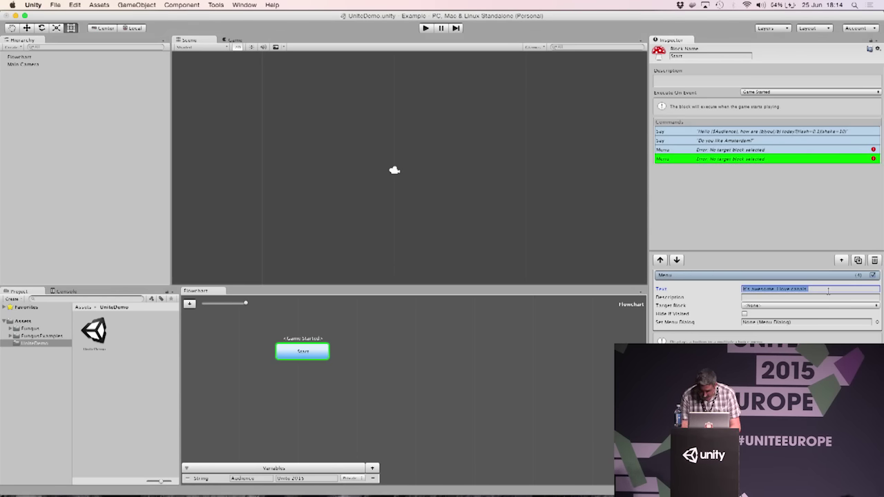
type("It")
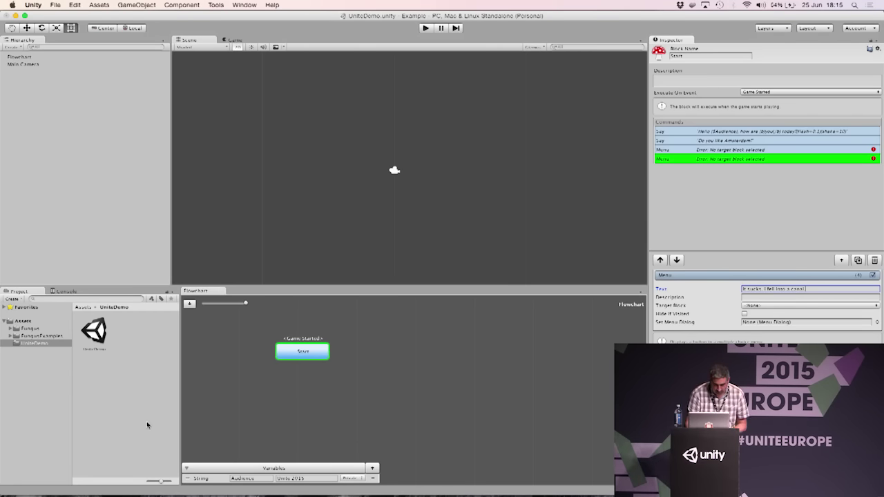
- Place two new blocks left and right of Start, naming the left 'Yes' and the right 'No'
left_click(189, 303)
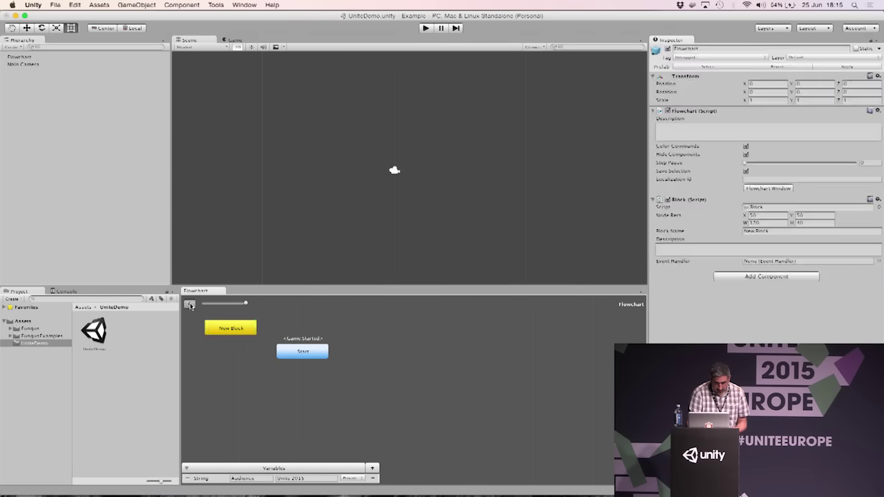
left_click_drag(240, 330, 408, 366)
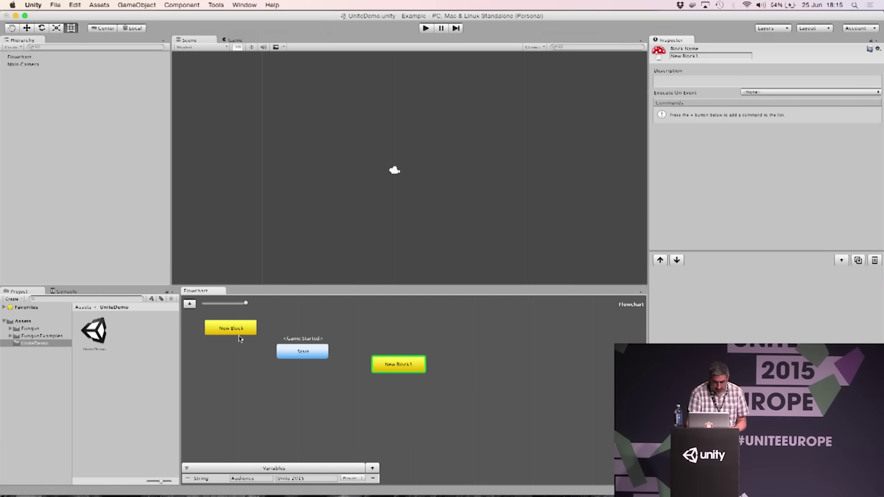
left_click_drag(228, 332, 221, 368)
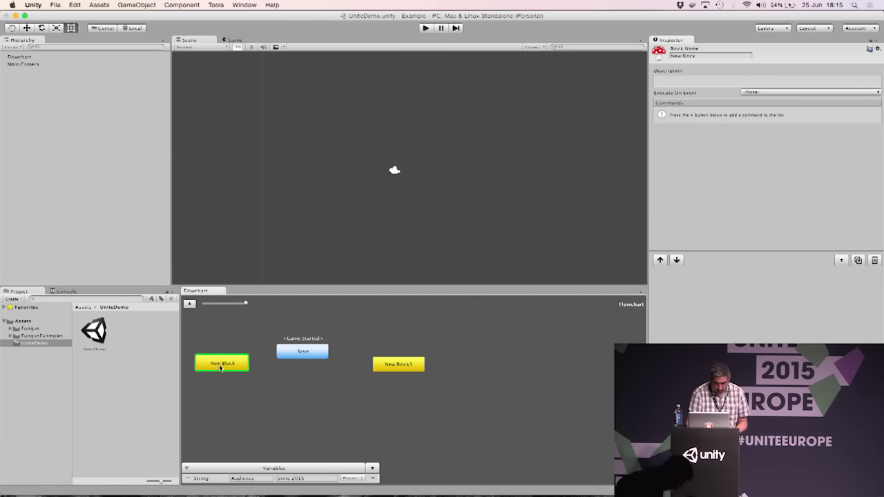
left_click(701, 56)
type("Yes")
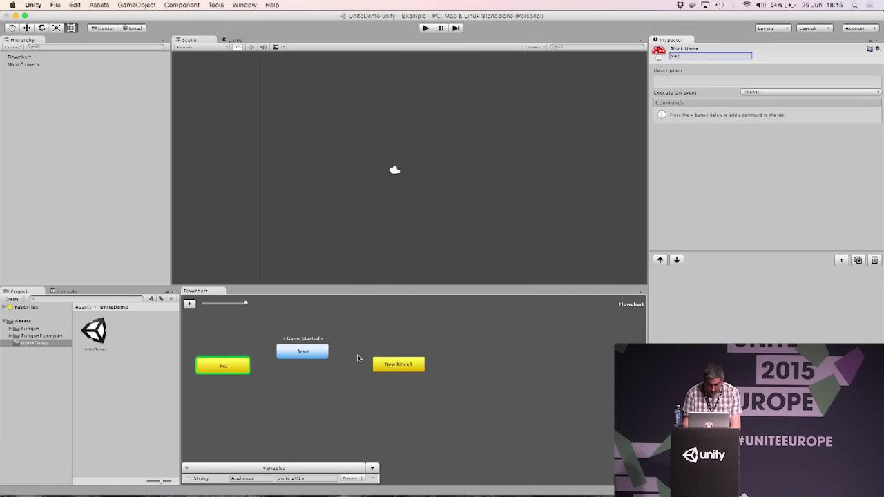
left_click_drag(399, 369, 390, 372)
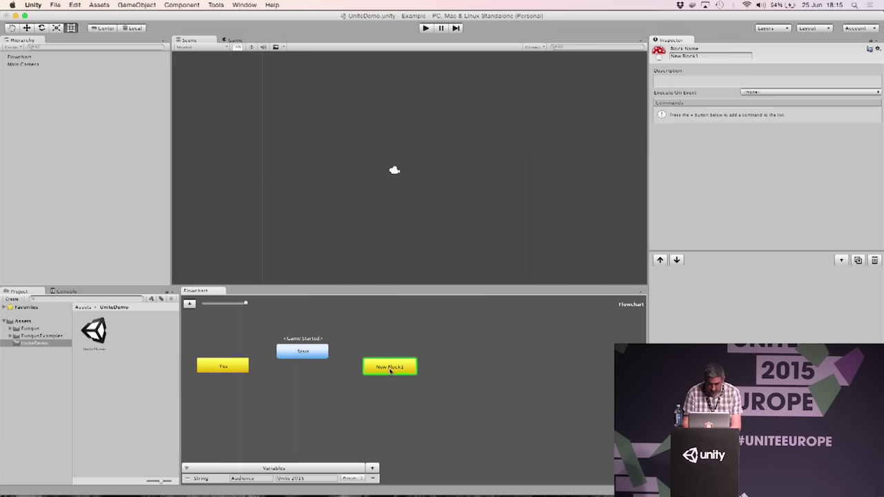
left_click(716, 59)
type("No")
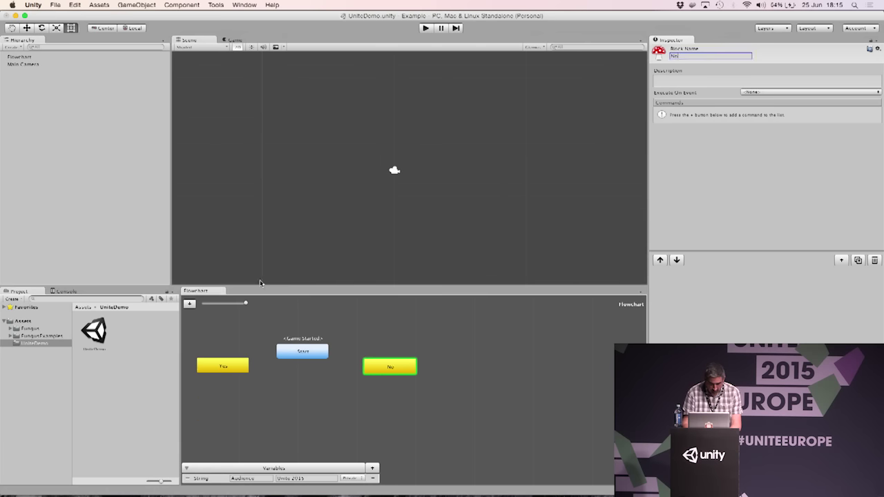
- Set the awesome choice's Target Block to Yes and the sucks choice's to No
left_click(313, 350)
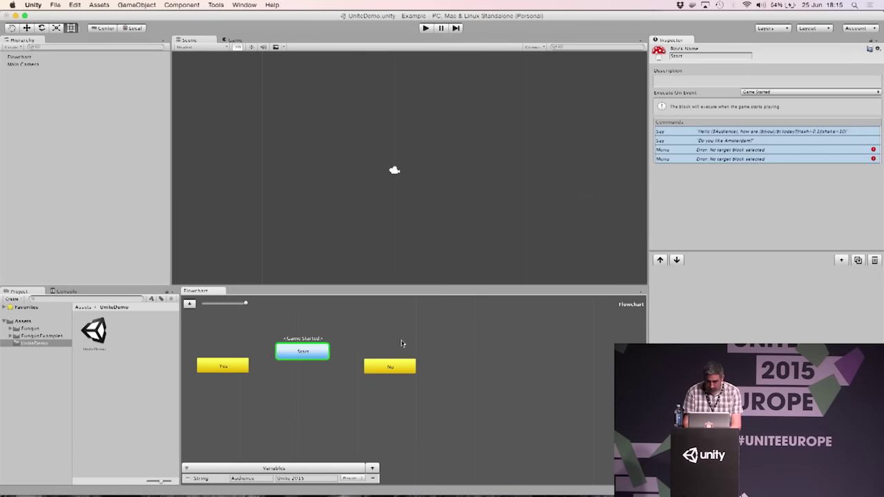
left_click(684, 148)
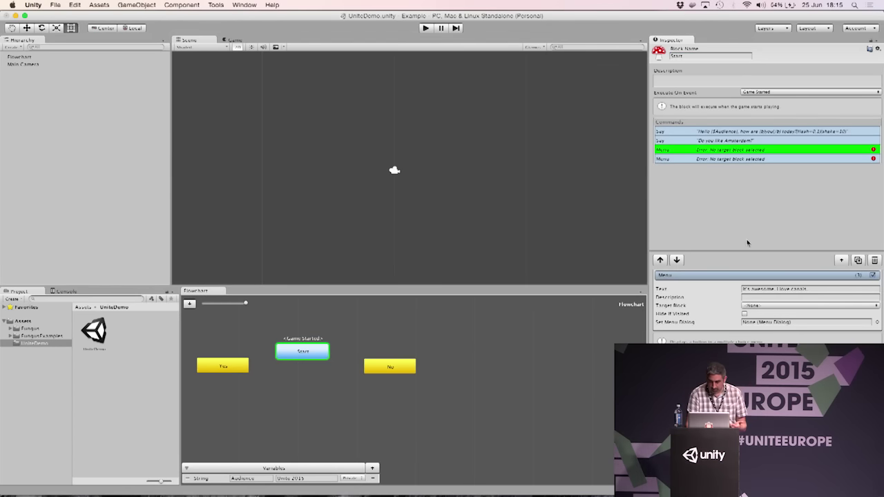
left_click(772, 306)
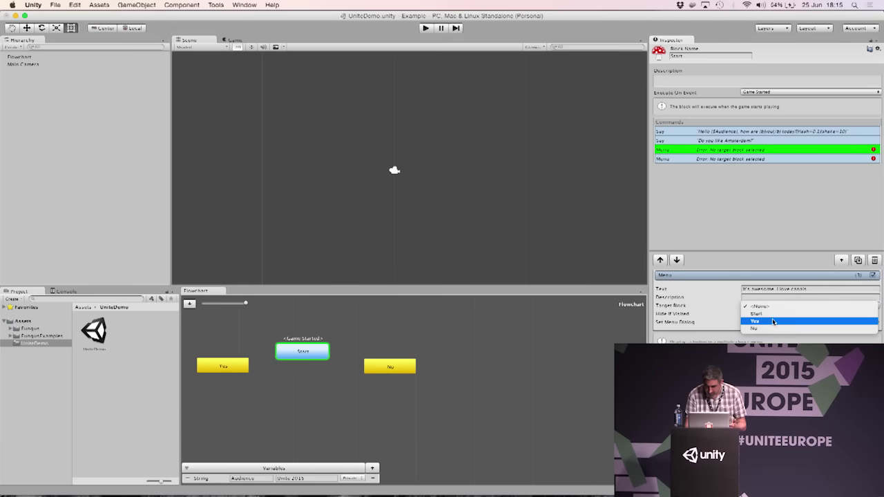
left_click(773, 321)
left_click(734, 159)
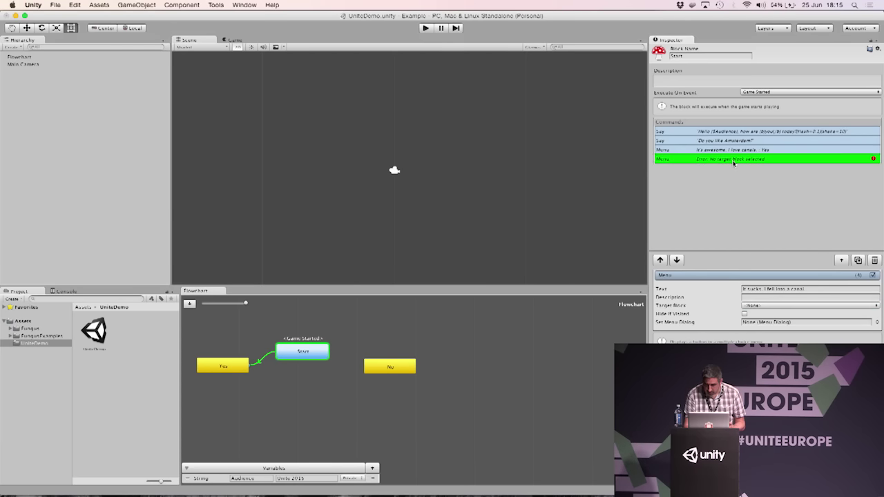
left_click(759, 307)
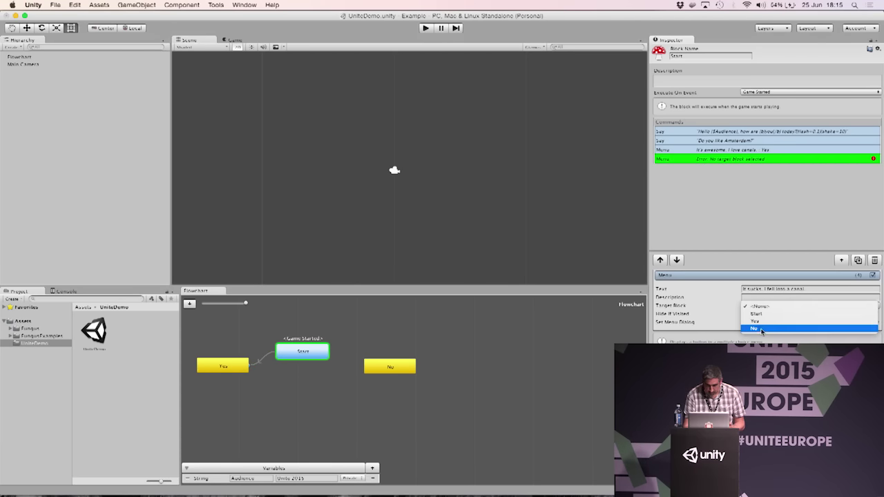
left_click(767, 329)
- Add a Say command to the Yes block reading 'Yeah canals are great!'
left_click(201, 371)
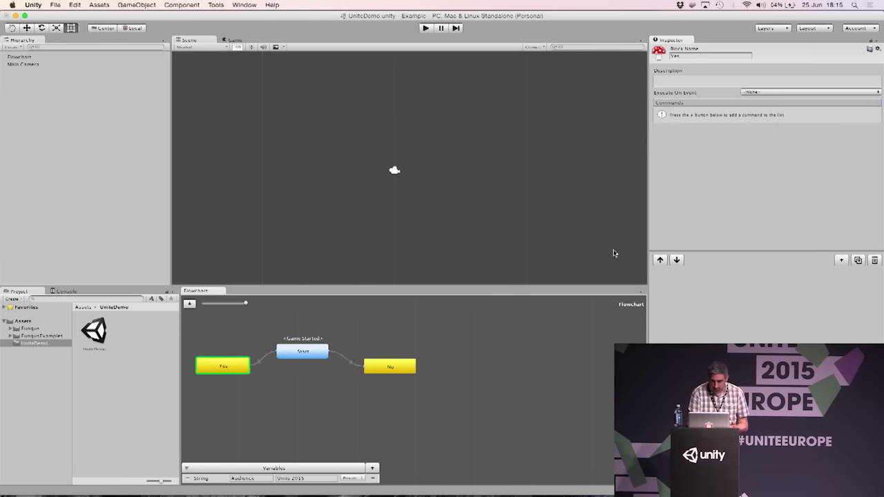
left_click(844, 262)
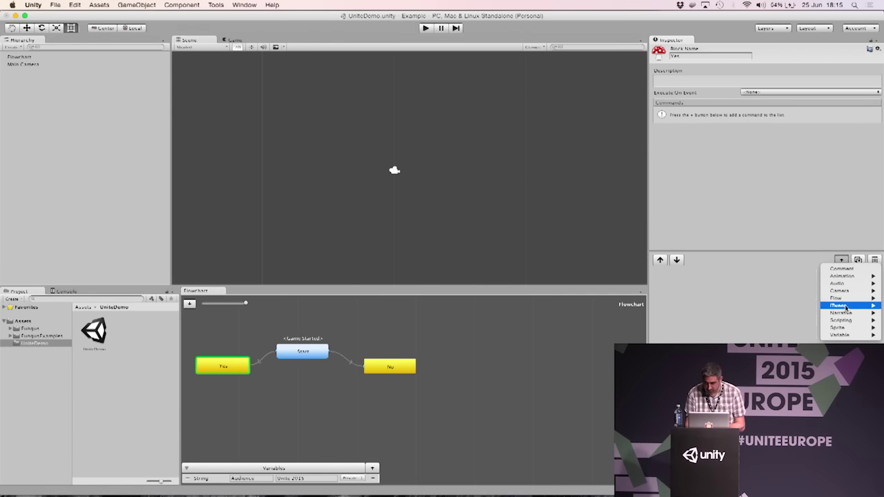
mouse_move(841, 313)
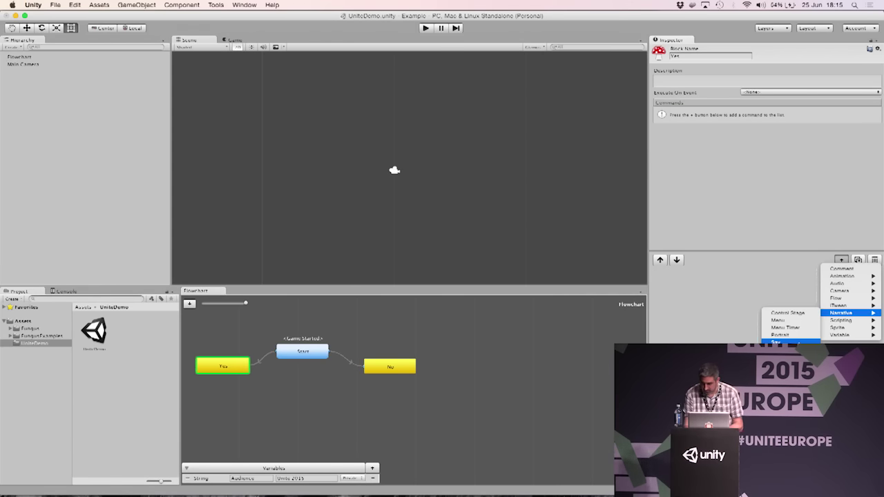
left_click(777, 341)
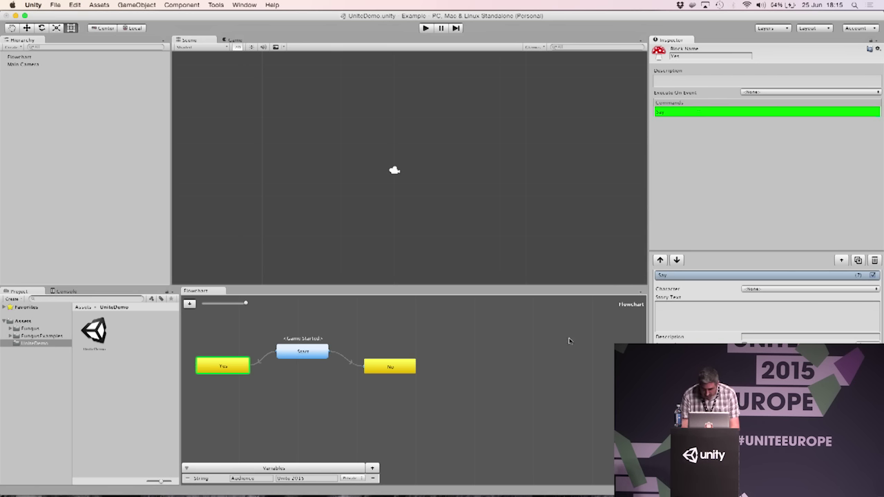
left_click(790, 315)
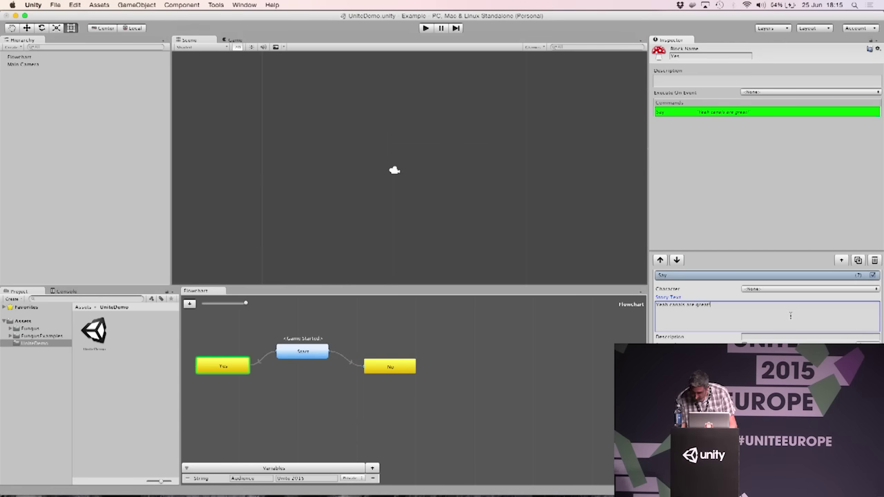
- Add a Say command to the No block reading 'Was the canal ok?', then run the scene
left_click(407, 371)
left_click(841, 260)
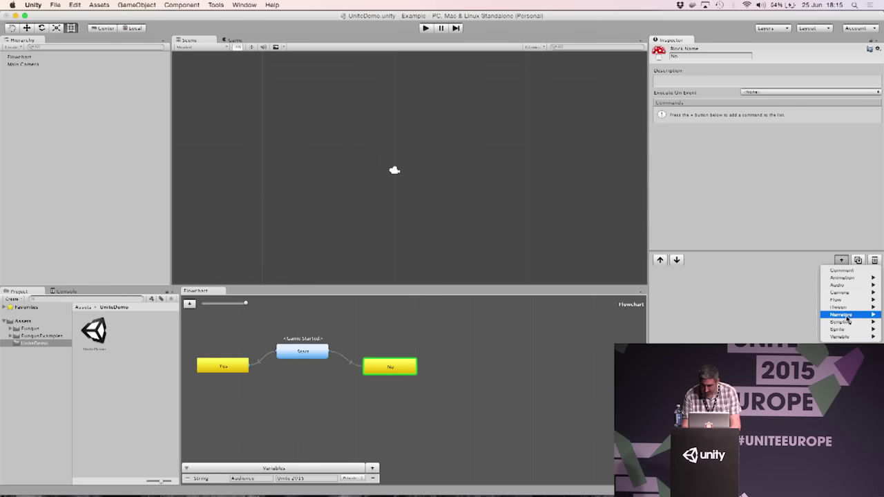
mouse_move(839, 314)
left_click(789, 341)
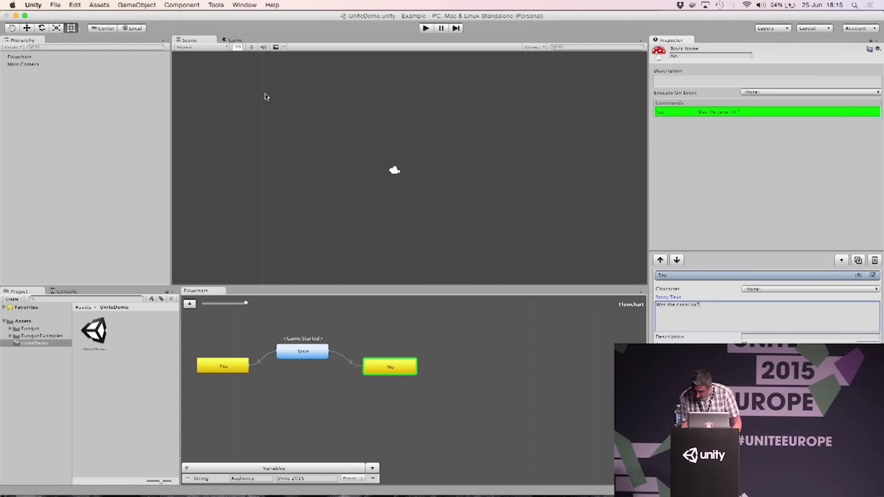
left_click(426, 27)
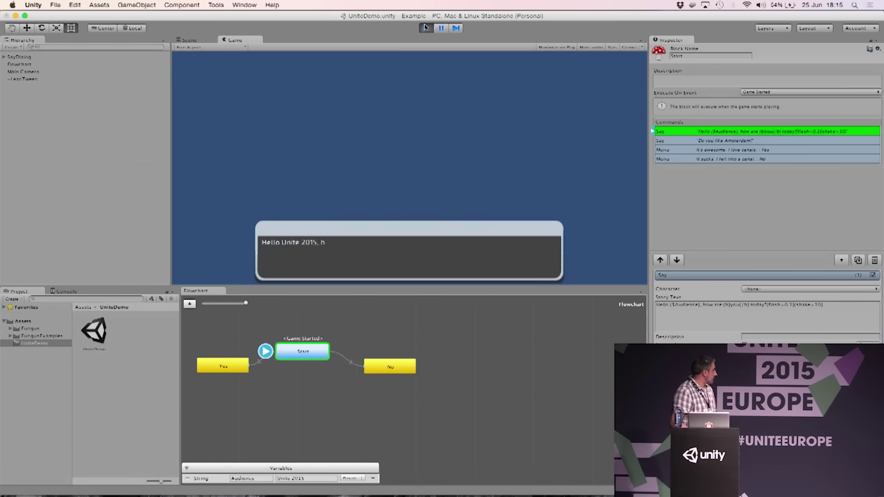
- Answer the Amsterdam question with 'It's awesome. I love canals.', see 'Yeah canals are great!', then stop
left_click(405, 269)
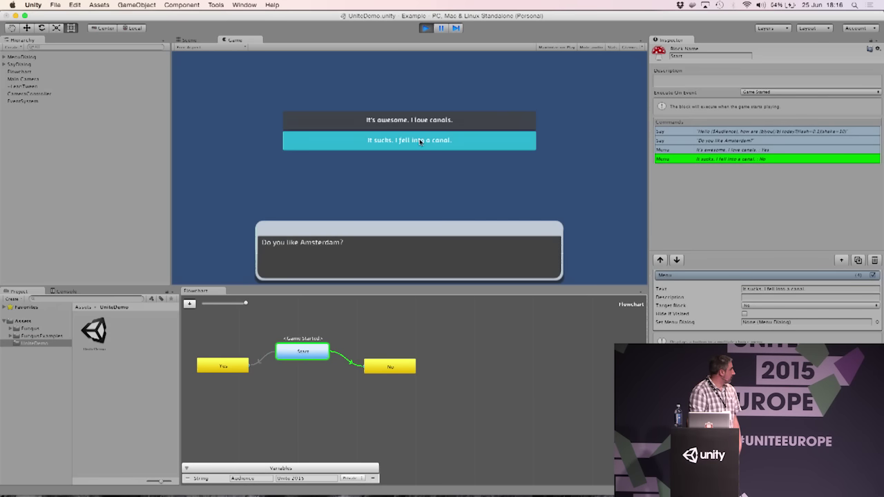
left_click(423, 120)
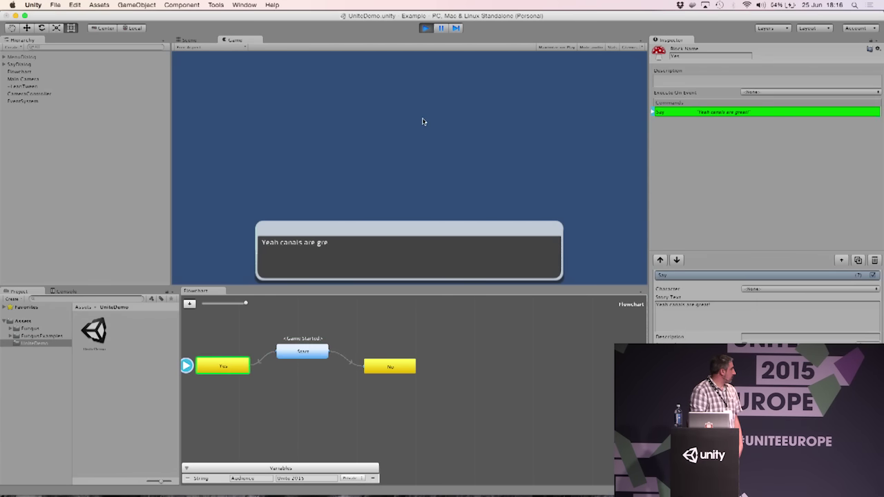
left_click(388, 256)
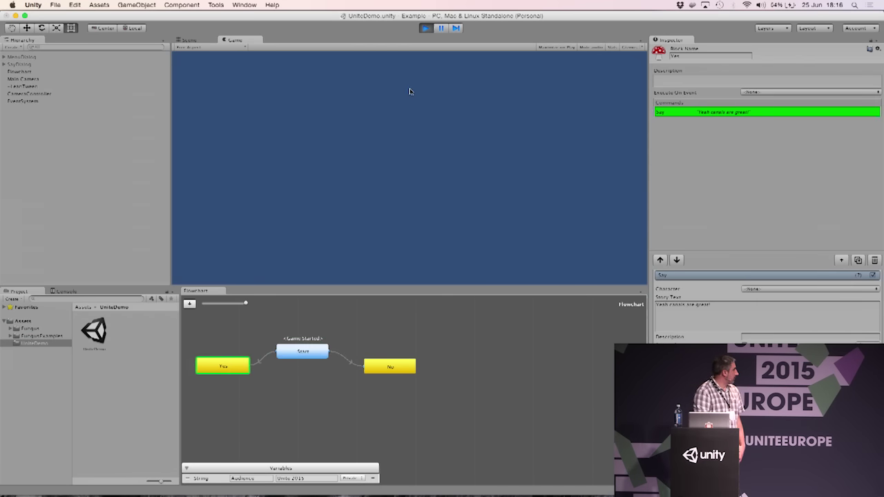
left_click(426, 28)
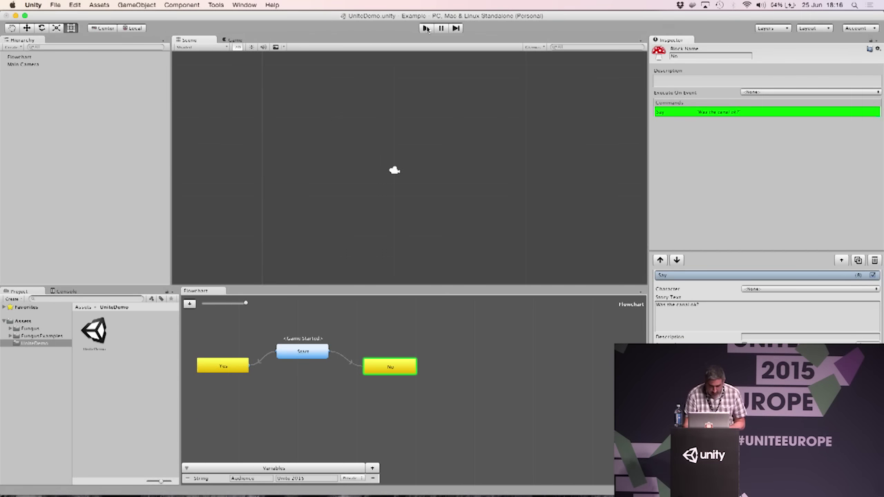
- Add a Menu Timer to the Start block lasting 4 seconds with Target Block No
left_click(312, 351)
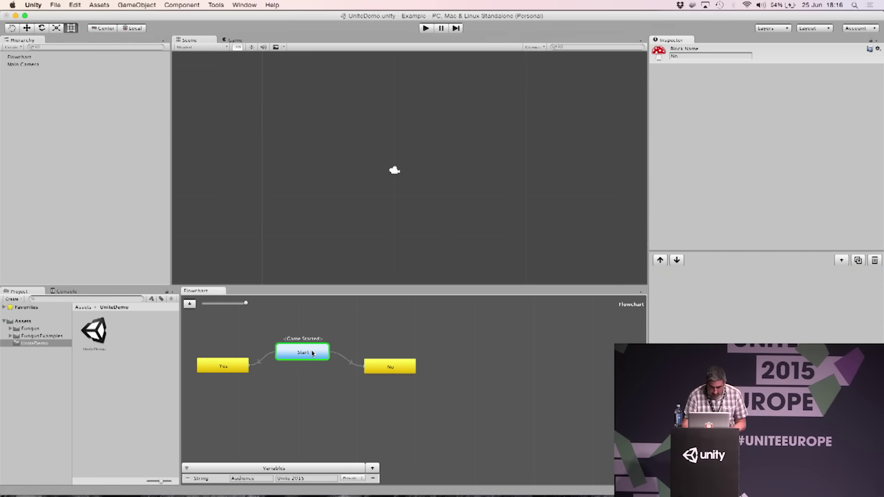
left_click(841, 261)
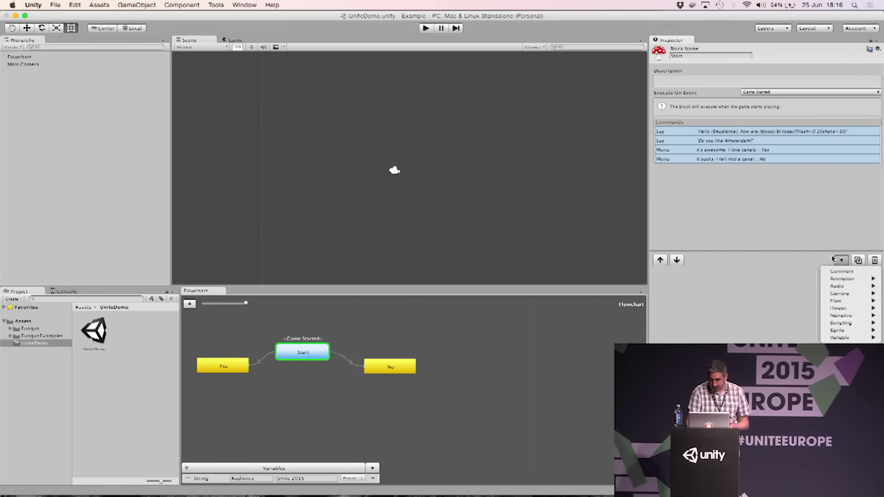
mouse_move(846, 315)
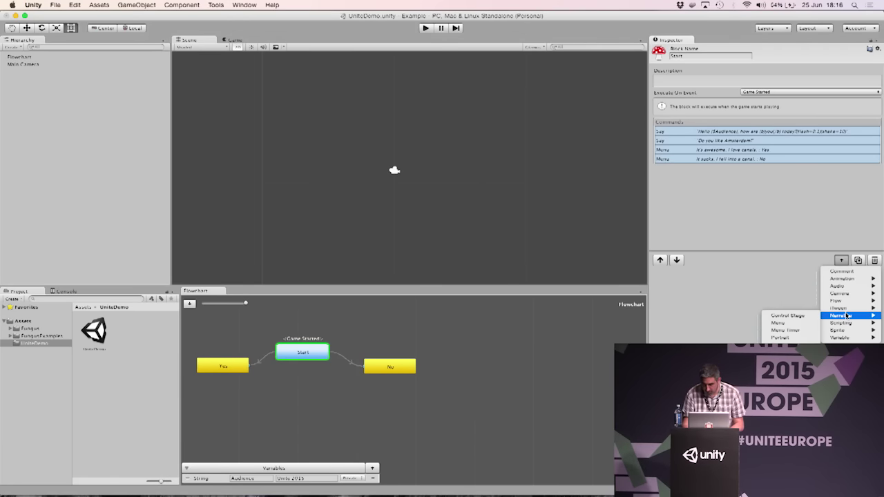
left_click(785, 330)
left_click(755, 291)
type("4")
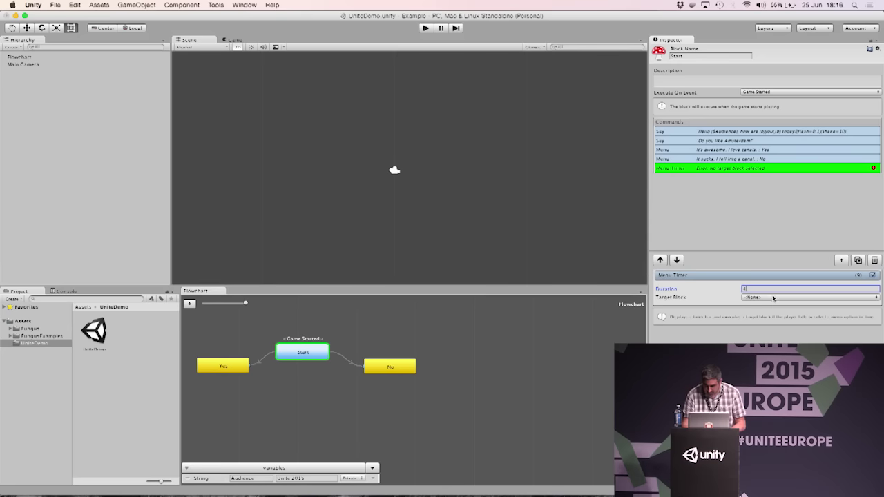
left_click(771, 298)
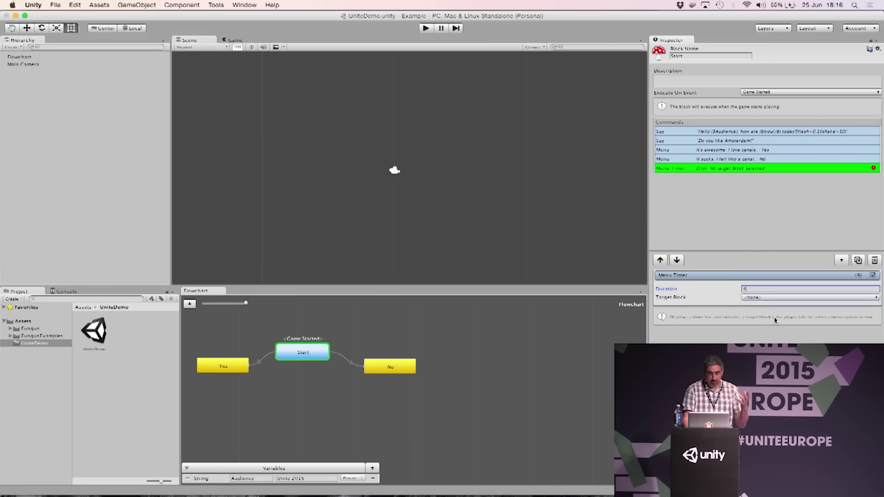
left_click(775, 320)
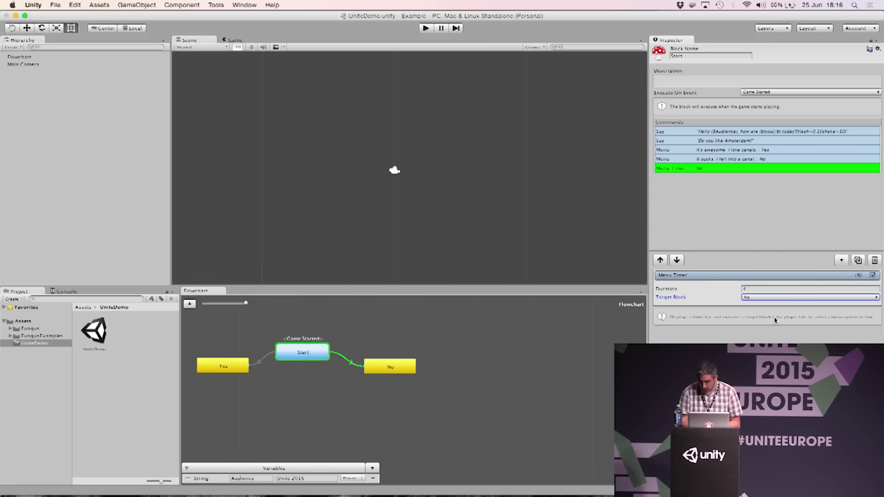
- Add a Boolean variable named HaveTowel to the flowchart and tick its value to true
left_click(391, 371)
left_click(372, 468)
left_click(394, 458)
double_click(251, 469)
type("H")
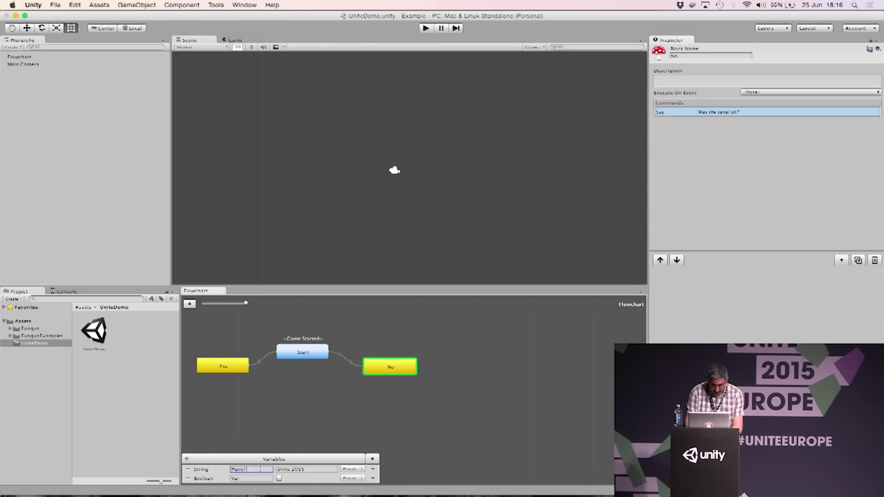
type("aveTowel")
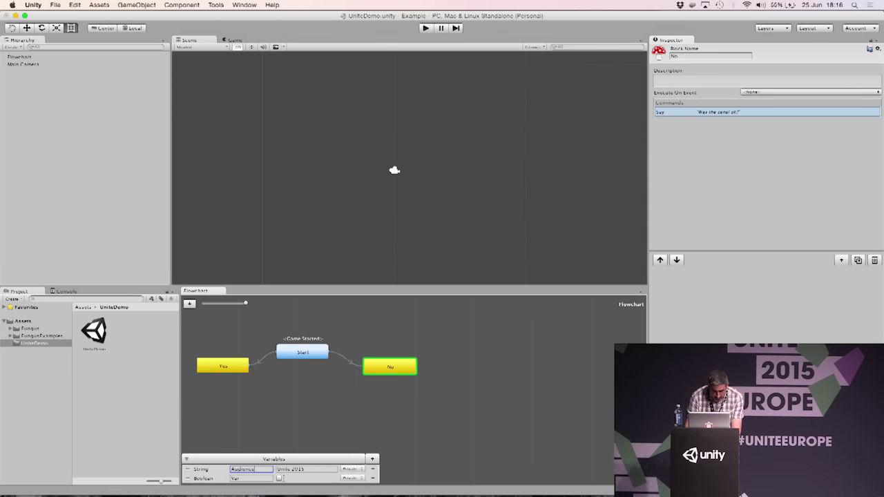
double_click(250, 478)
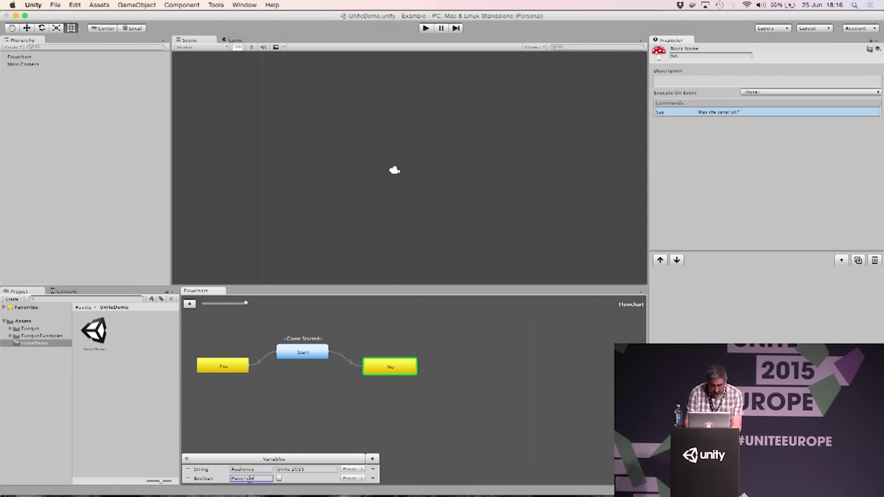
left_click(278, 478)
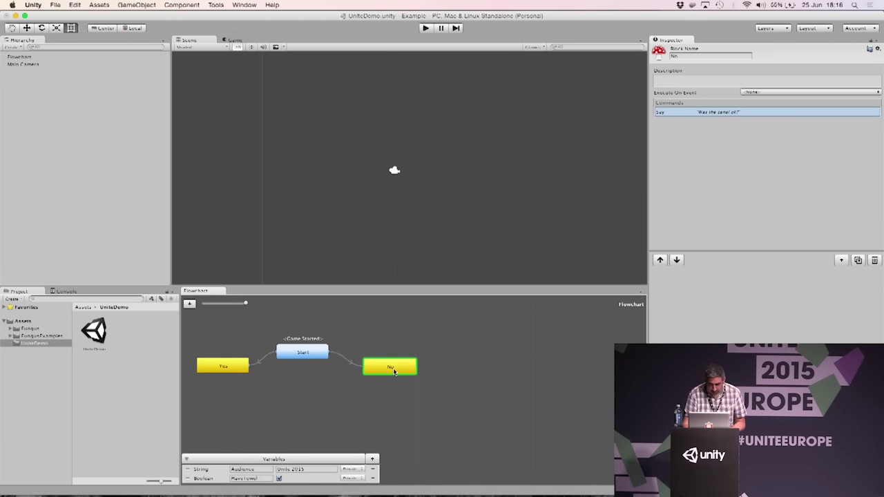
- Add an If command to the No block testing HaveTowel == true
left_click(841, 260)
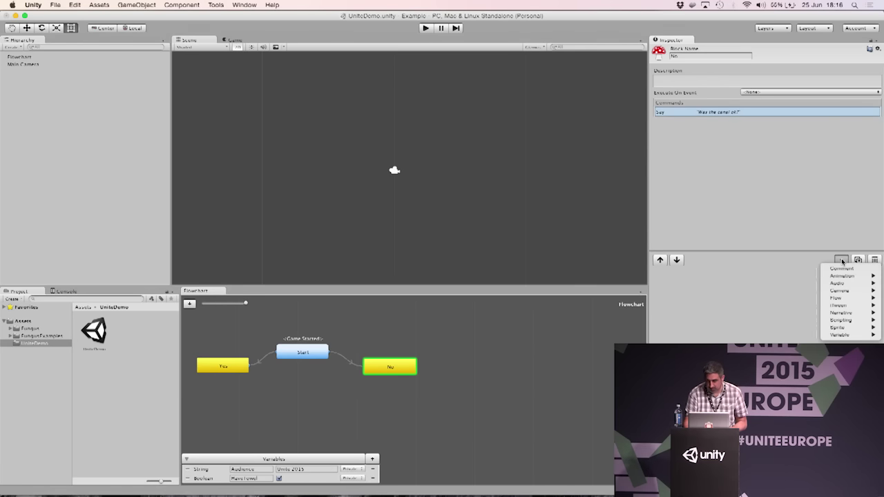
mouse_move(845, 301)
left_click(794, 336)
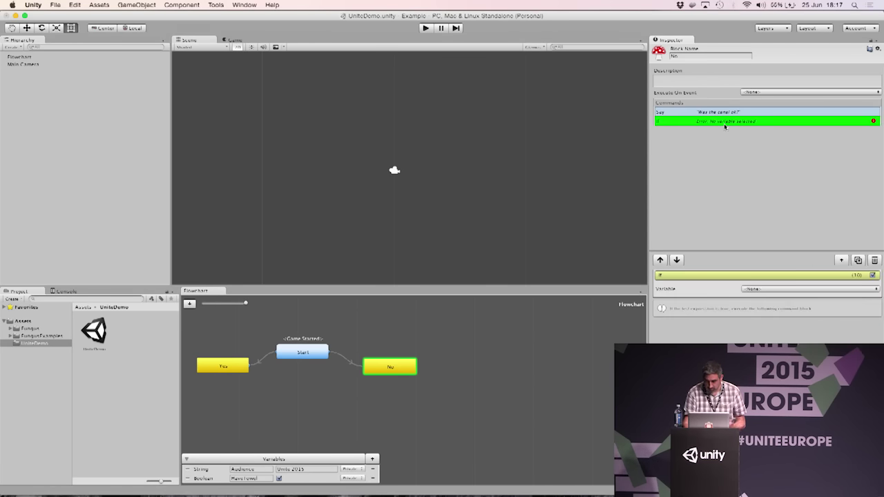
left_click(759, 289)
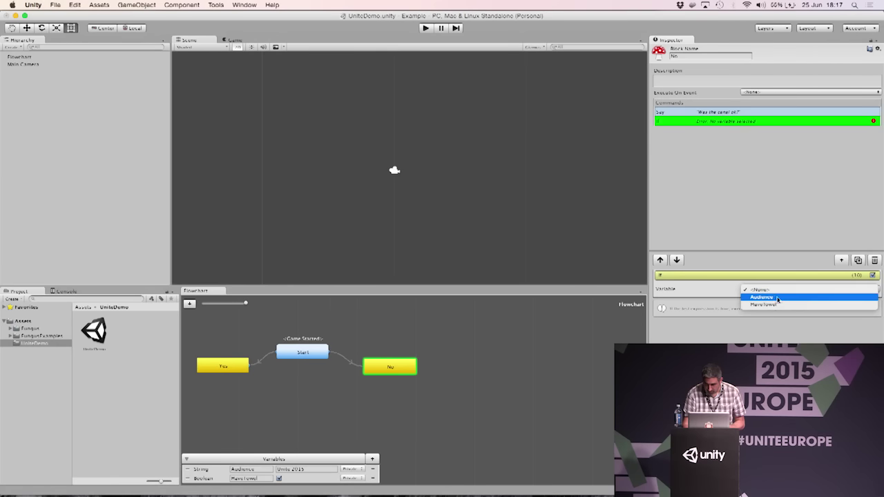
left_click(777, 304)
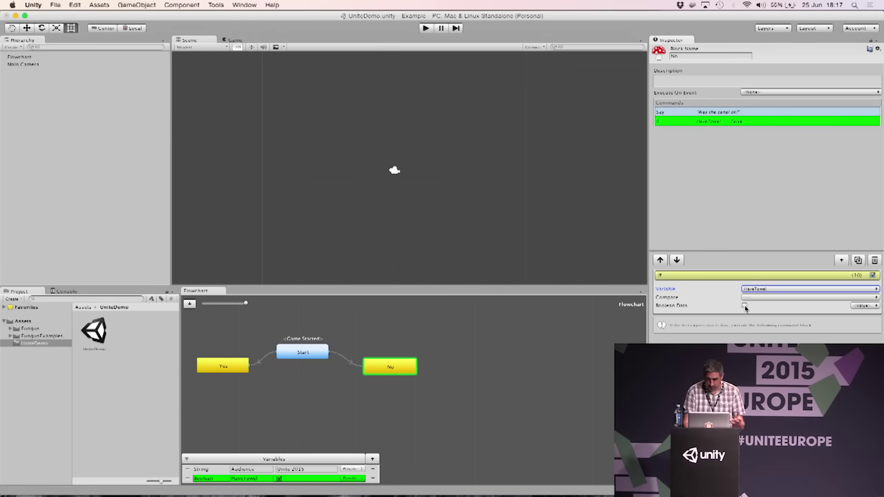
left_click(744, 306)
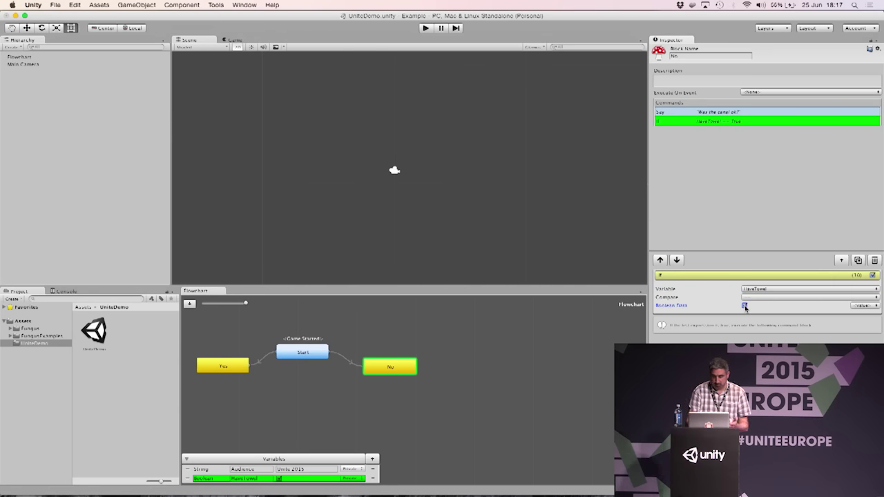
- Add a Flow > End command to close the If condition
left_click(841, 260)
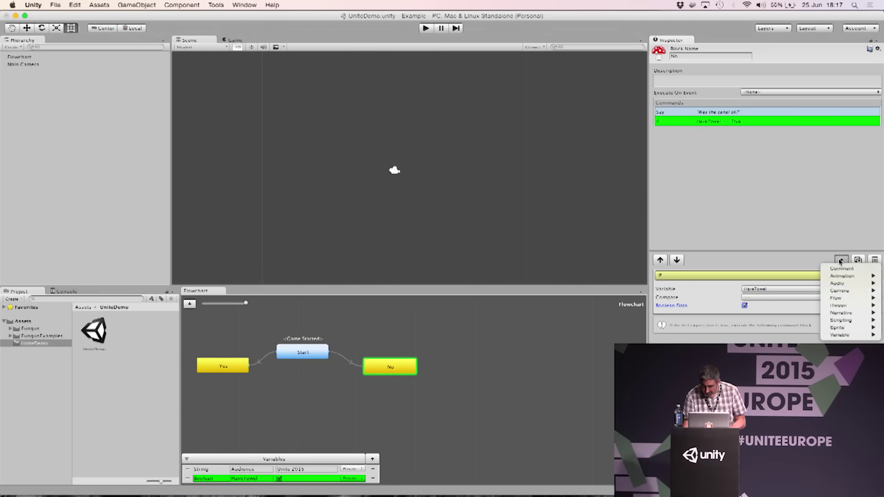
mouse_move(847, 287)
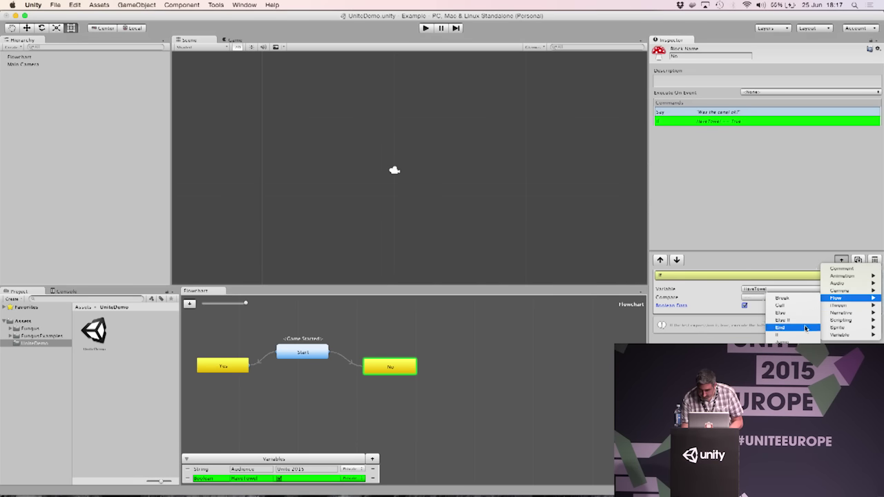
left_click(805, 327)
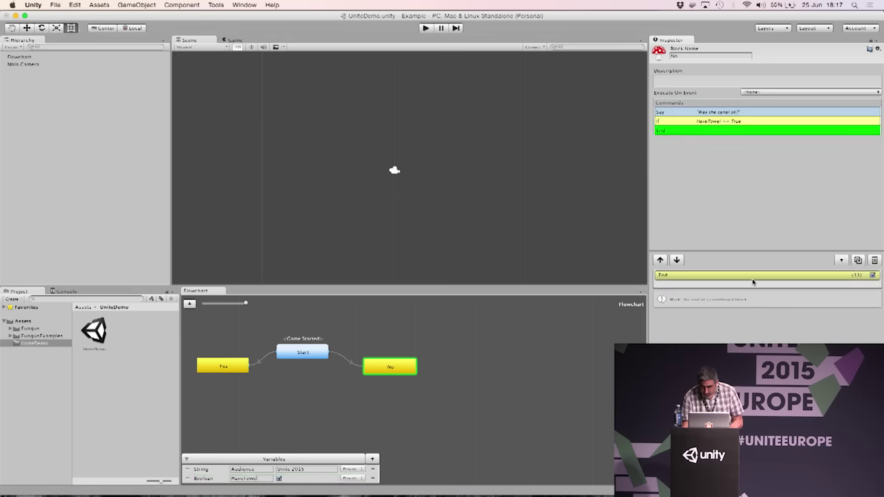
- Add a Say between If and End asking 'Would you like a towel?'
left_click(719, 123)
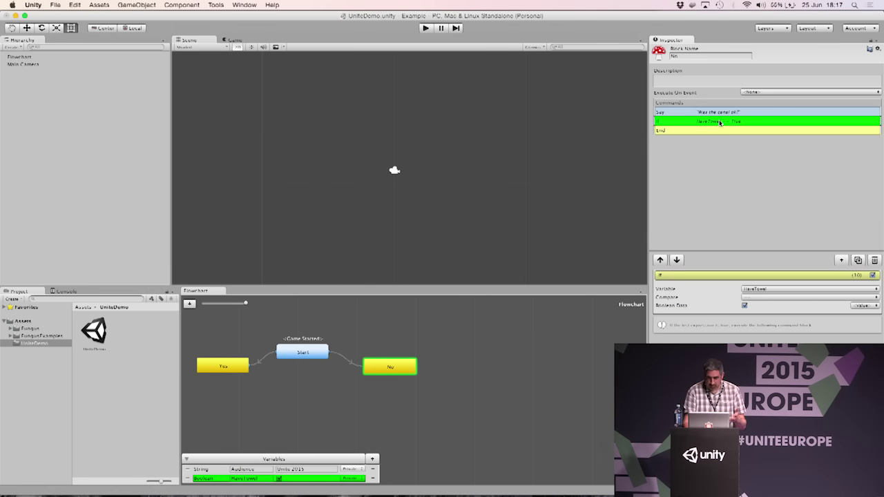
left_click(841, 260)
mouse_move(839, 316)
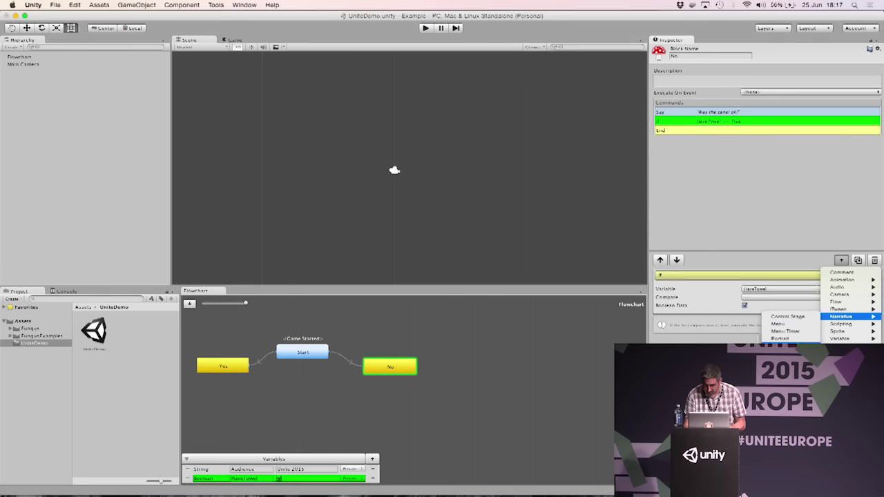
left_click(784, 346)
left_click_drag(697, 140, 698, 136)
left_click(712, 127)
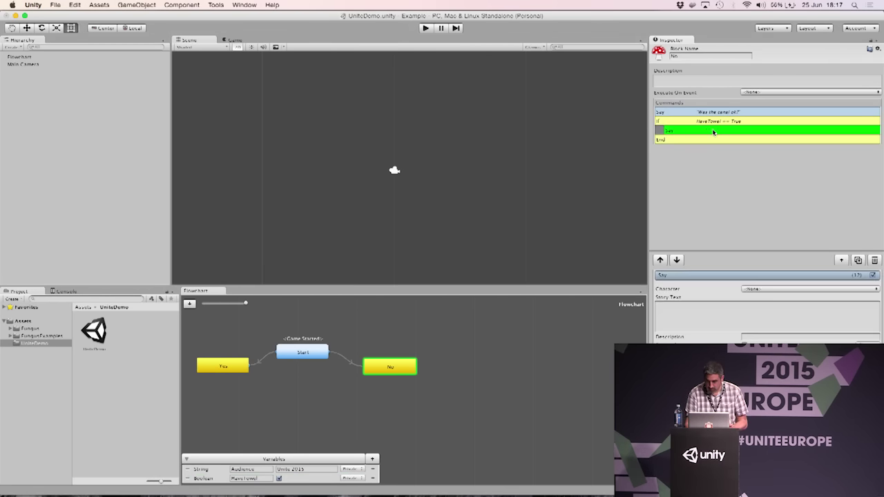
left_click(711, 314)
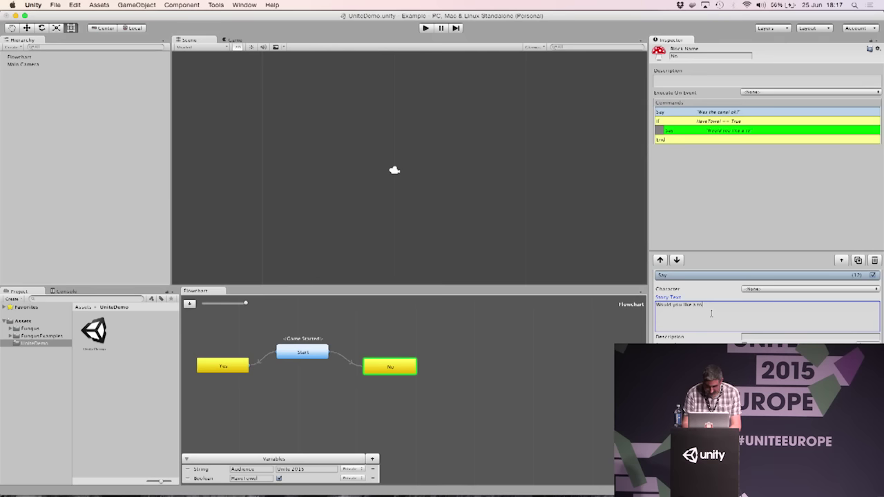
left_click_drag(515, 286, 514, 272)
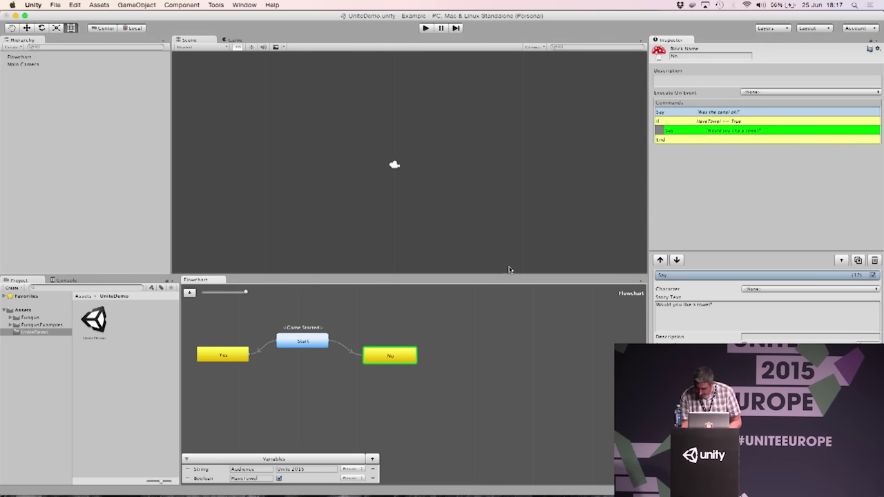
left_click(424, 28)
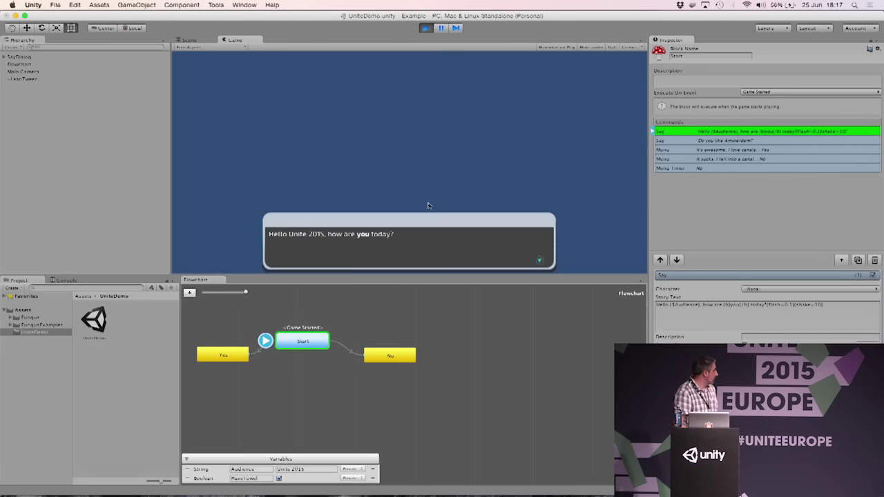
left_click(427, 248)
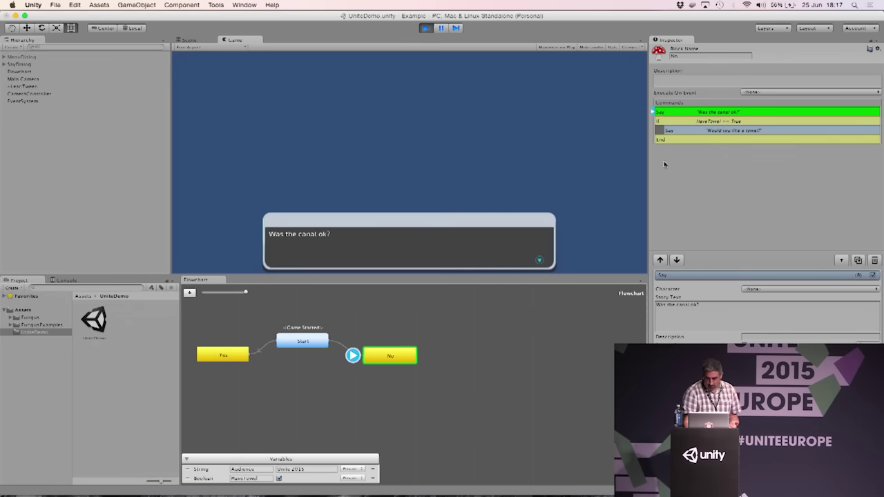
left_click(446, 254)
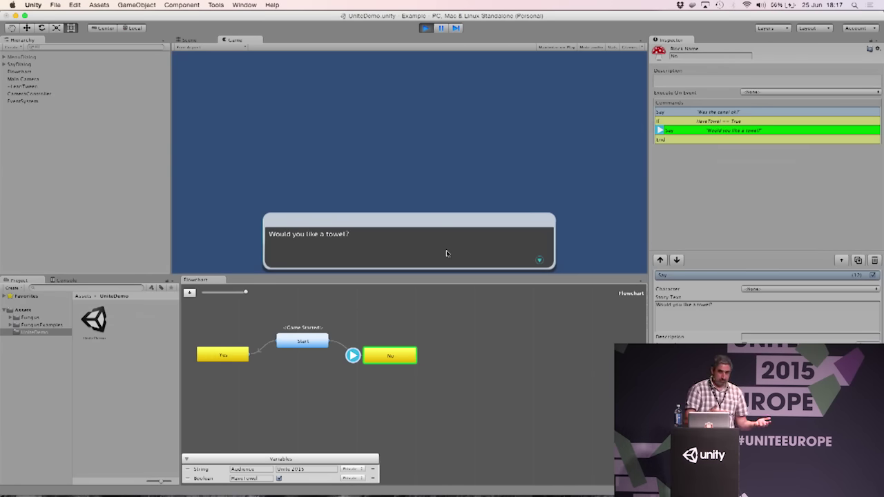
left_click(425, 30)
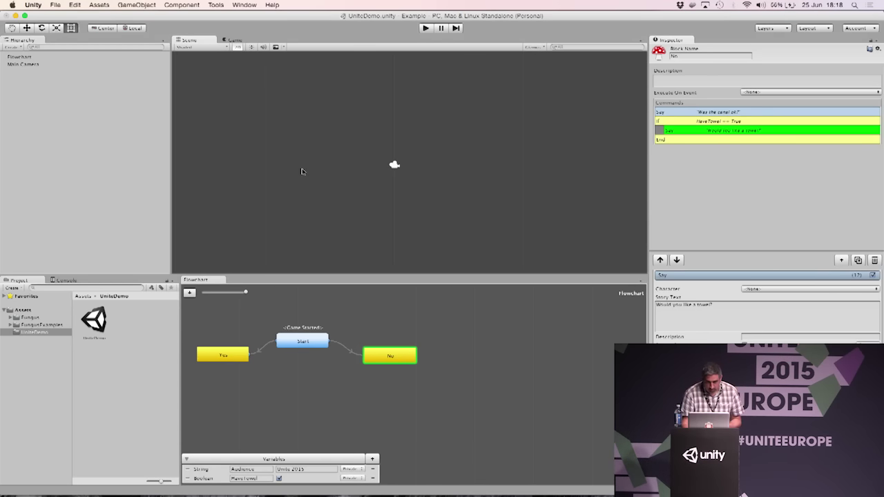
- Create a new Fungus character with object name and display name Sherlock
left_click(217, 5)
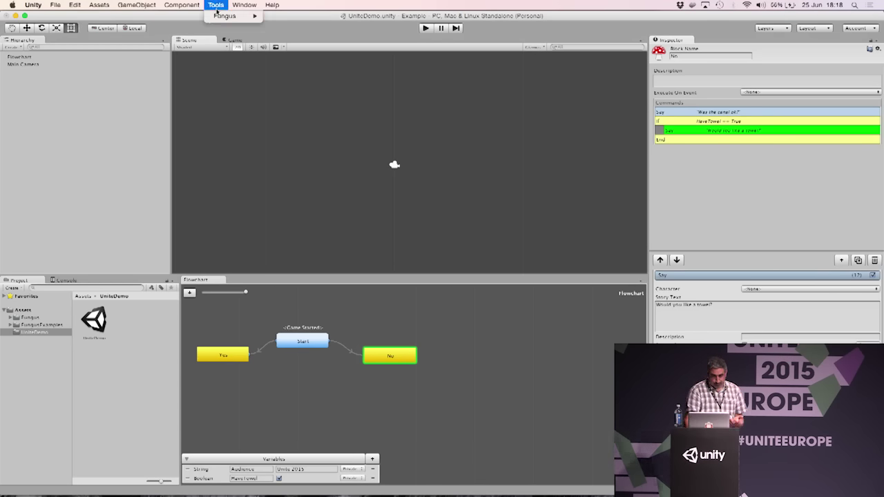
mouse_move(224, 16)
mouse_move(297, 19)
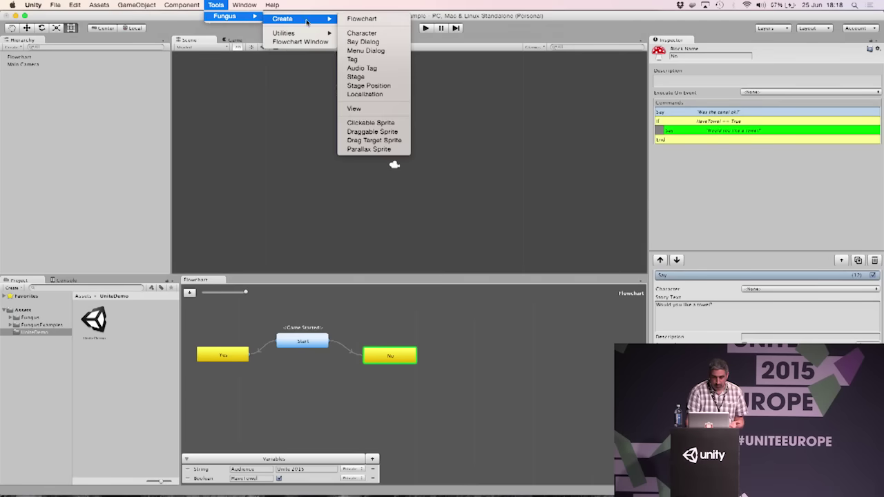
left_click(351, 34)
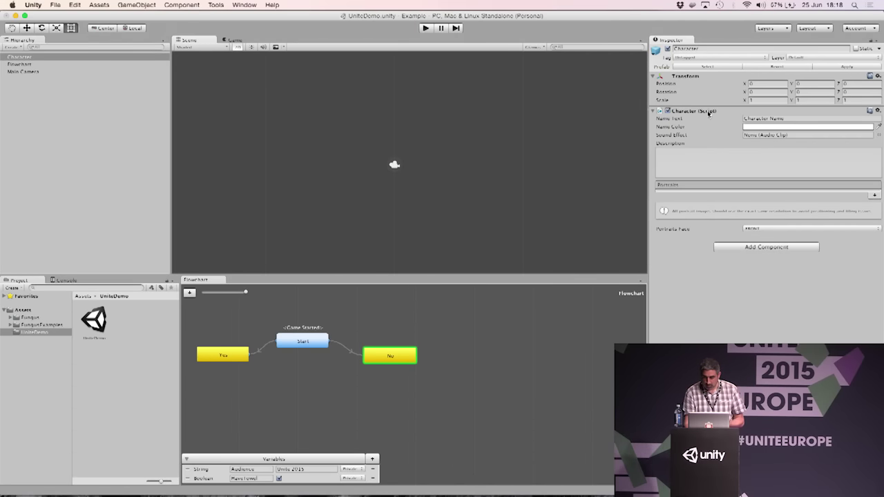
left_click(704, 48)
type("Sherlock")
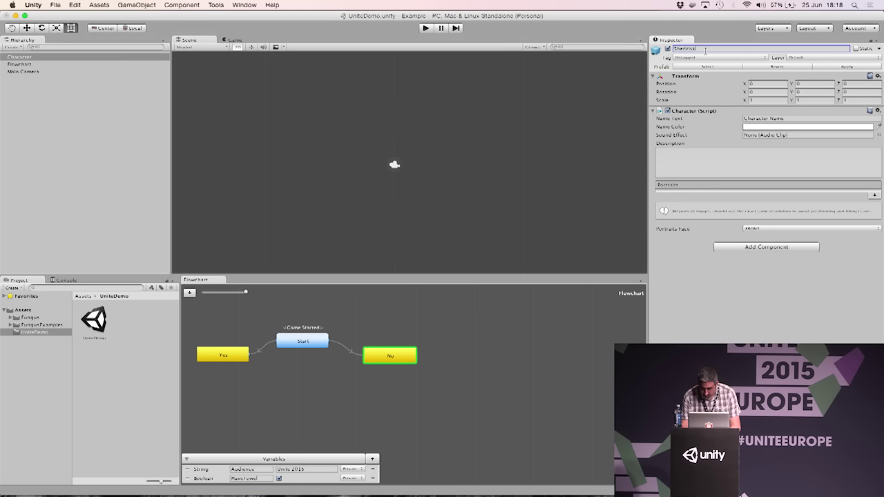
key("BackSpace")
key("BackSpace")
key("BackSpace")
key("BackSpace")
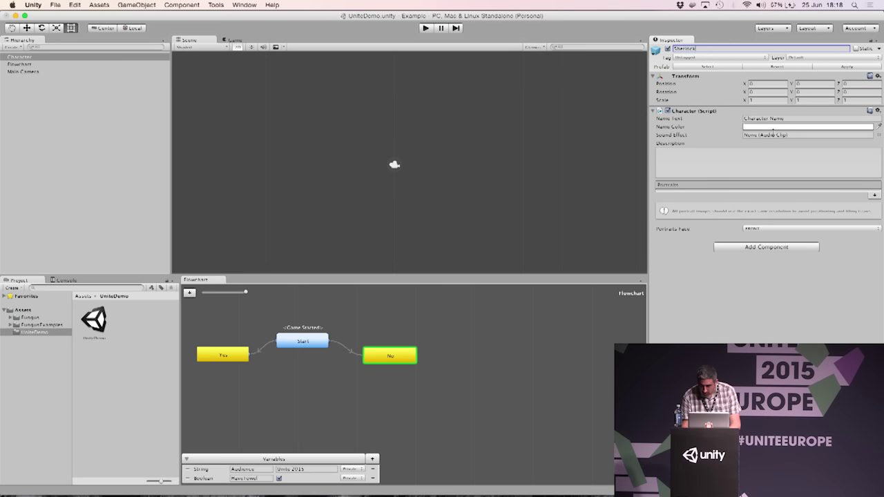
key("Tab")
type("Sherl")
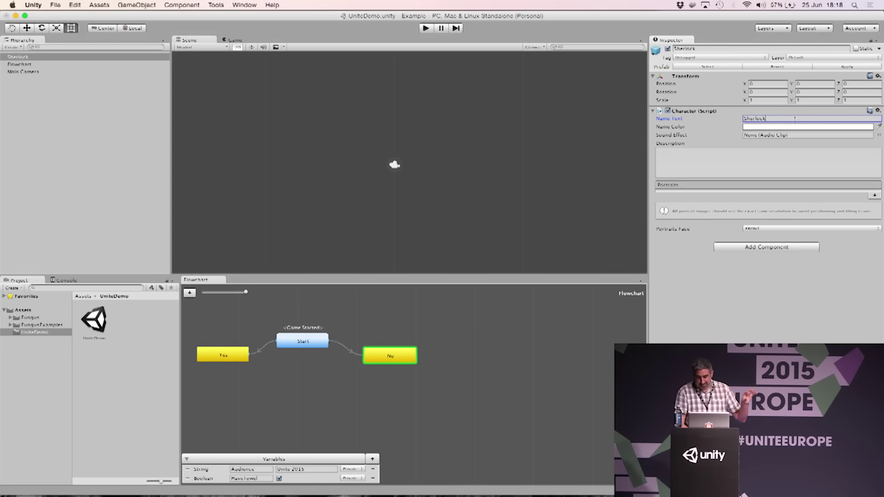
left_click(759, 152)
- Add portrait slots to Sherlock and assign the eyeroll sprite to the new slot
left_click(873, 195)
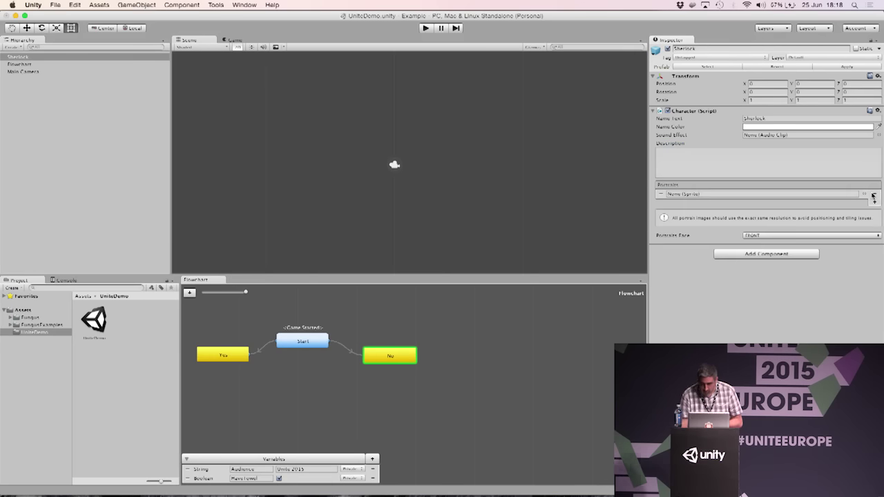
left_click(874, 202)
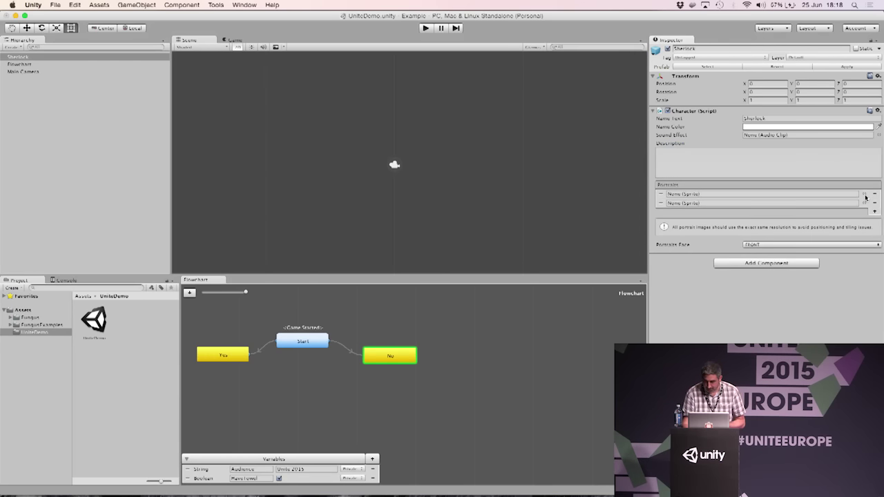
left_click(864, 196)
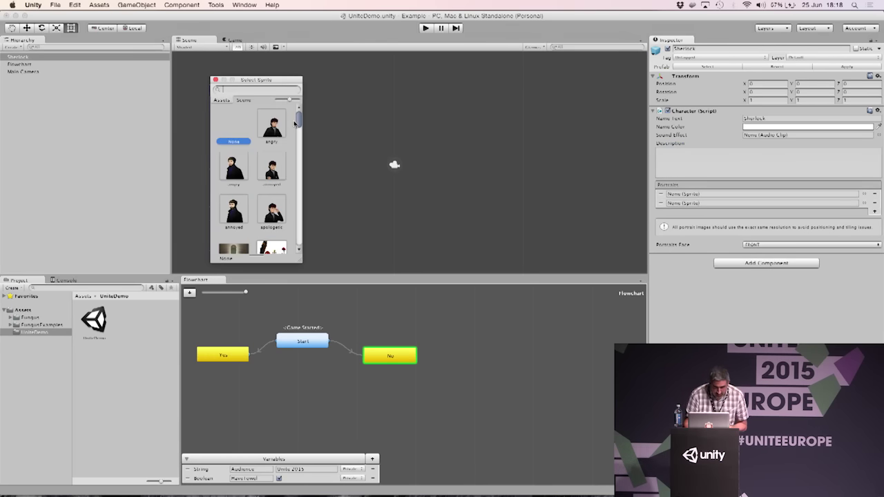
key("Down")
key("Down")
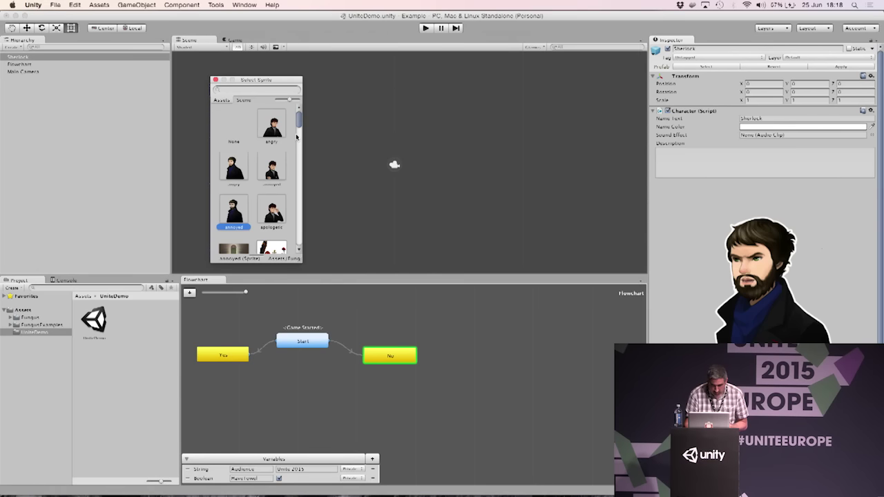
scroll(743, 243, "down", 1)
key("Up")
key("Up")
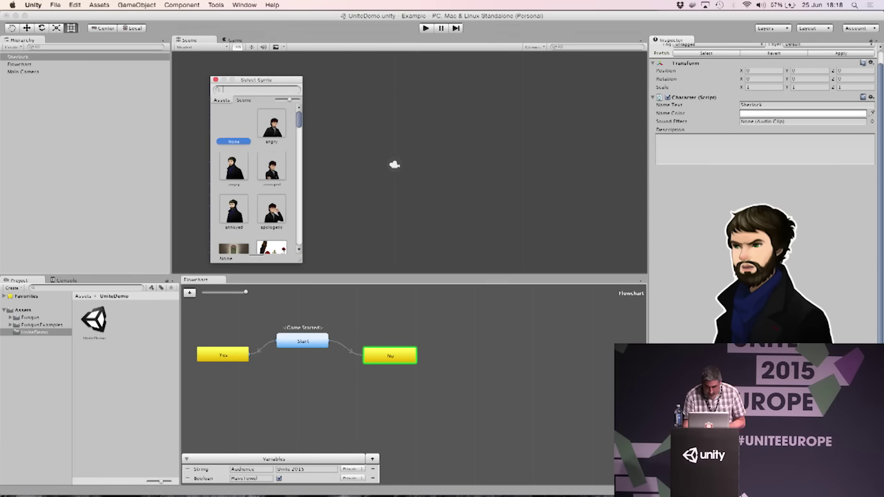
scroll(260, 206, "down", 5)
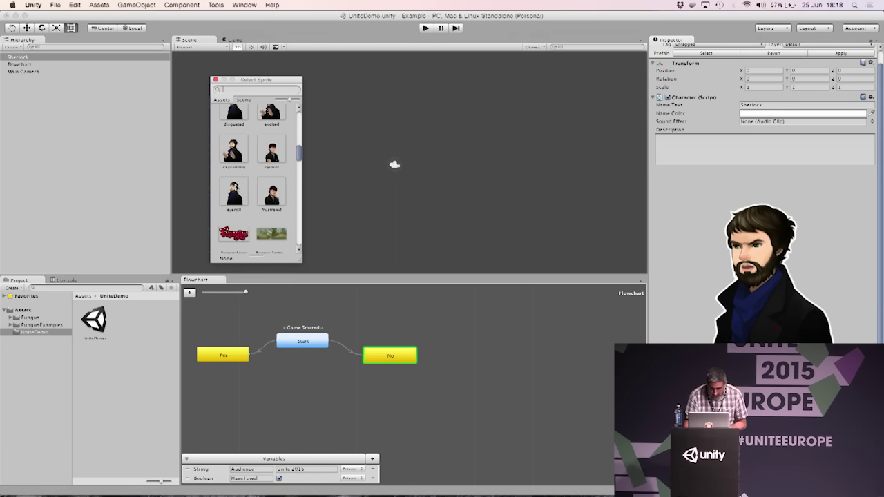
left_click(234, 192)
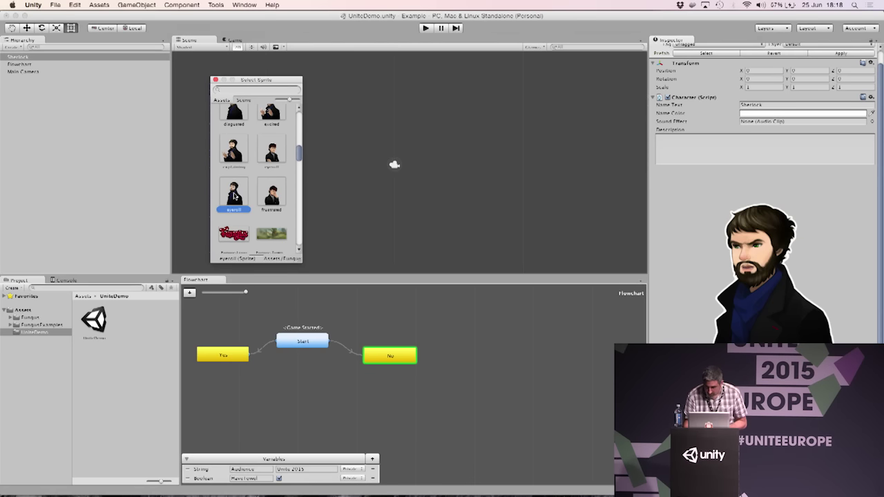
left_click(216, 81)
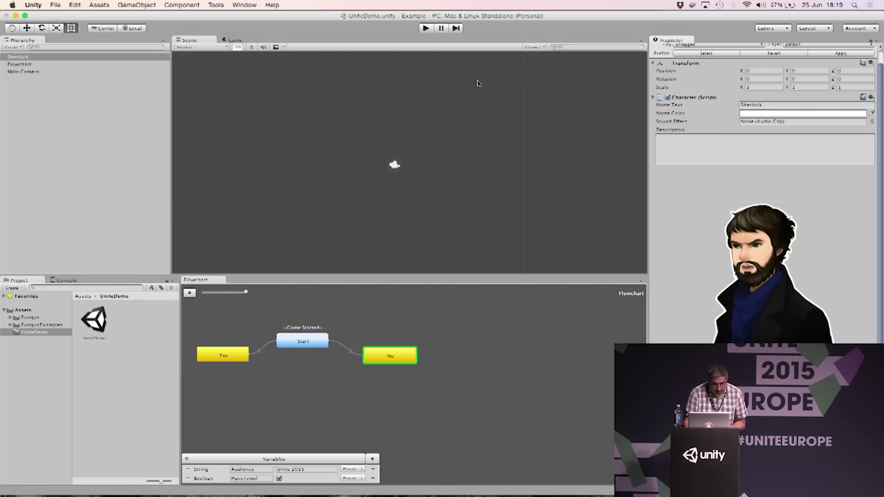
- Create a Fungus Stage object, then select the Start block in the Flowchart
left_click(215, 5)
mouse_move(224, 16)
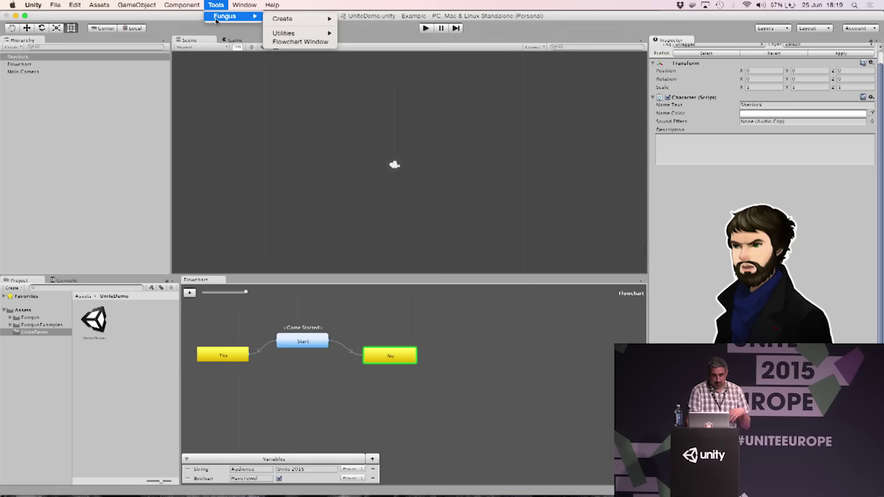
mouse_move(284, 19)
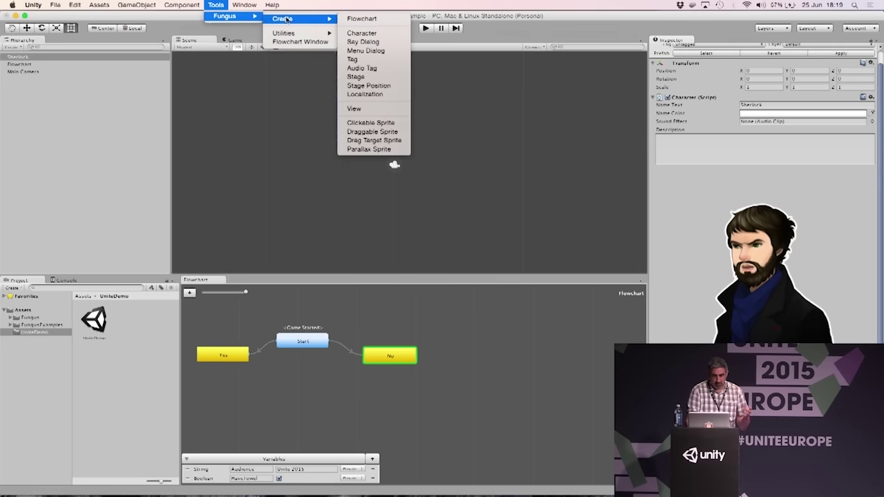
left_click(355, 77)
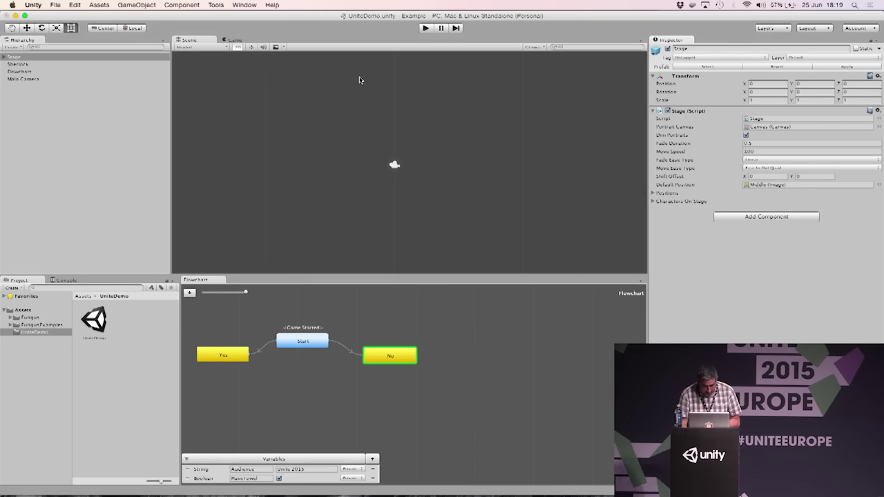
left_click(305, 345)
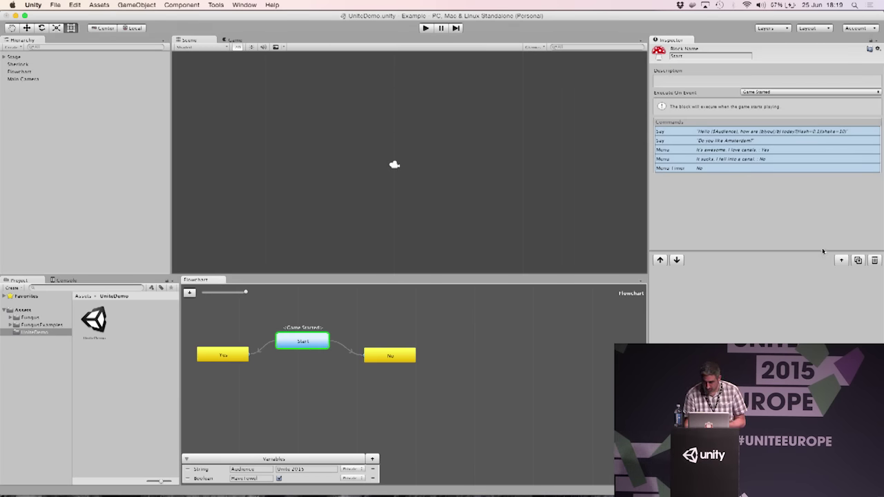
- Add a Portrait command at the top of Start: Show, Sherlock, annoyed
left_click(840, 260)
mouse_move(856, 317)
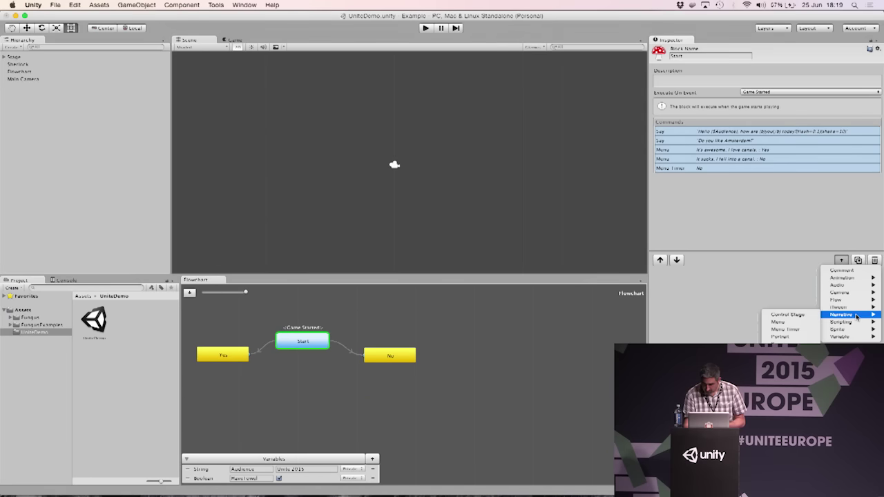
left_click(781, 336)
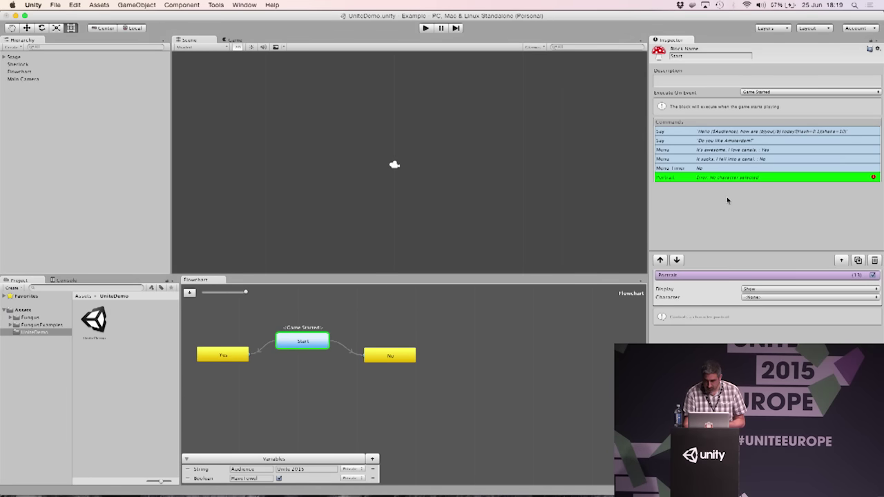
left_click_drag(723, 180, 721, 136)
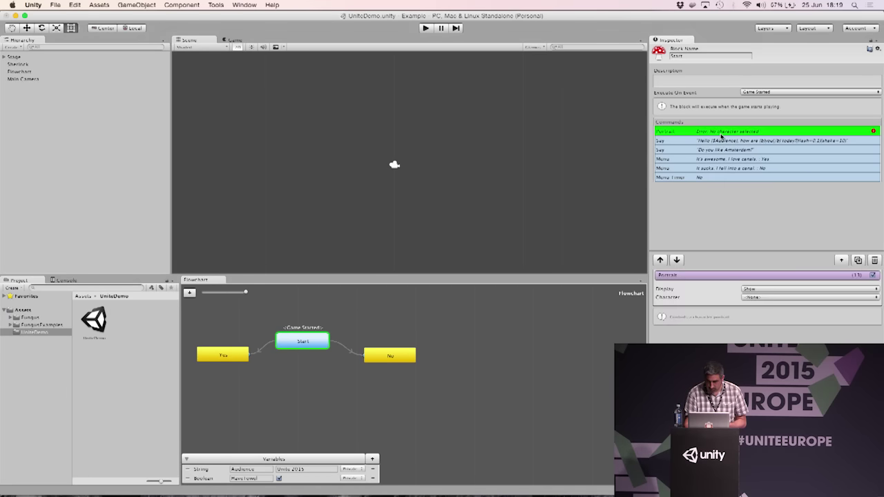
left_click(764, 290)
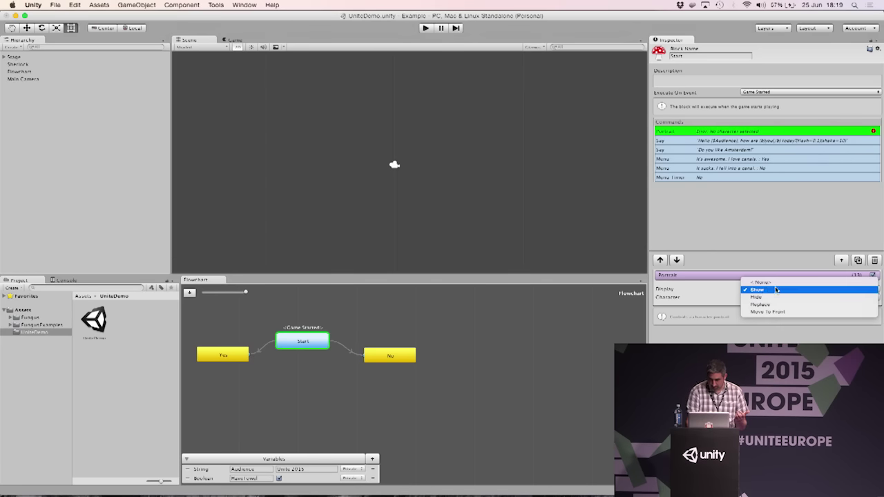
left_click(776, 290)
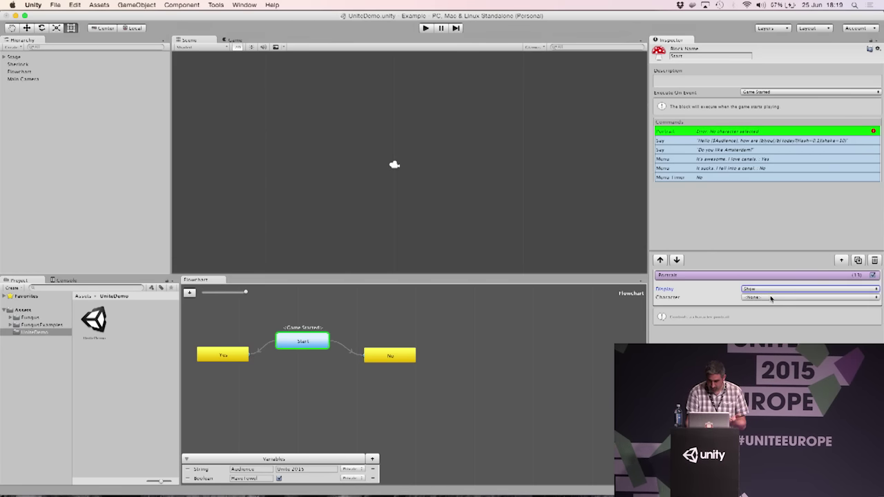
left_click(770, 298)
left_click(772, 306)
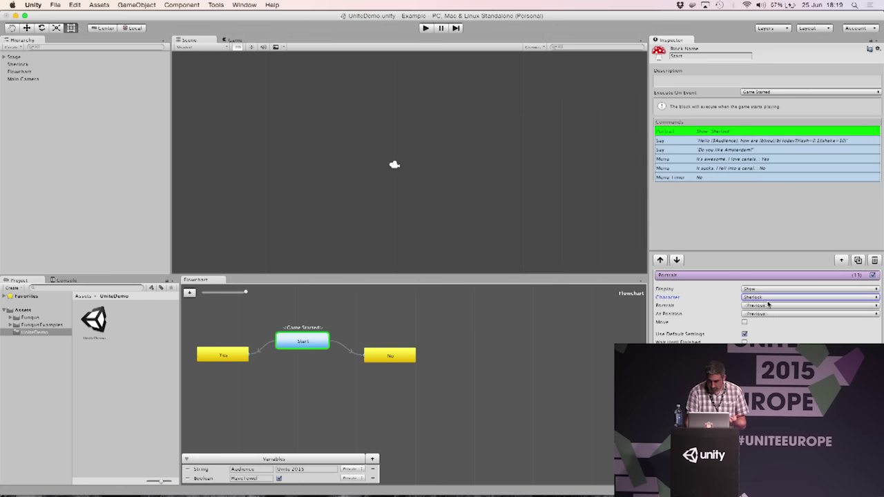
left_click(767, 304)
left_click(769, 315)
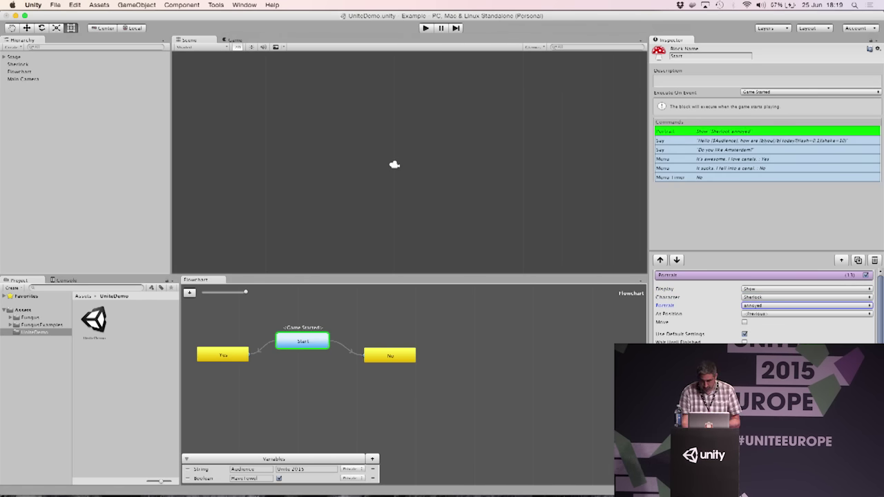
- Duplicate the Portrait after the greeting Say and change its portrait to eyeroll
left_click(711, 141)
left_click(711, 134)
left_click(856, 261)
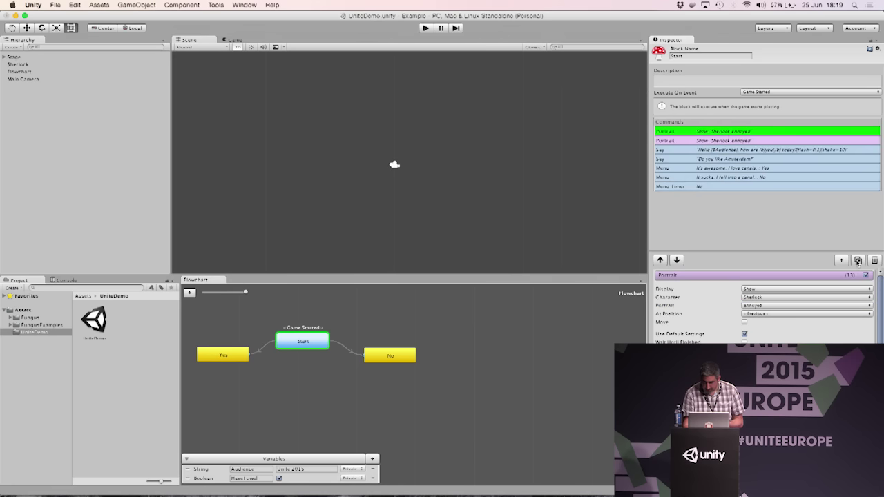
left_click_drag(728, 140, 730, 153)
left_click(730, 151)
left_click(758, 308)
left_click(761, 315)
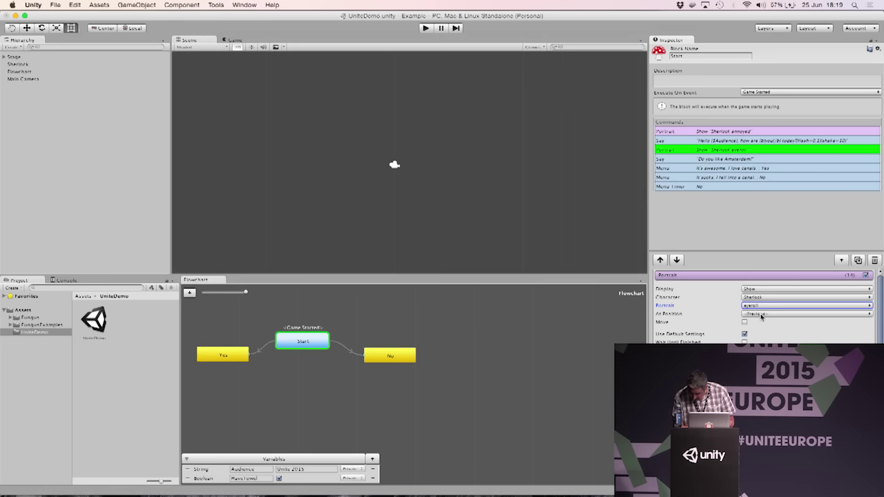
left_click(425, 28)
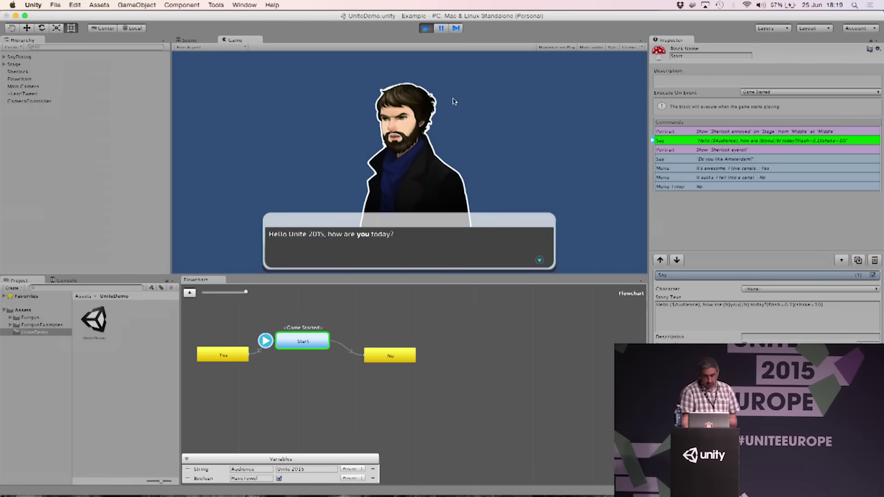
left_click(418, 245)
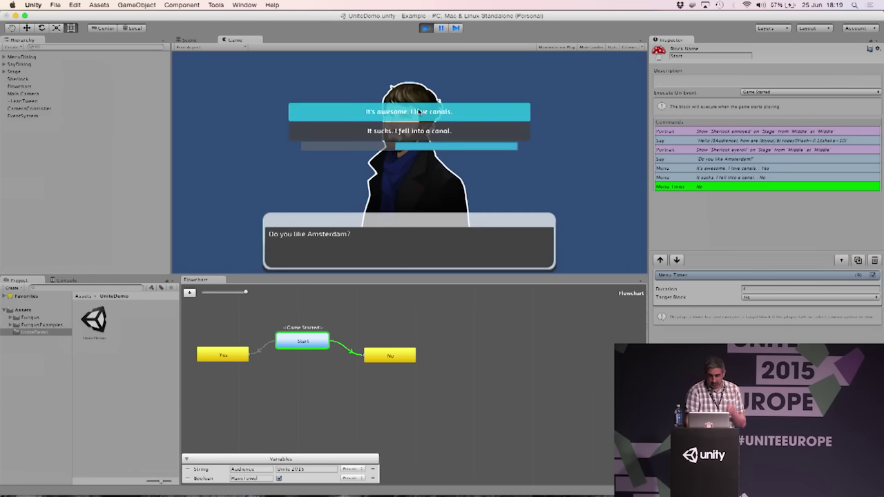
left_click(419, 133)
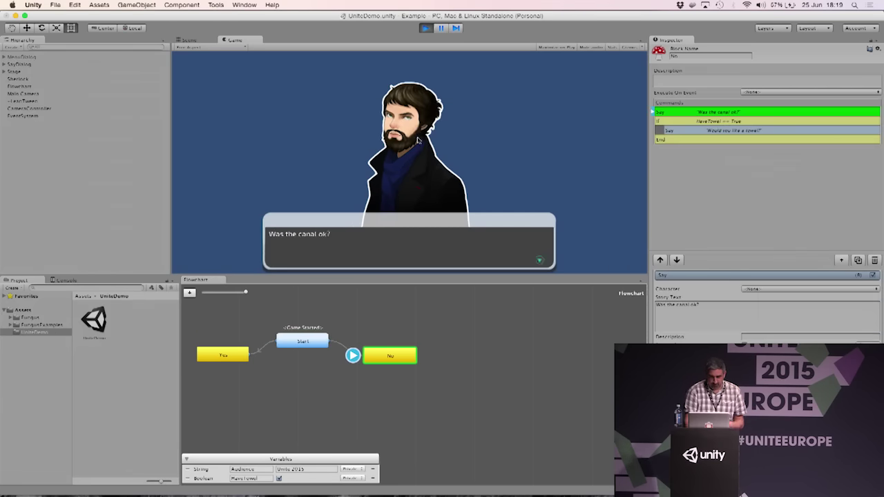
left_click(424, 29)
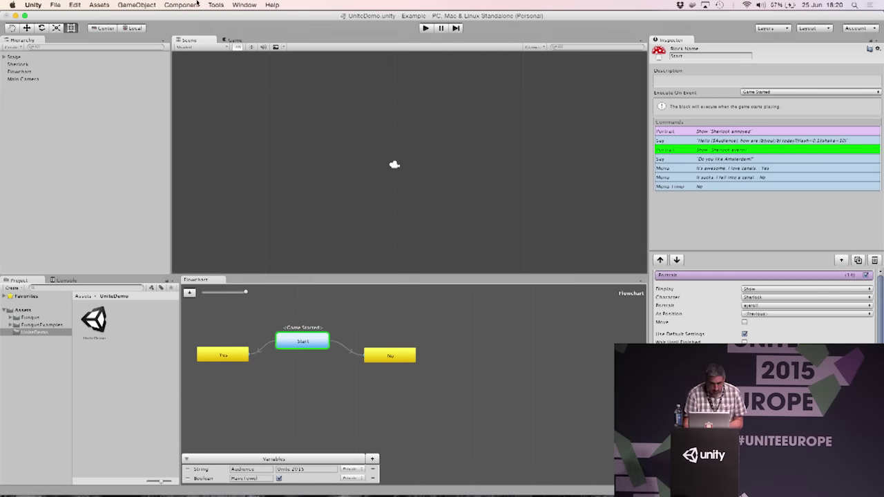
- Add a new 2D sprite using the DeepForest image, then briefly test-play the scene
left_click(138, 5)
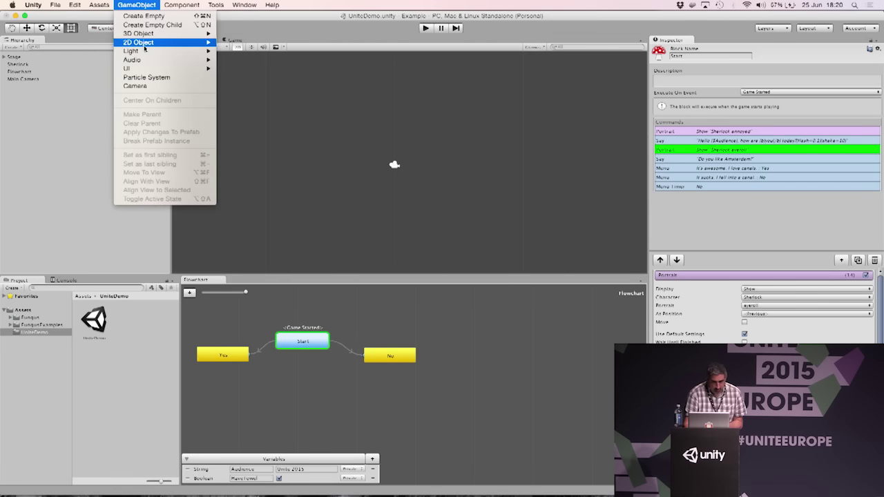
mouse_move(191, 47)
left_click(235, 42)
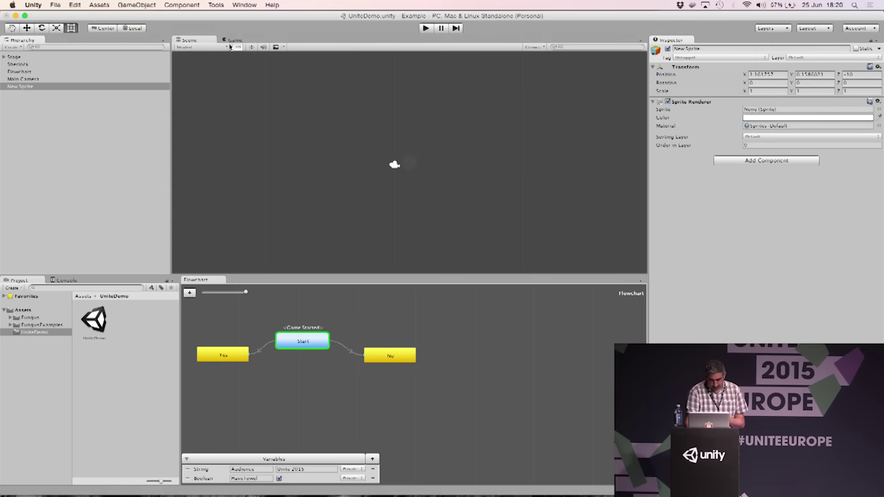
left_click(879, 109)
scroll(231, 233, "down", 10)
scroll(256, 198, "down", 4)
left_click(234, 206)
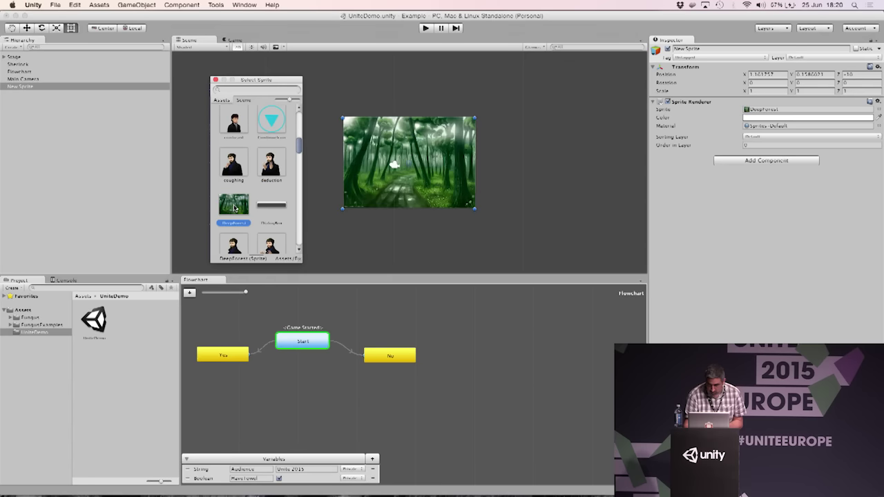
left_click(856, 74)
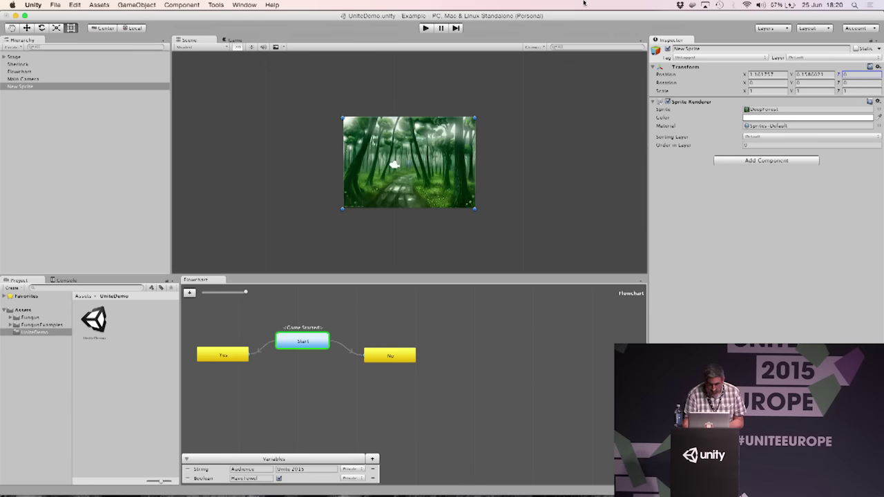
left_click(425, 28)
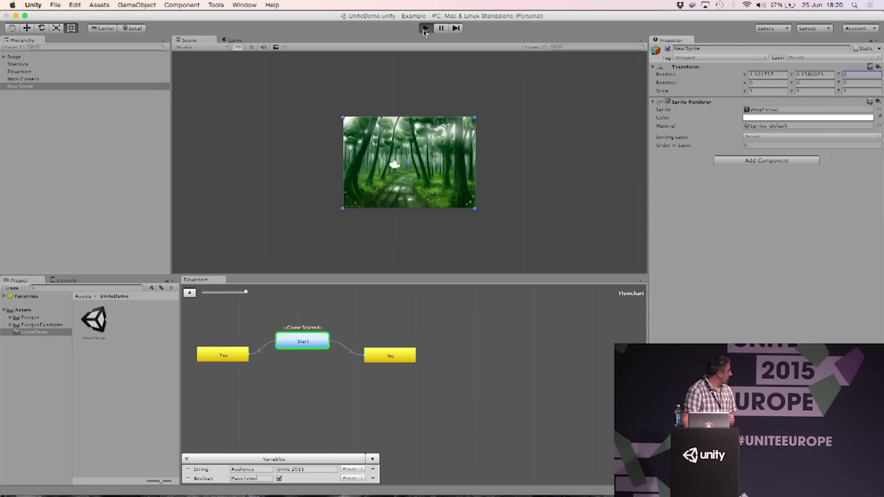
left_click(425, 28)
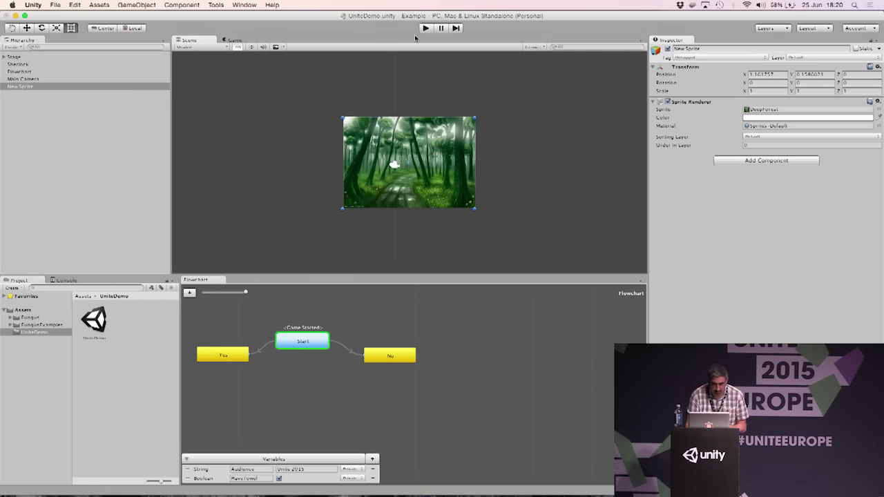
- Create a Fungus View and move it right and down over the forest
left_click(216, 5)
mouse_move(231, 15)
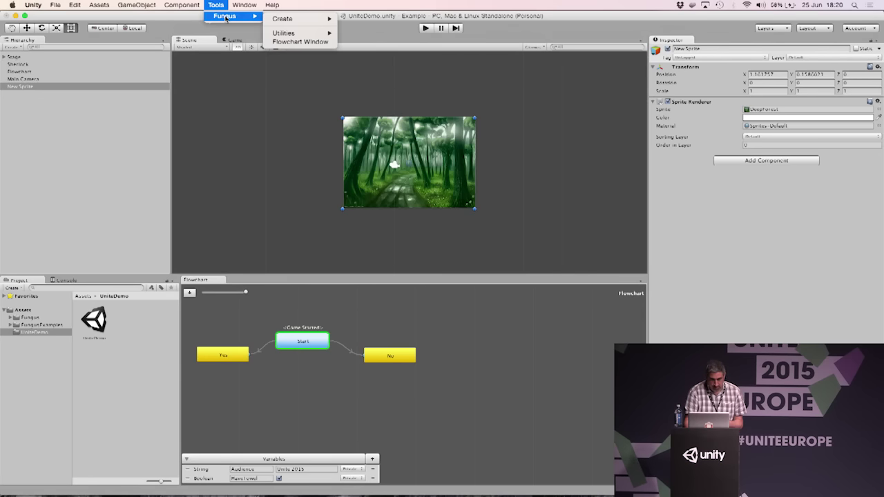
mouse_move(309, 19)
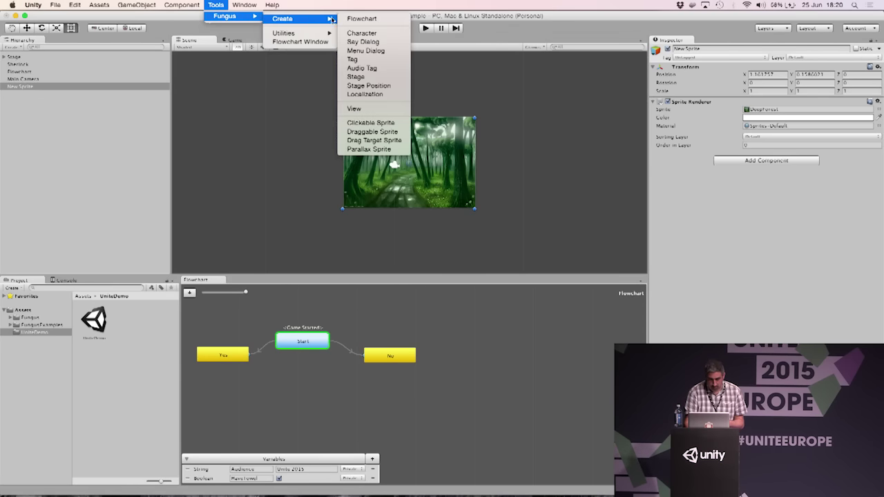
left_click(348, 109)
scroll(377, 161, "up", 5)
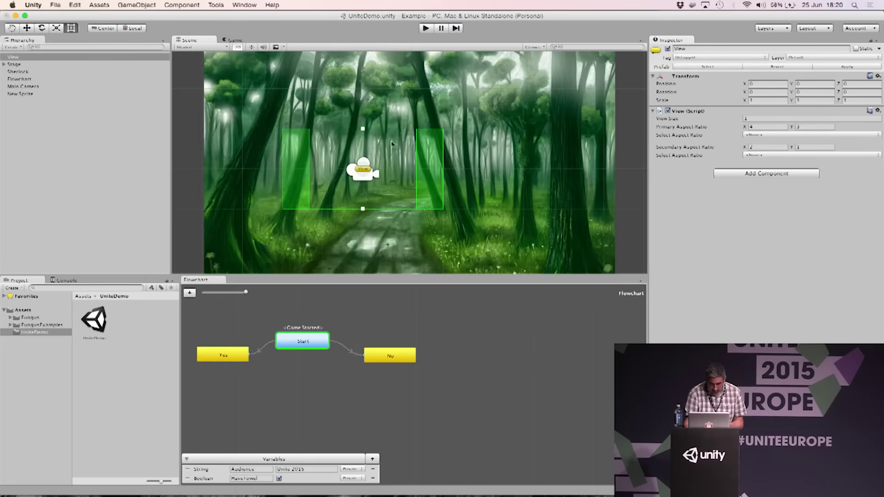
left_click(29, 29)
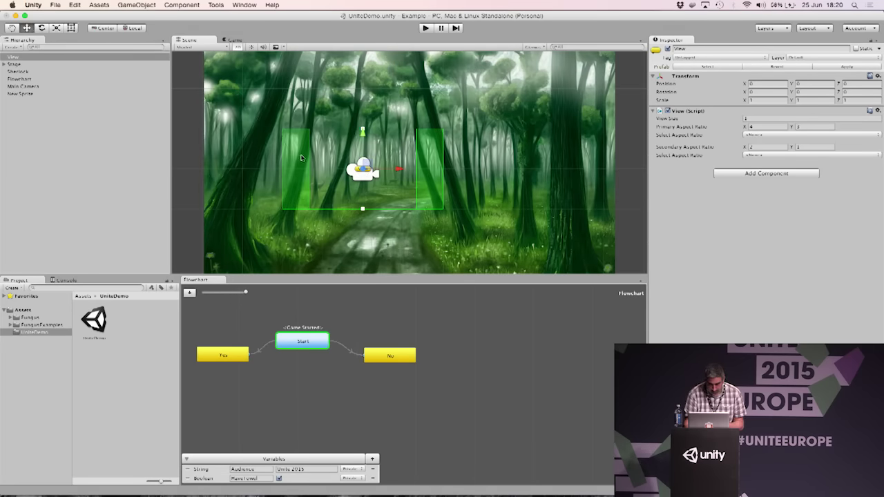
left_click_drag(368, 169, 404, 181)
left_click(697, 48)
left_click(127, 71)
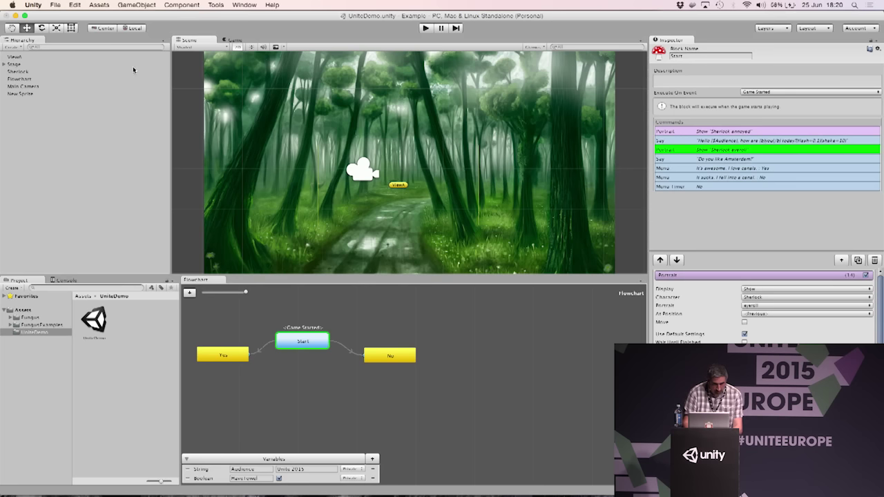
- Duplicate the first view, rename the copy, and enlarge its size to about 2.37
left_click(40, 56)
key("super+d")
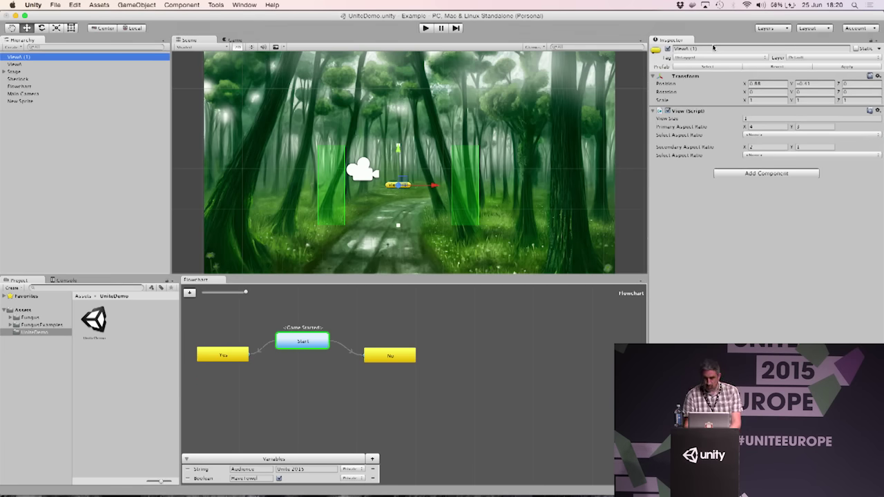
left_click(710, 50)
key("BackSpace")
key("BackSpace")
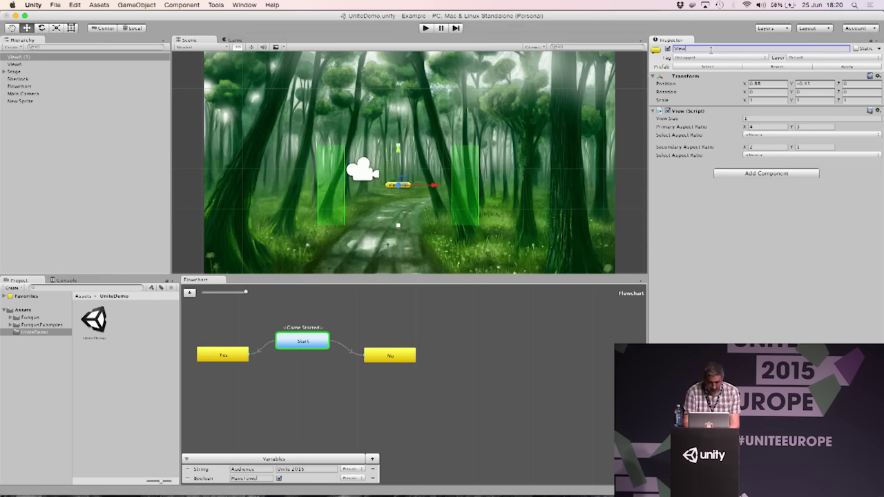
type("5")
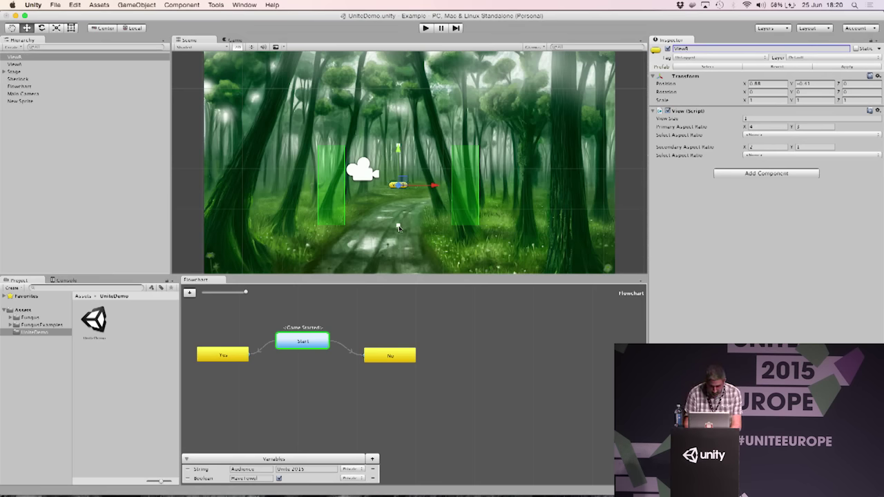
left_click_drag(399, 227, 398, 261)
scroll(399, 247, "down", 5)
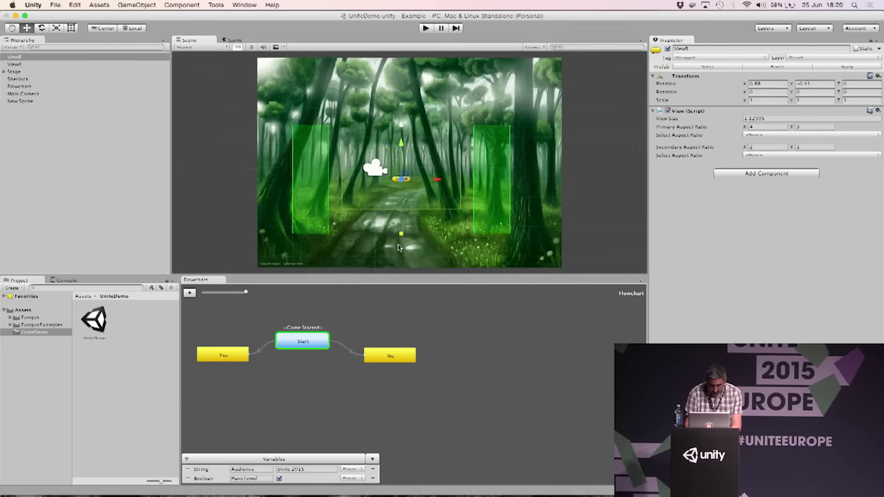
left_click_drag(404, 221, 402, 236)
- Add Fade To View at the top of Start targeting the first view, fade out off
left_click_drag(408, 173, 415, 177)
left_click(327, 340)
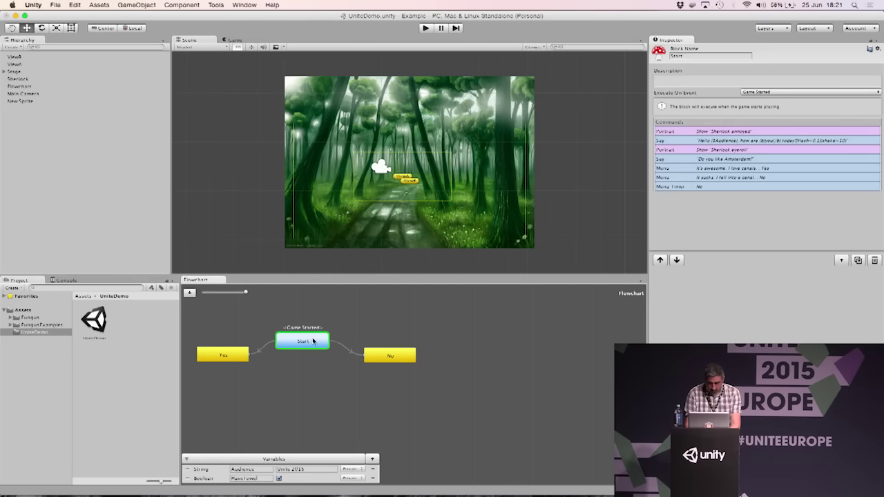
left_click(838, 260)
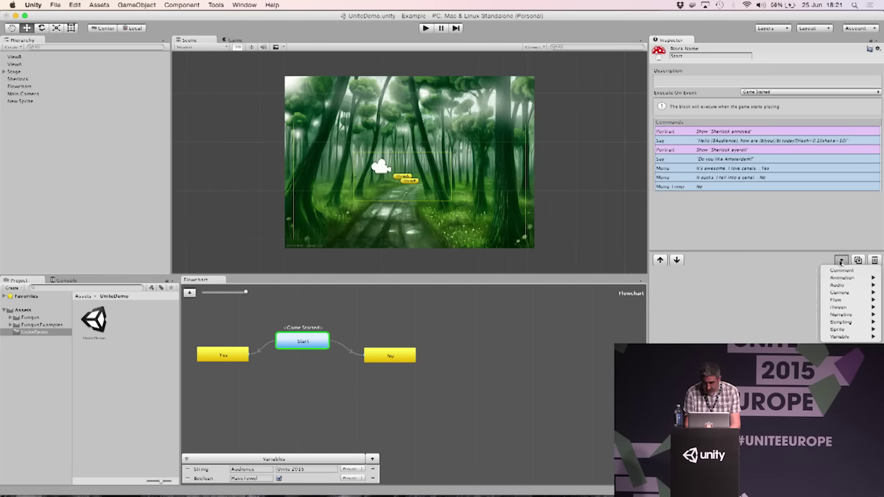
mouse_move(839, 293)
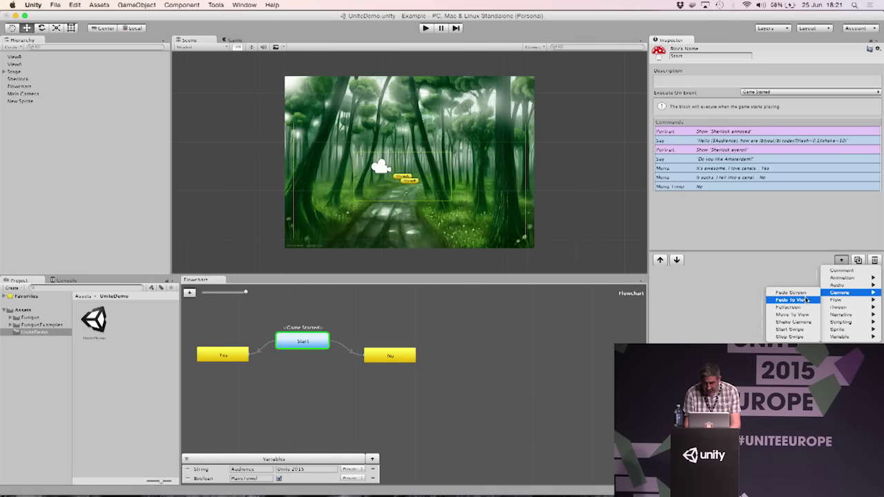
left_click(803, 300)
left_click_drag(733, 196, 726, 132)
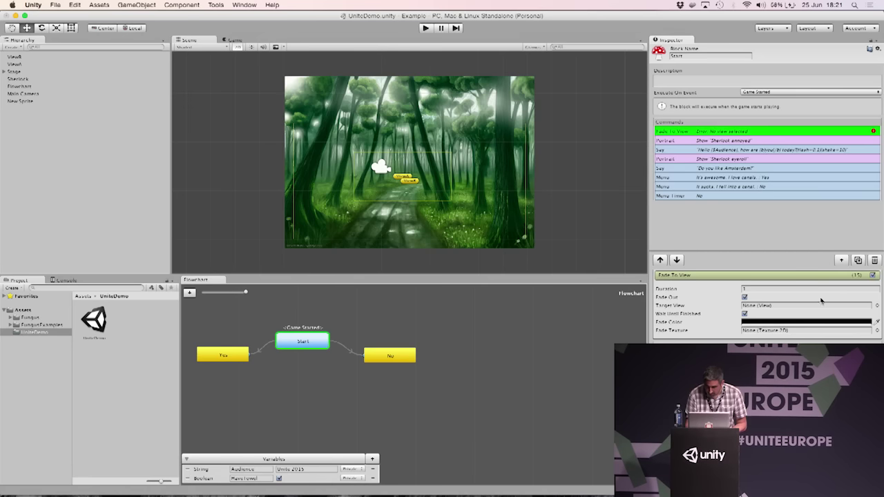
left_click(876, 305)
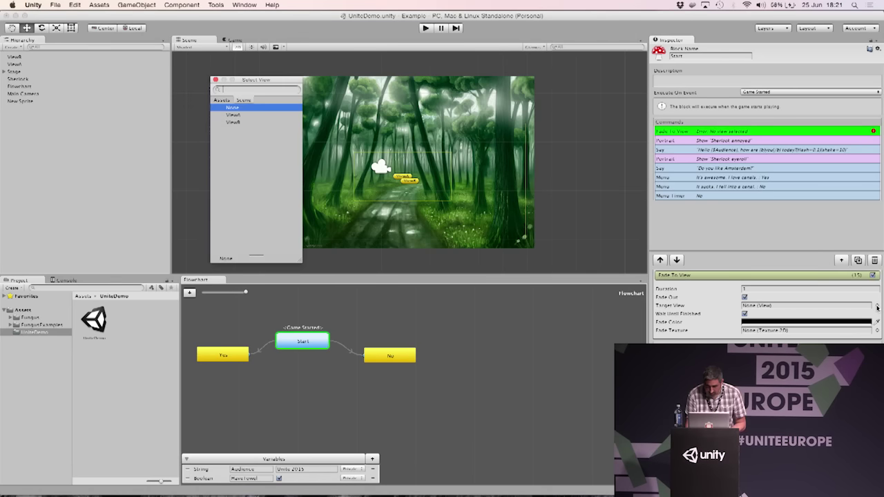
left_click(235, 115)
left_click(215, 79)
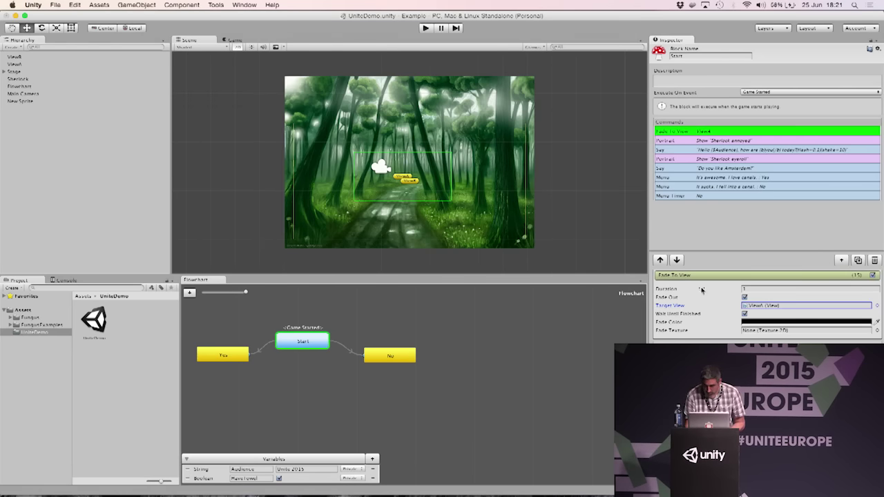
left_click(744, 297)
- Add Move To View targeting the second view, Duration 10, Wait Until Finished off
left_click(840, 260)
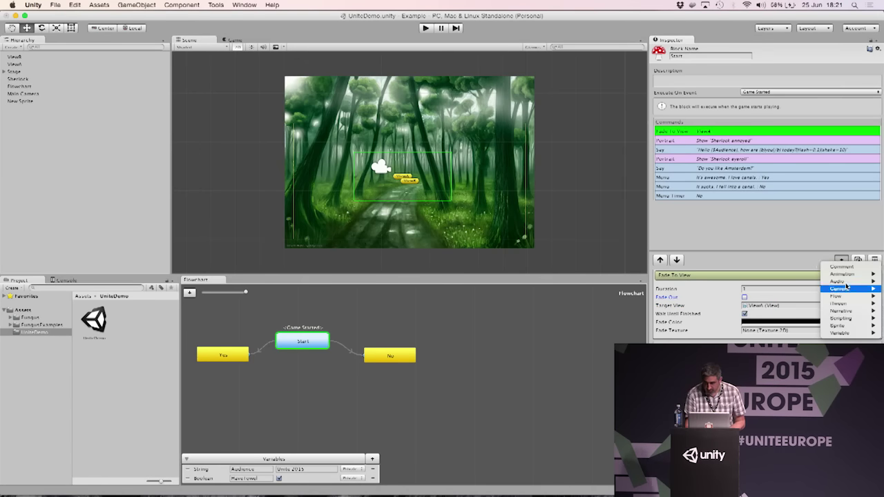
mouse_move(844, 288)
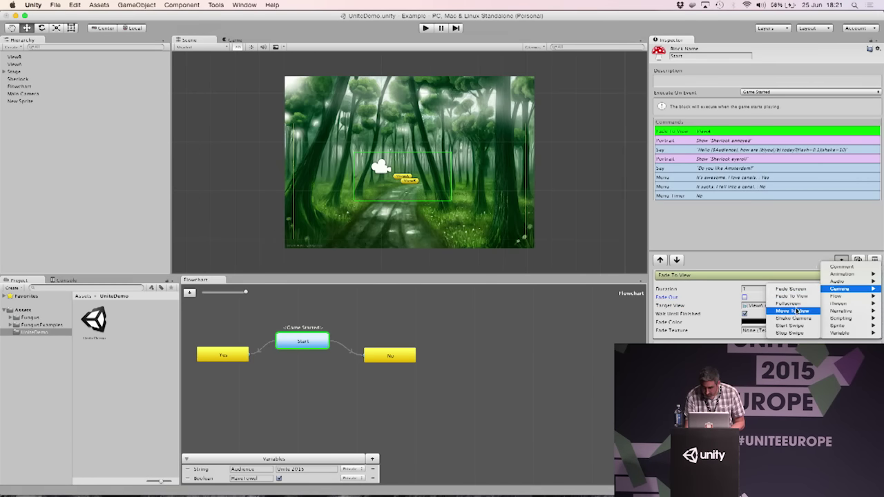
left_click(792, 310)
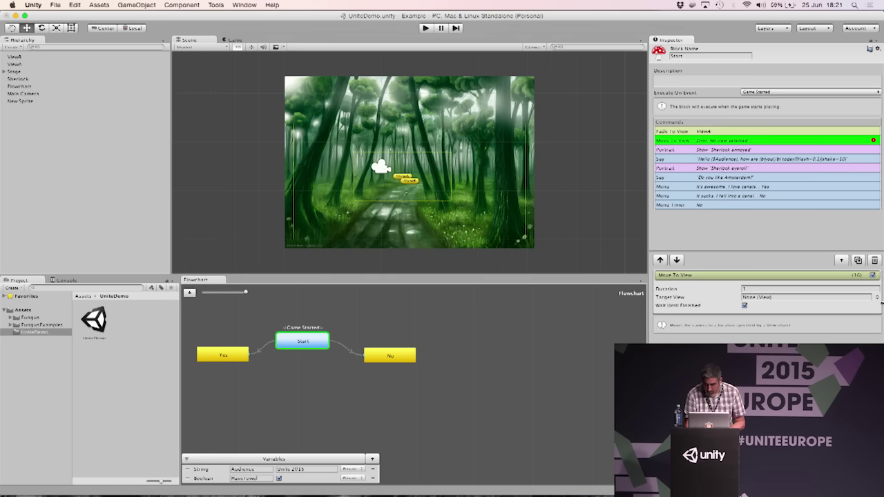
left_click(877, 297)
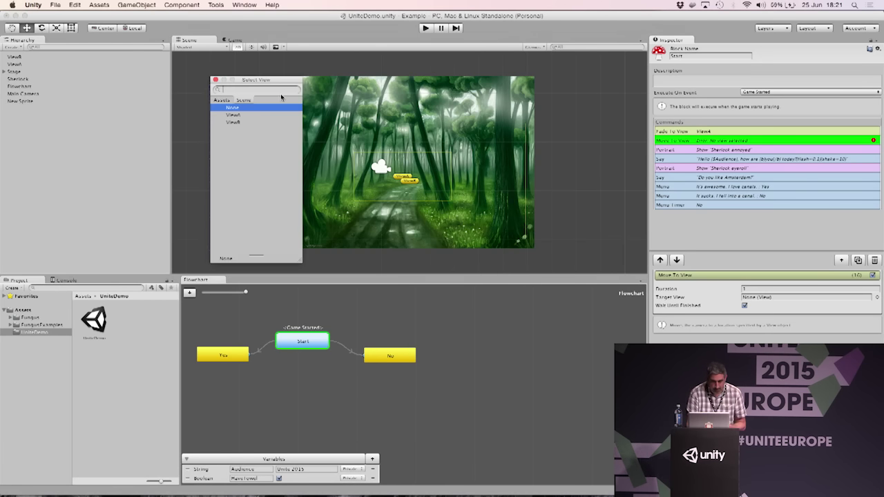
left_click(249, 123)
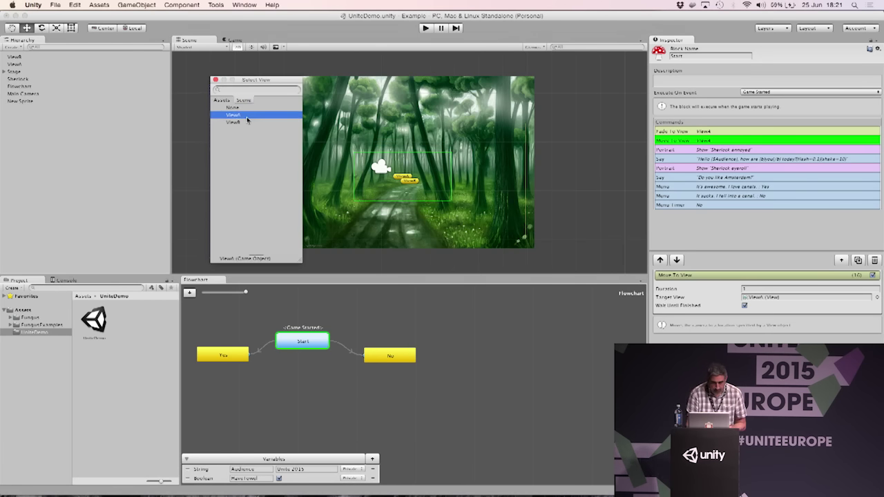
left_click(215, 80)
left_click(807, 288)
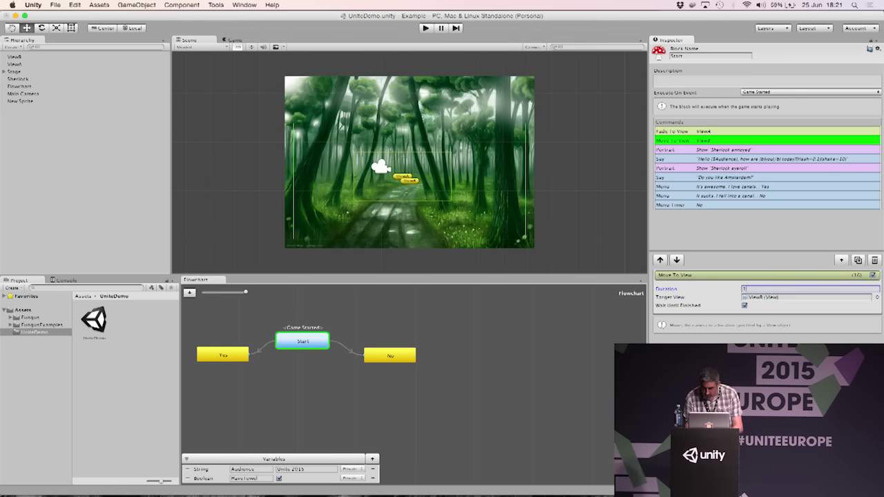
left_click(744, 305)
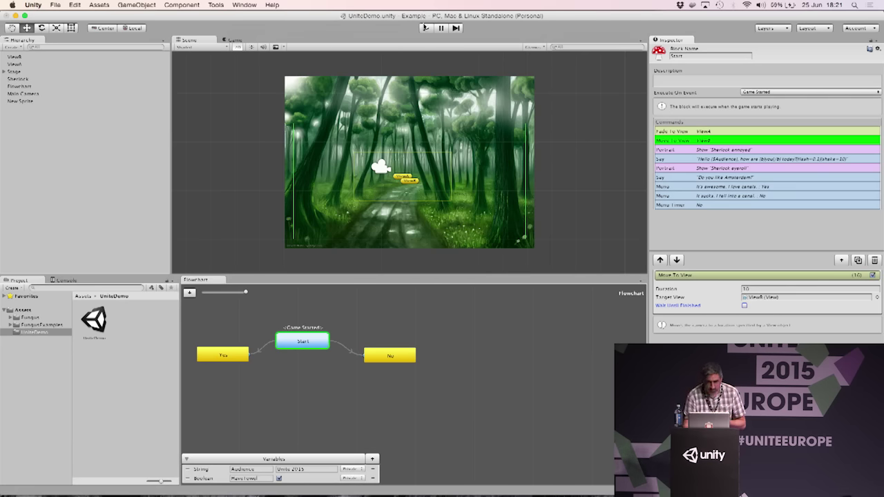
left_click(425, 27)
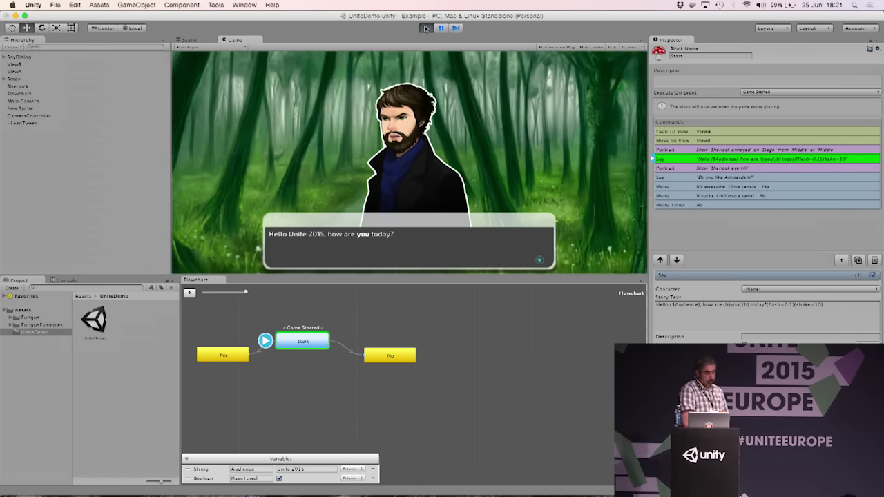
left_click(426, 28)
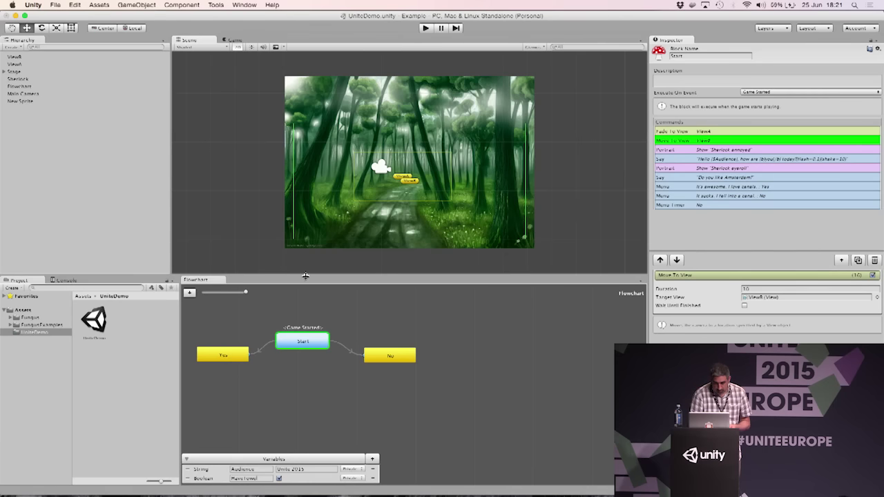
- Set the Start block's Execute On Event to Key Pressed with Space, then play
left_click_drag(304, 342, 304, 333)
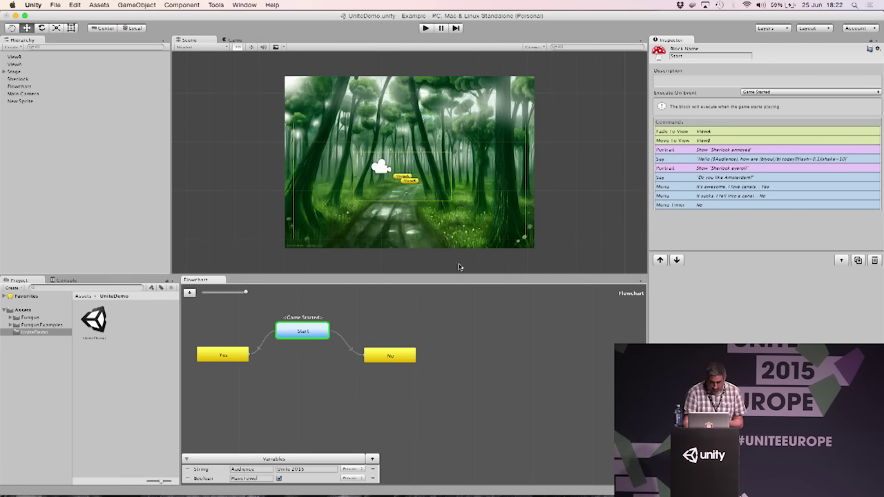
left_click(772, 93)
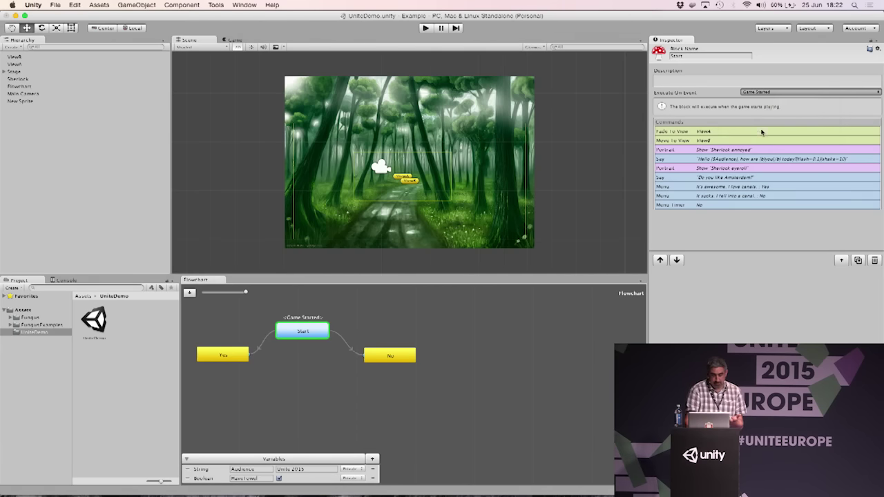
left_click(762, 131)
left_click(776, 109)
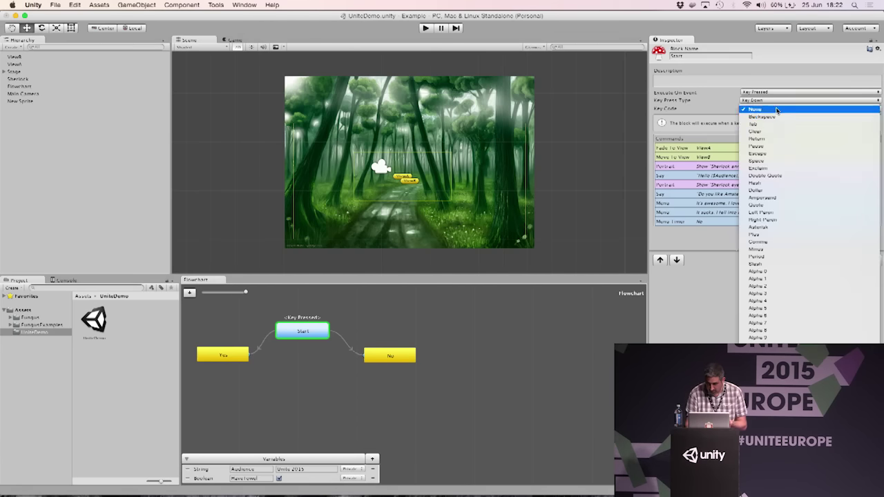
left_click(776, 160)
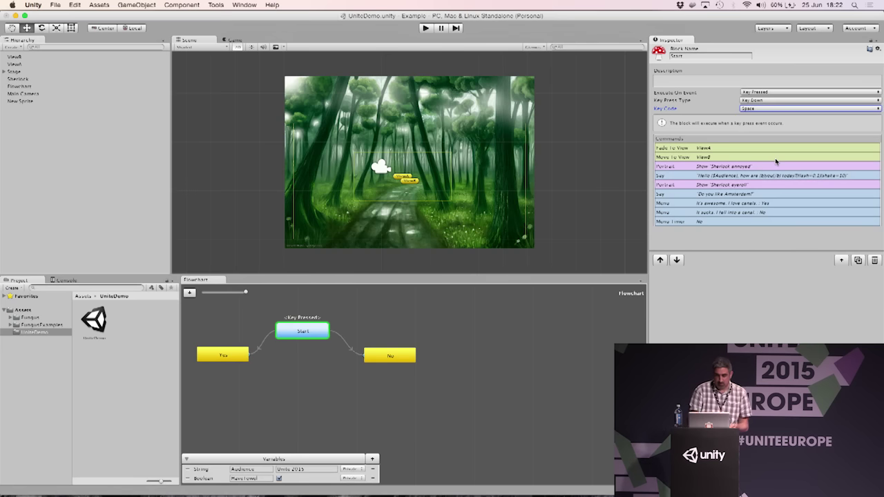
left_click(424, 28)
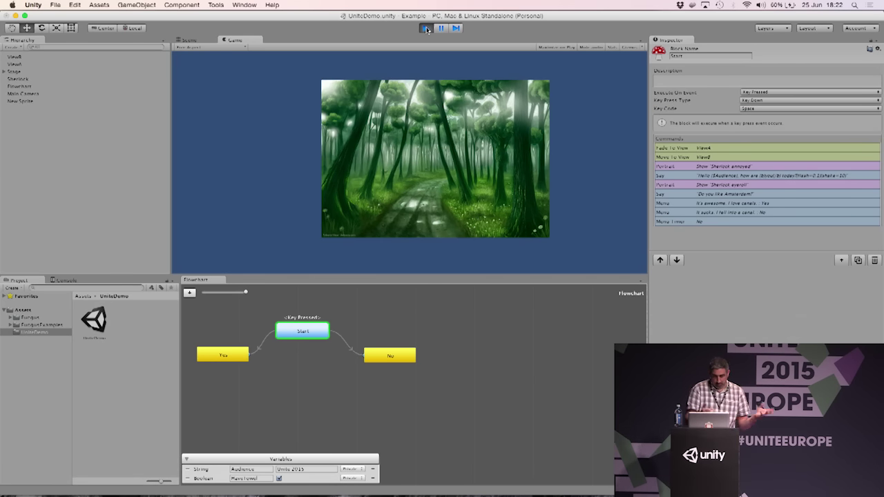
- Press Space to run Sherlock's greeting, then stop and restart the game
key("space")
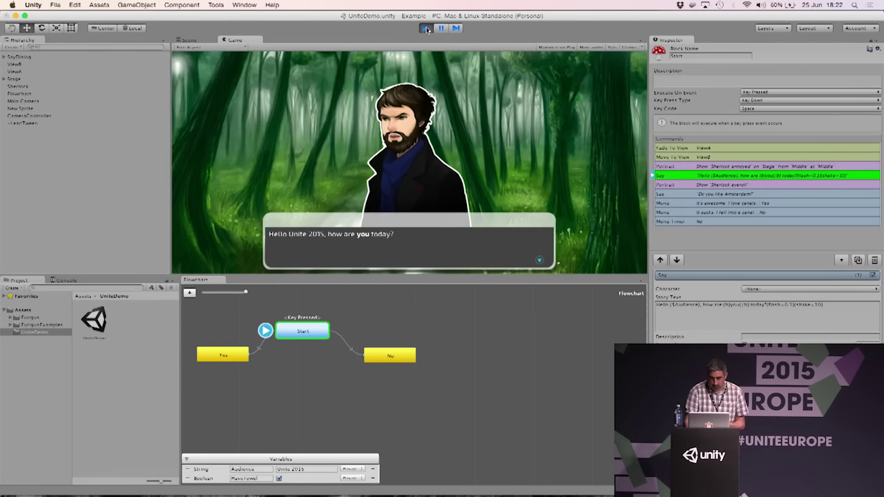
left_click(426, 28)
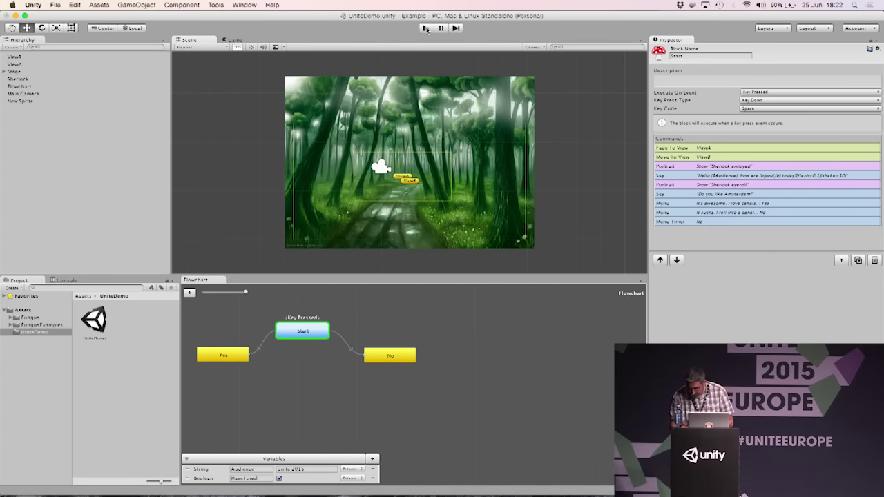
left_click(426, 28)
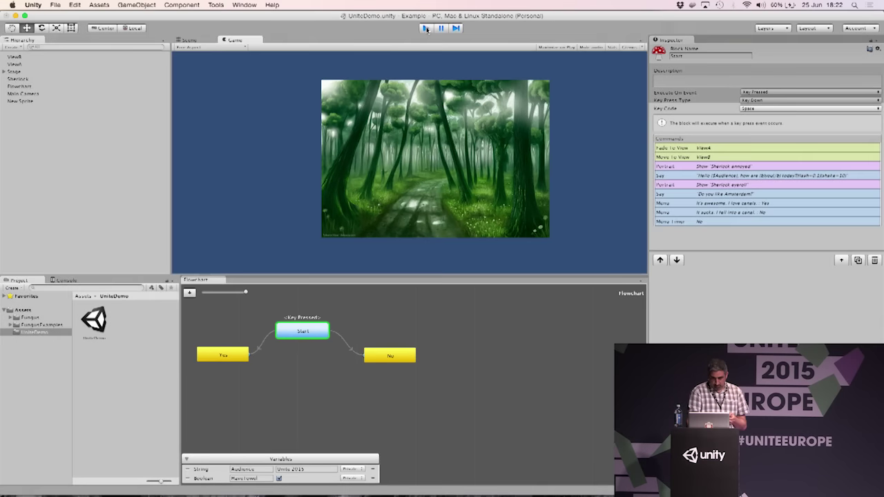
- Stop play and open the FungusTown scene from FungusExamples > FungusTown
left_click(426, 29)
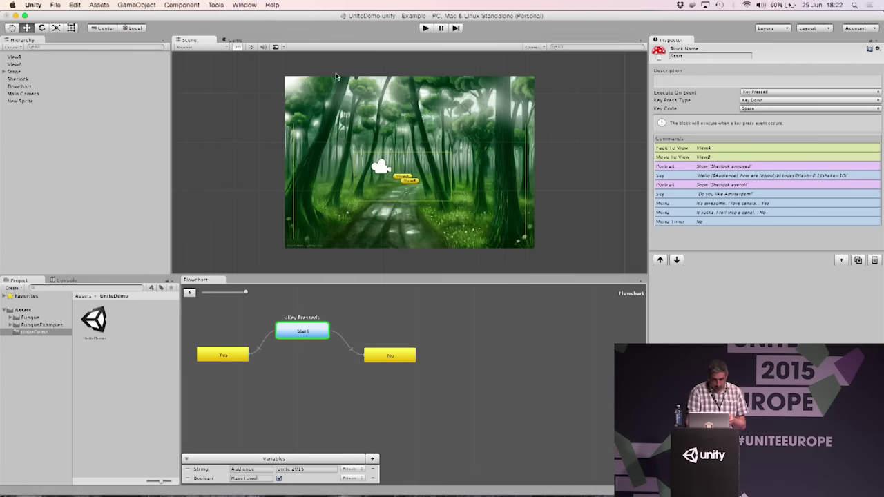
left_click(11, 325)
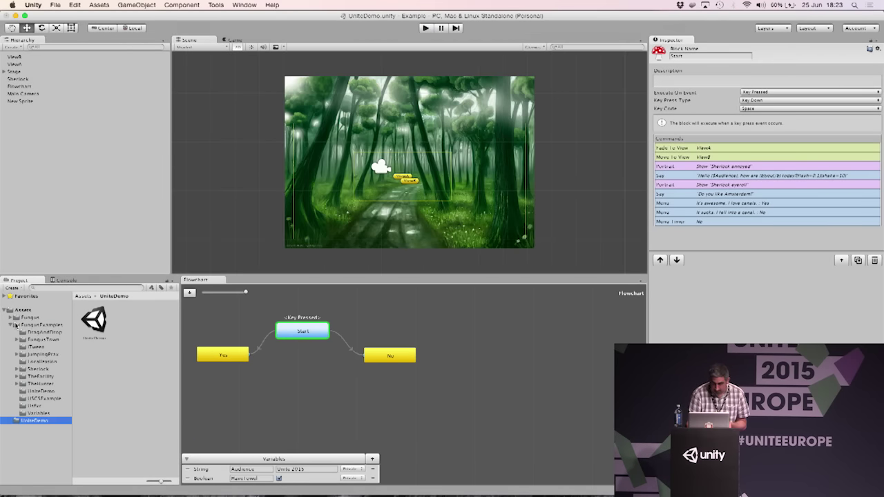
left_click(17, 369)
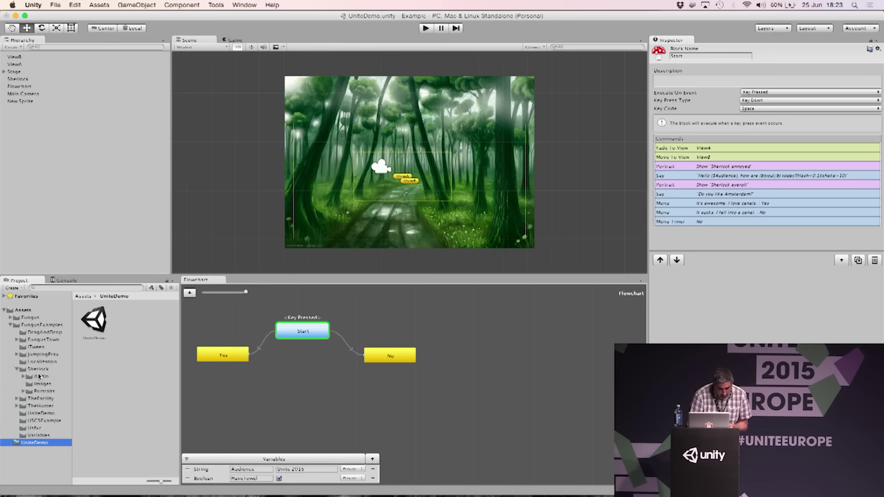
left_click(17, 340)
left_click(36, 341)
double_click(96, 324)
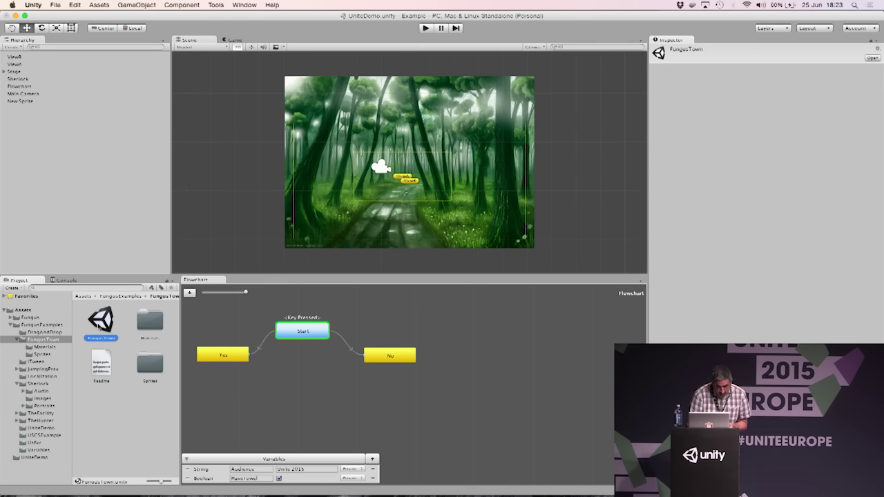
- Discard changes, play FungusTown past the welcome line, inspect Play Music, then stop
left_click(412, 177)
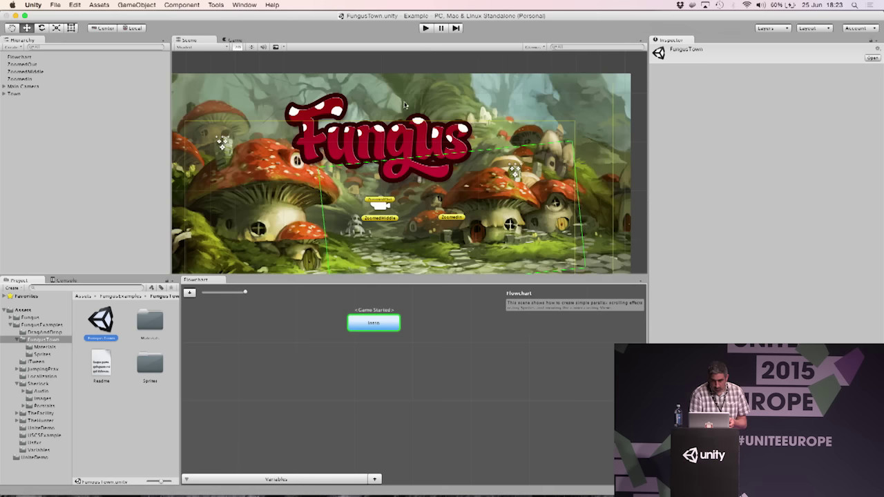
left_click(425, 28)
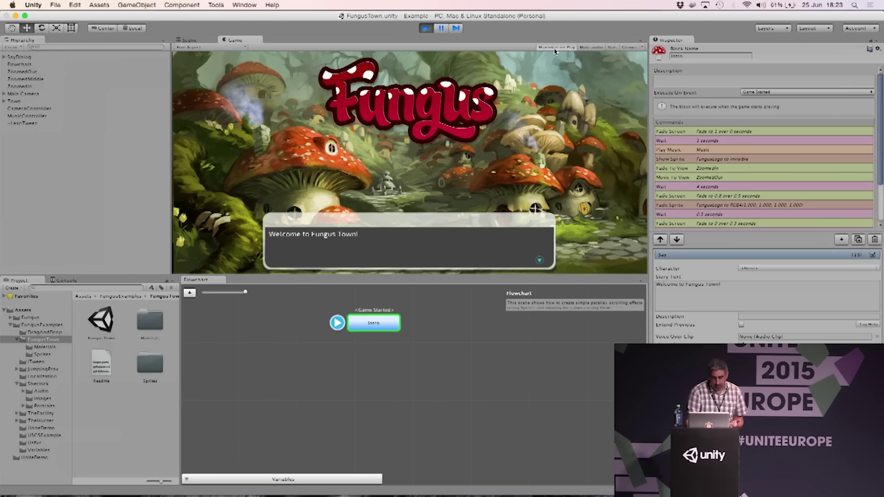
left_click(392, 265)
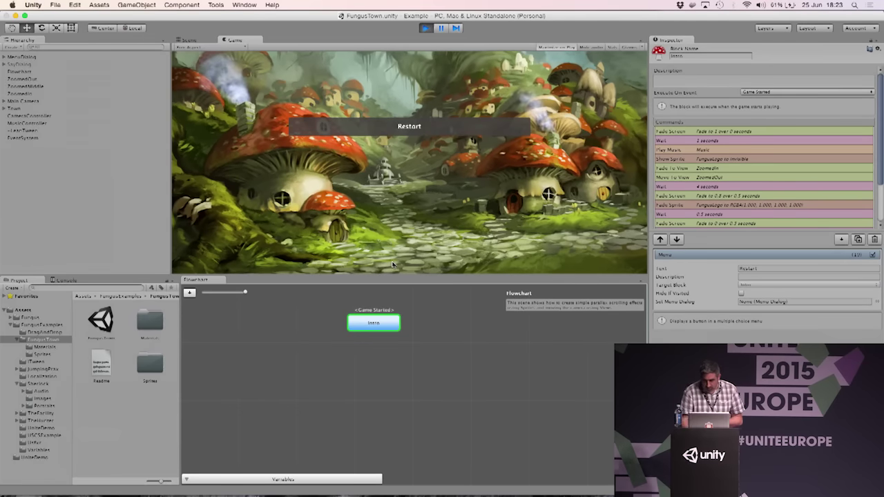
left_click(704, 151)
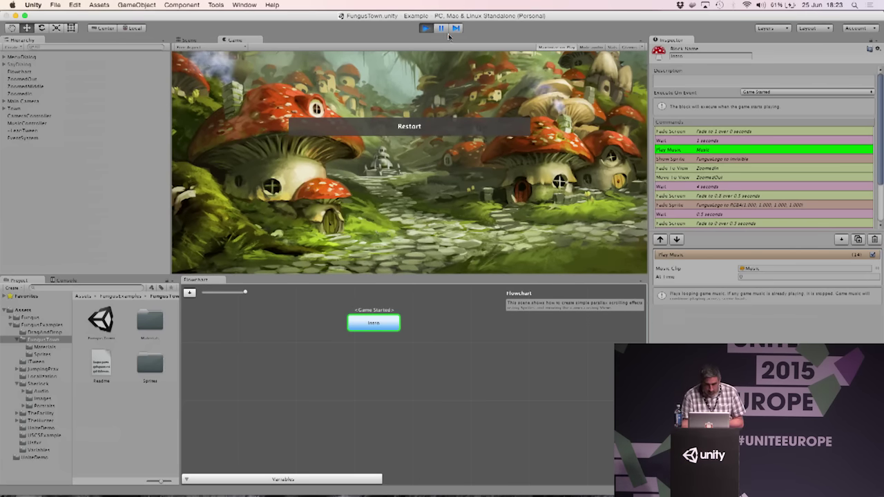
left_click(427, 28)
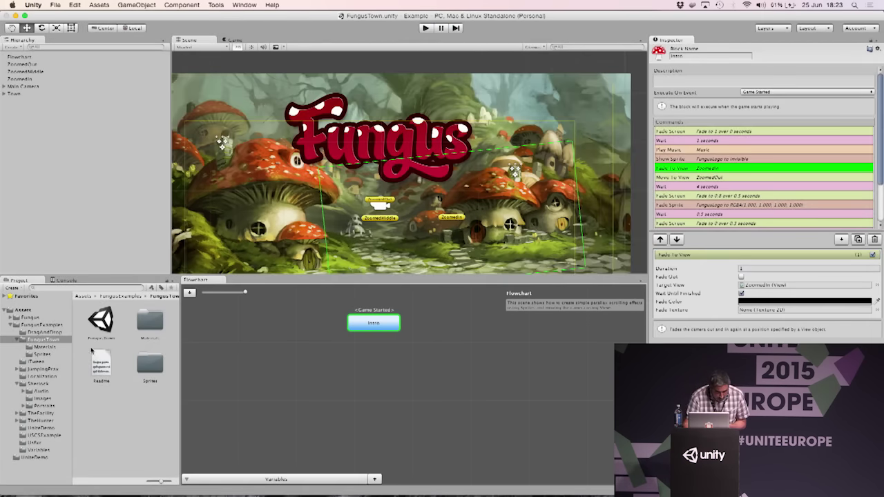
- Open the Localization example scene from its folder and start play mode
left_click(35, 377)
double_click(98, 325)
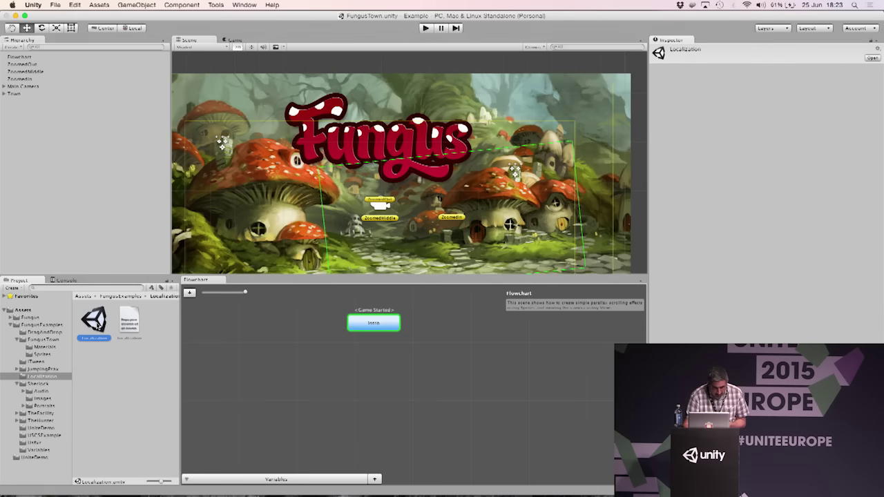
left_click(425, 28)
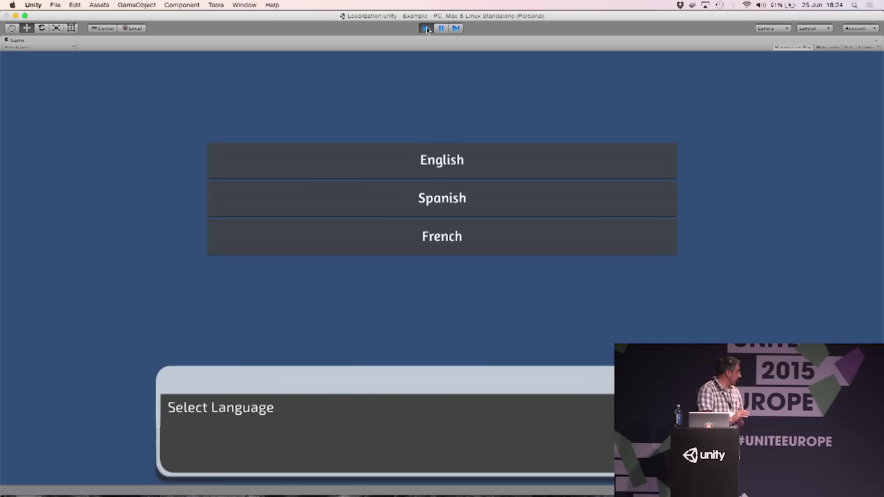
- Pick Spanish, then French as the dialogue language, advance the dialogue, and stop play mode
left_click(427, 209)
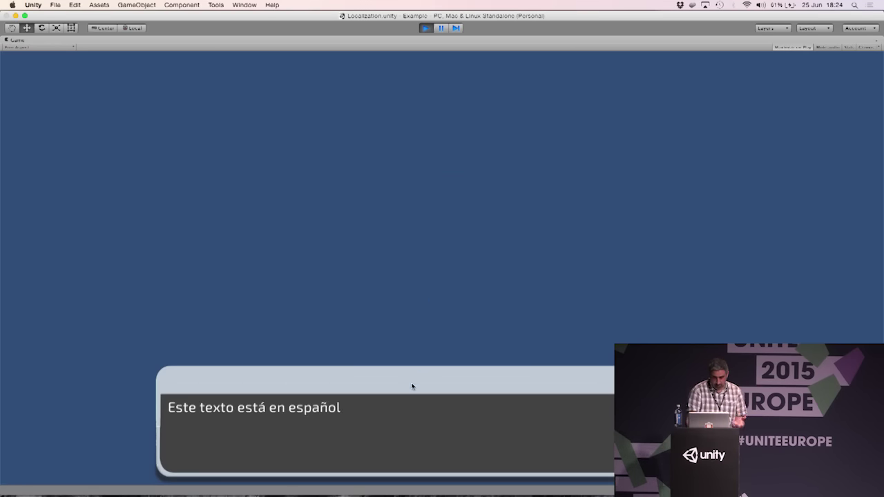
left_click(412, 386)
left_click(432, 242)
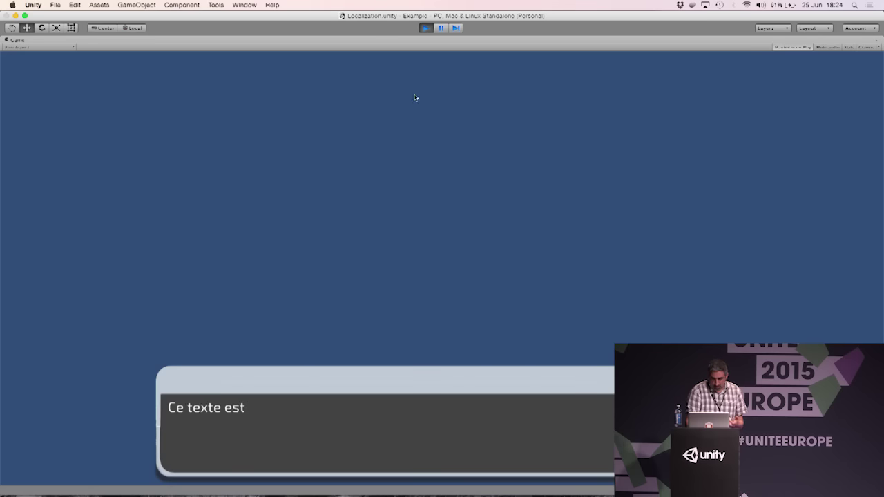
left_click(426, 28)
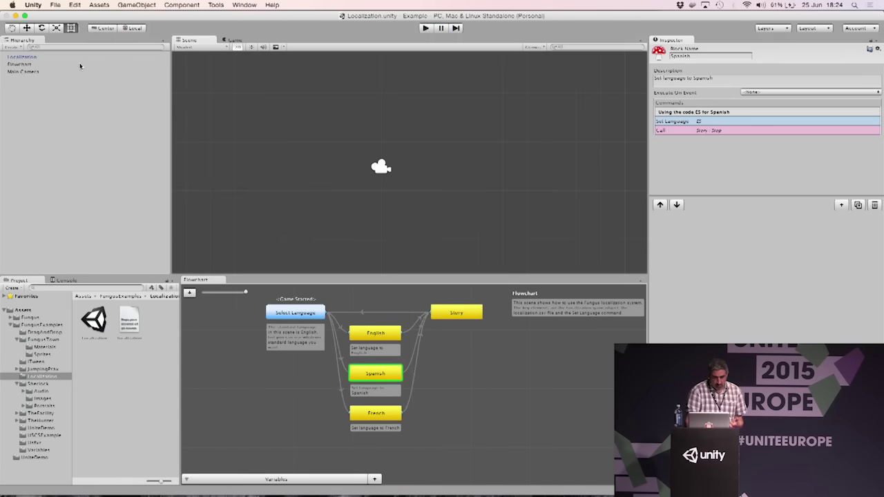
- Select the Localization object to see its component and linked localization file in the Inspector
left_click(22, 57)
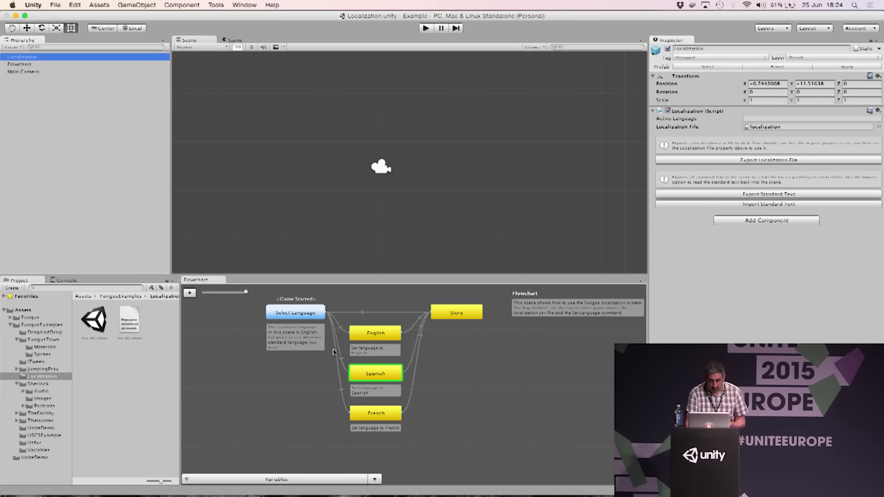
- Go from the English block to the Story block's Say command reading 'This text is in English'
left_click(371, 338)
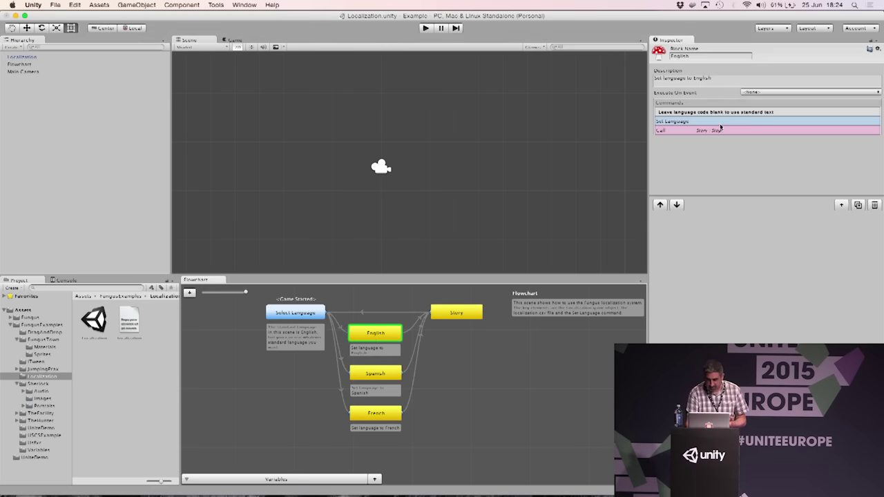
left_click(465, 314)
left_click(718, 111)
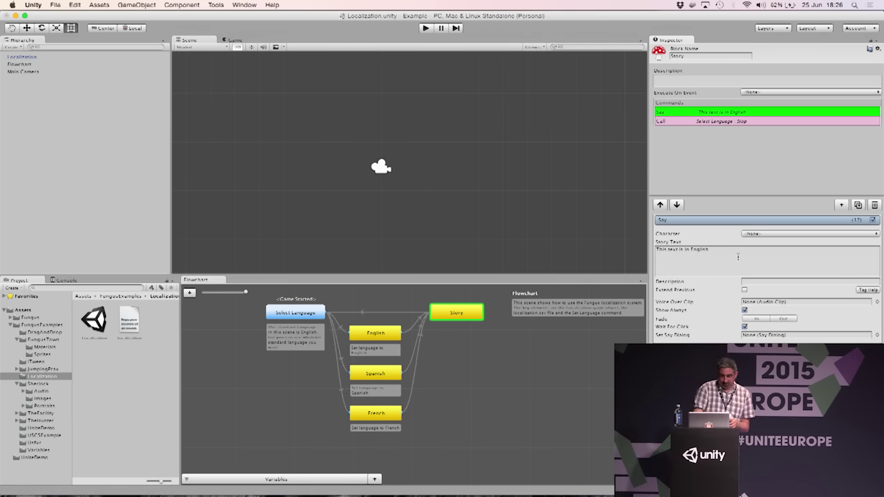
- Bring Keynote to the front and turn display mirroring off from the Displays menu
mouse_move(662, 494)
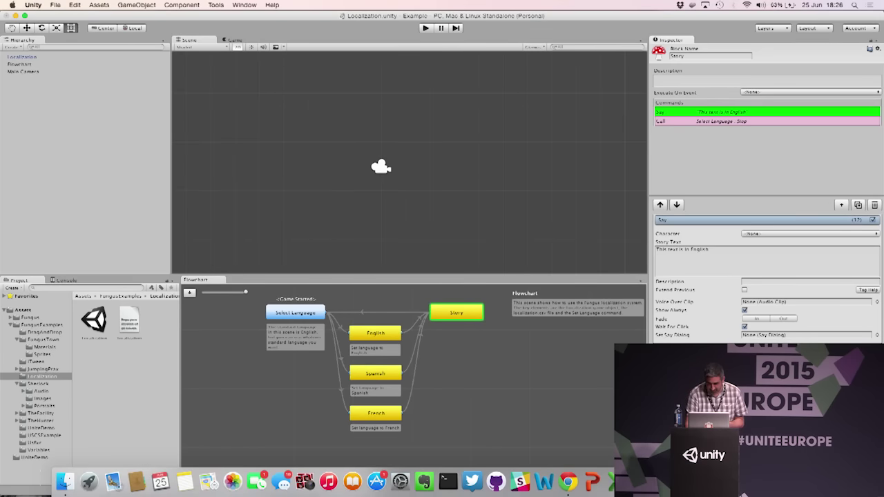
left_click(113, 481)
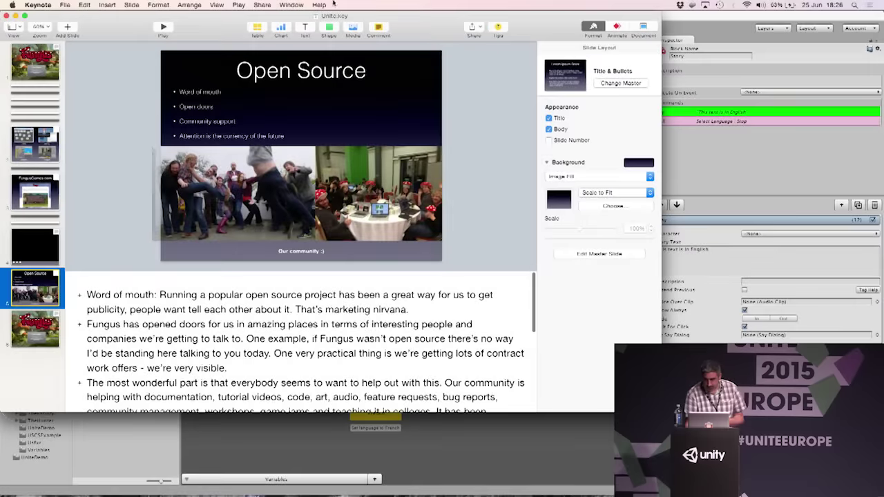
left_click(705, 5)
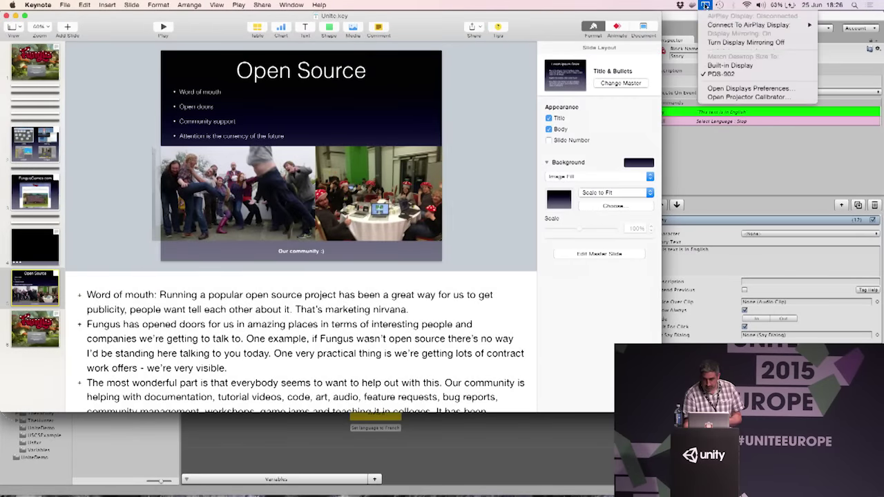
left_click(714, 42)
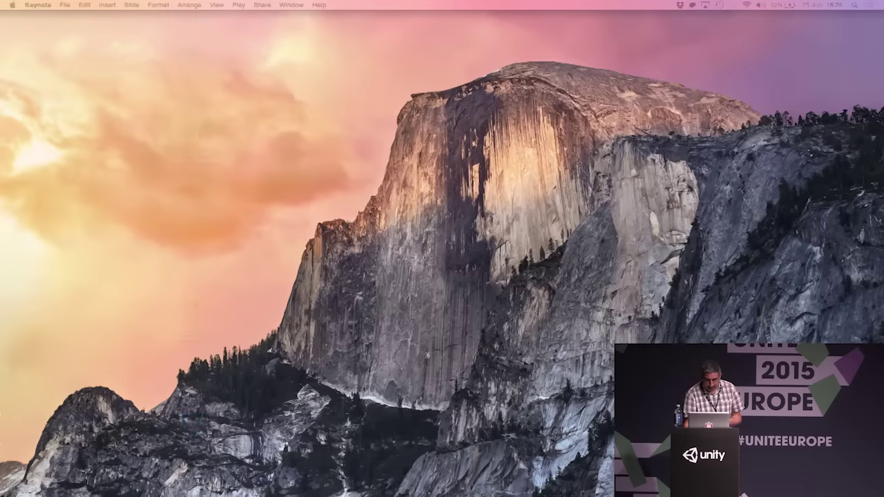